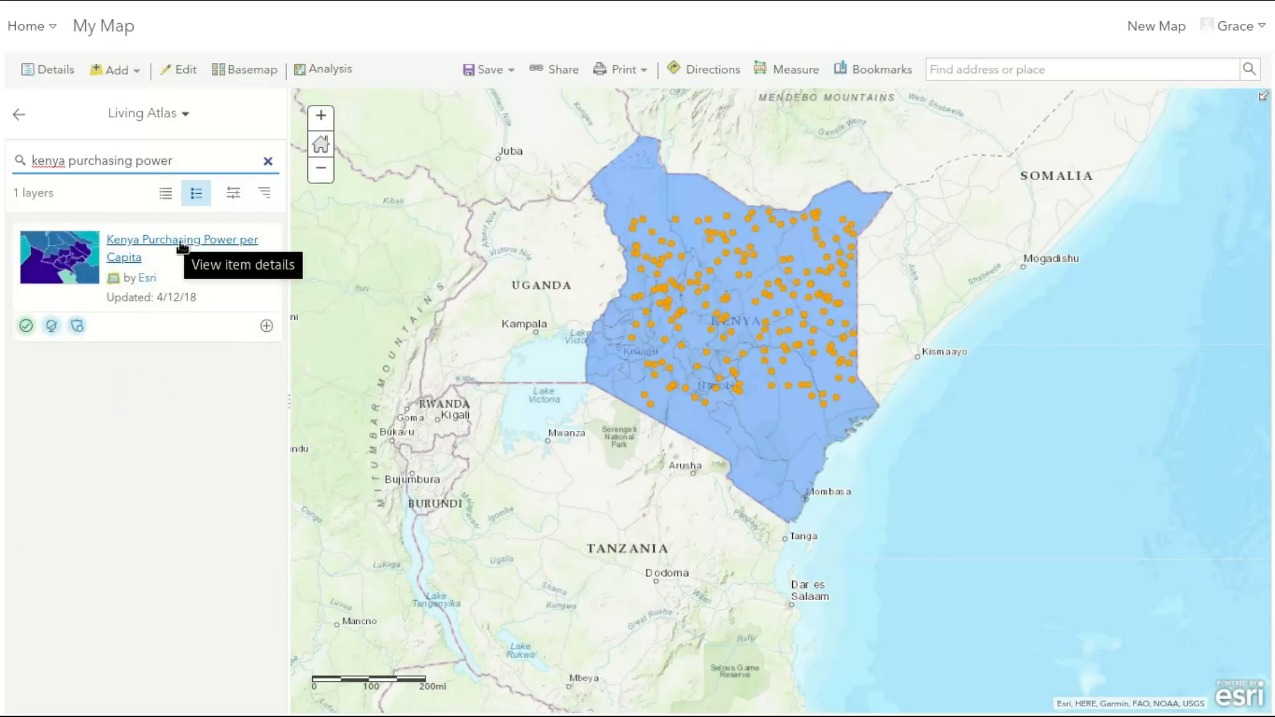
Add the Kenya Purchasing Power per Capita layer to the map and return to the map contents.
{"action": "left_click", "coordinate": [267, 329]}
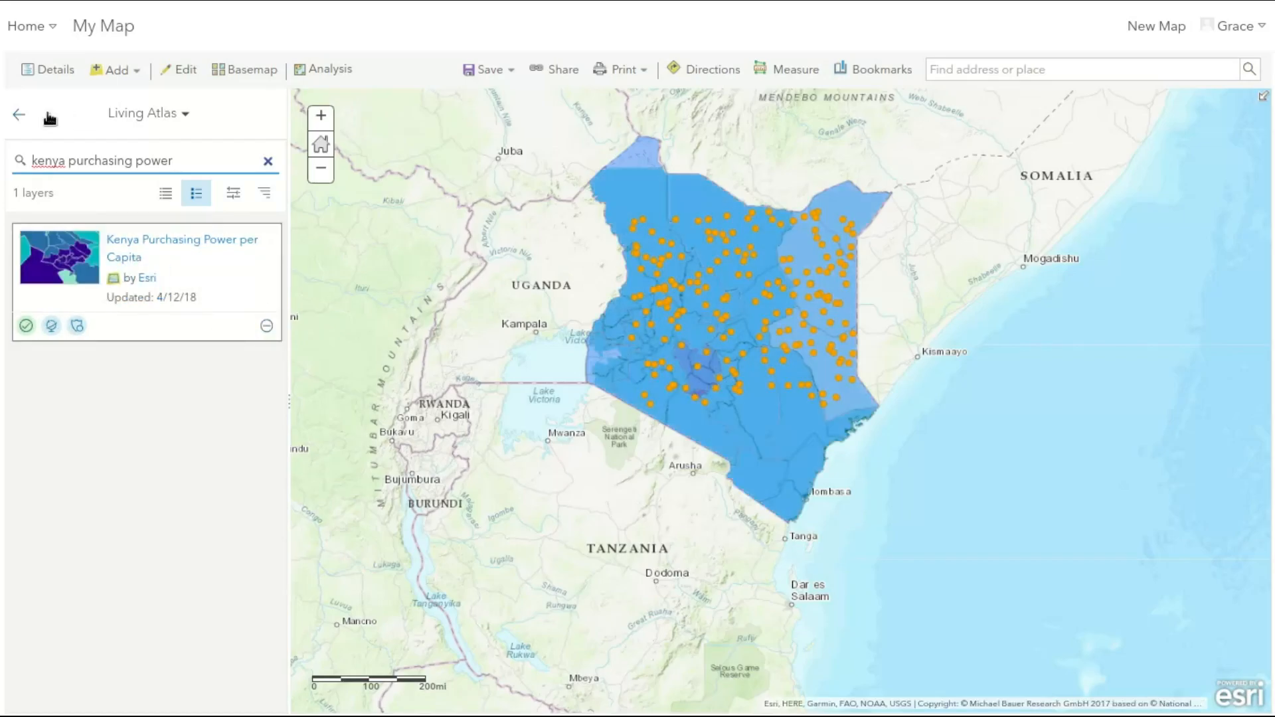
{"action": "left_click", "coordinate": [19, 115]}
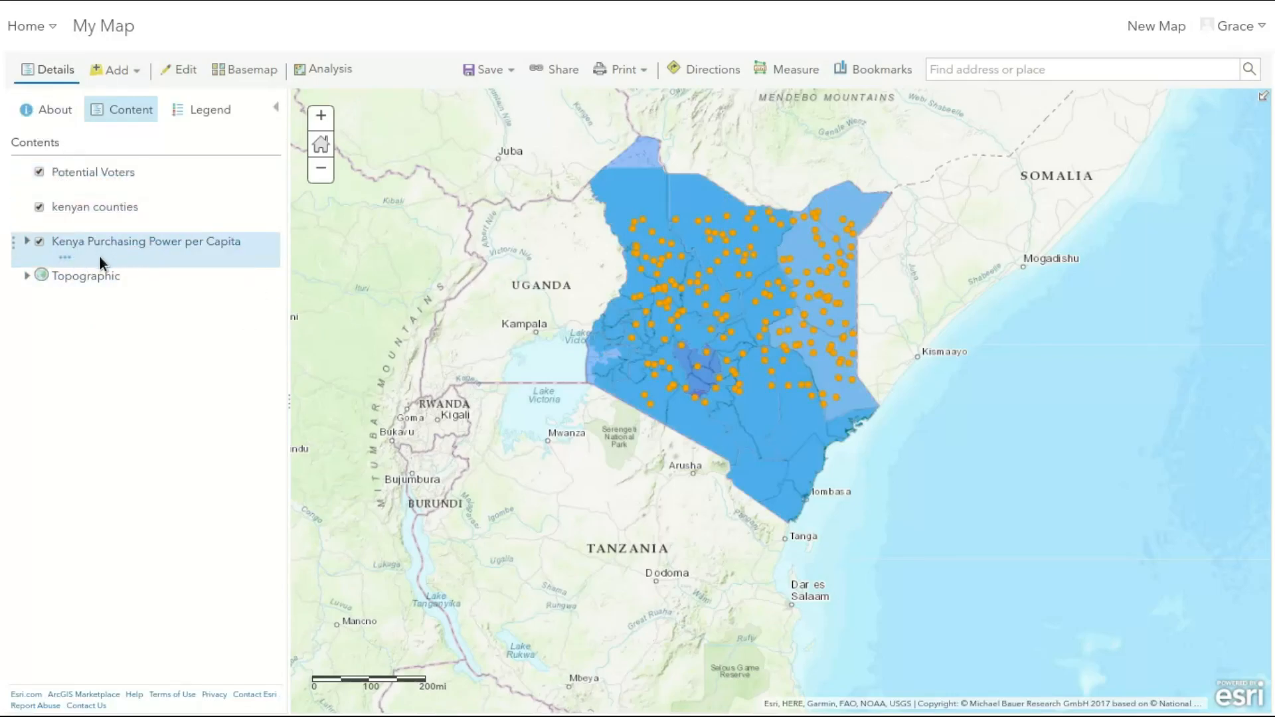
Examine how the purchasing power layer displays beneath the kenyan counties layer at different map scales.
{"action": "left_click", "coordinate": [39, 208]}
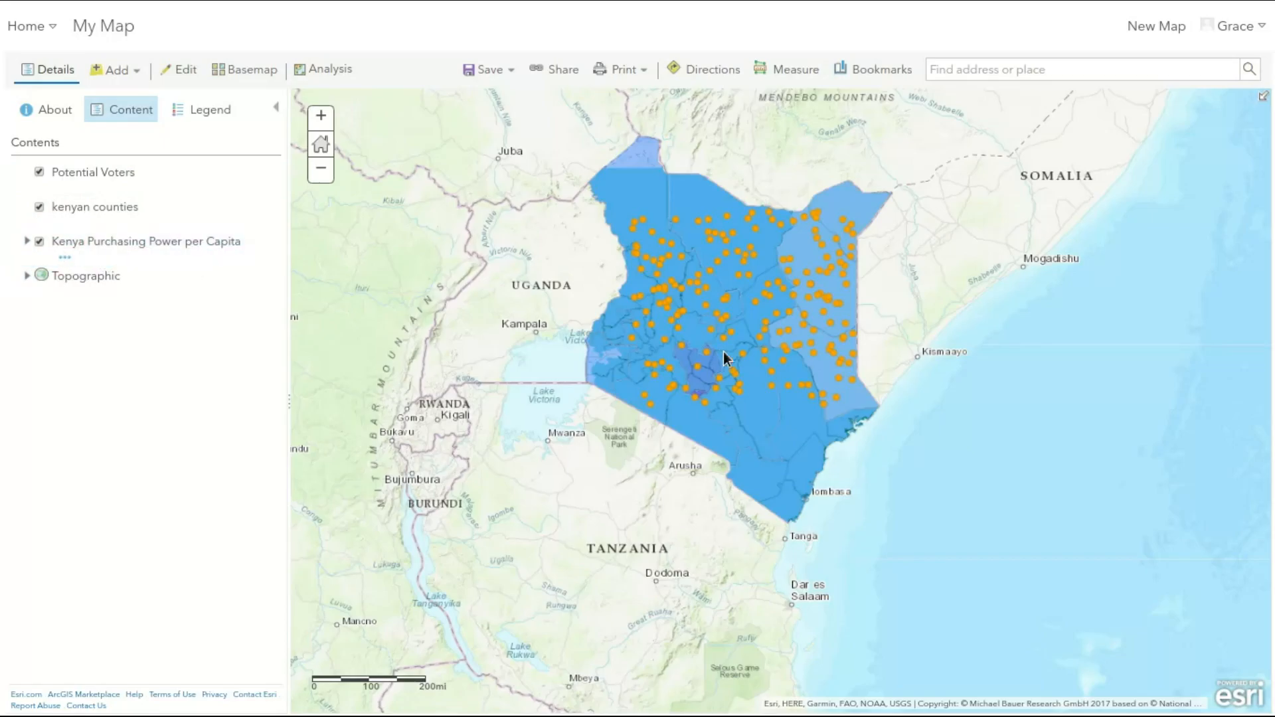
{"action": "left_click_drag", "start_coordinate": [640, 325], "coordinate": [629, 416]}
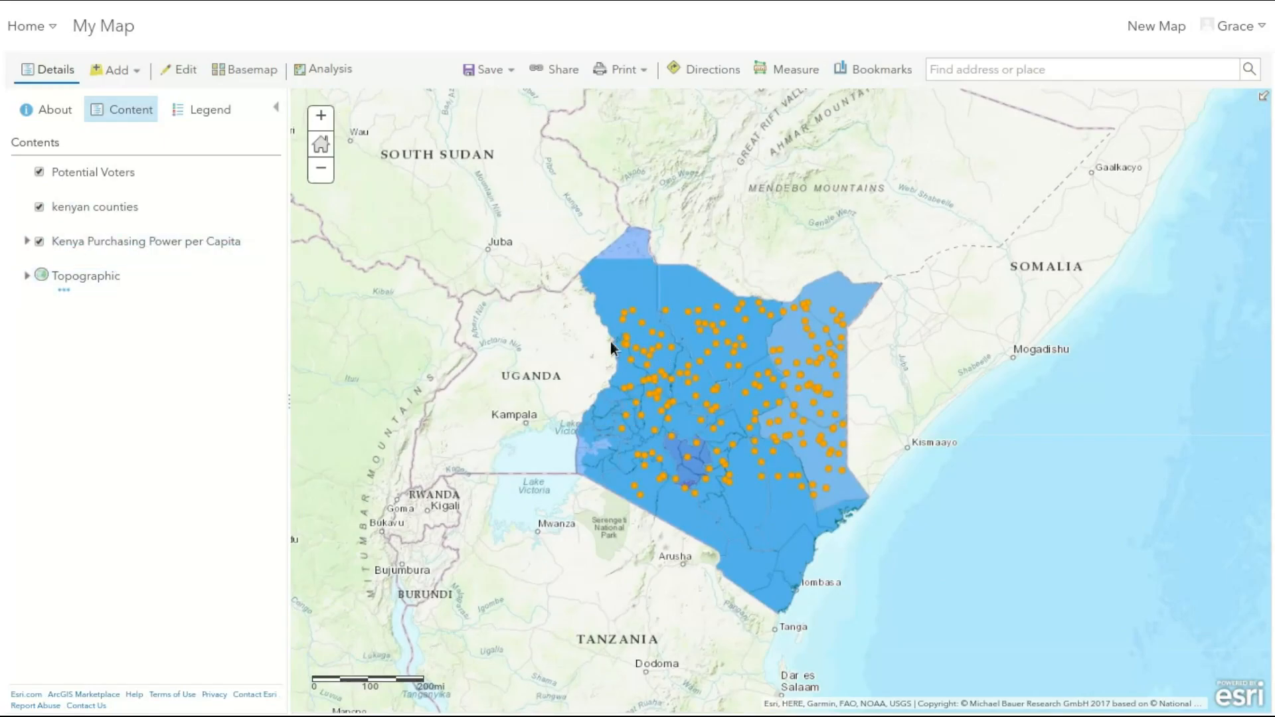
{"action": "scroll", "coordinate": [587, 357], "scroll_direction": "up", "scroll_amount": 1}
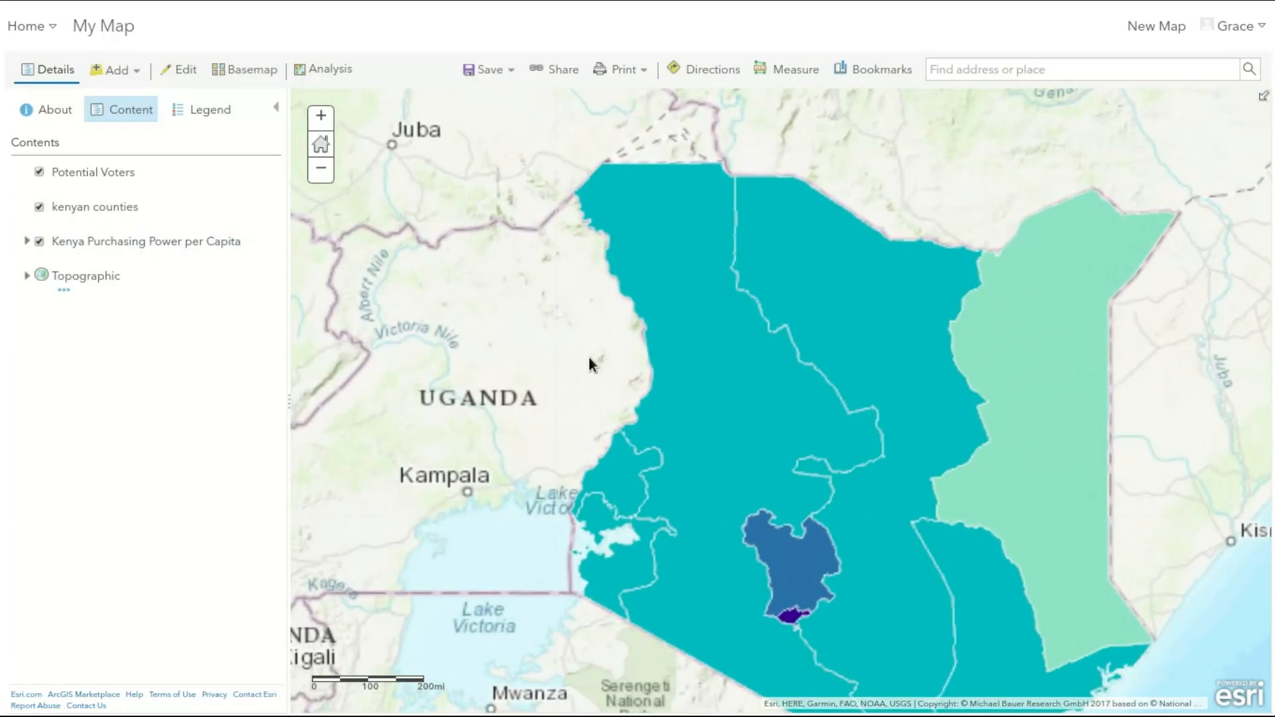
{"action": "scroll", "coordinate": [588, 356], "scroll_direction": "down", "scroll_amount": 1}
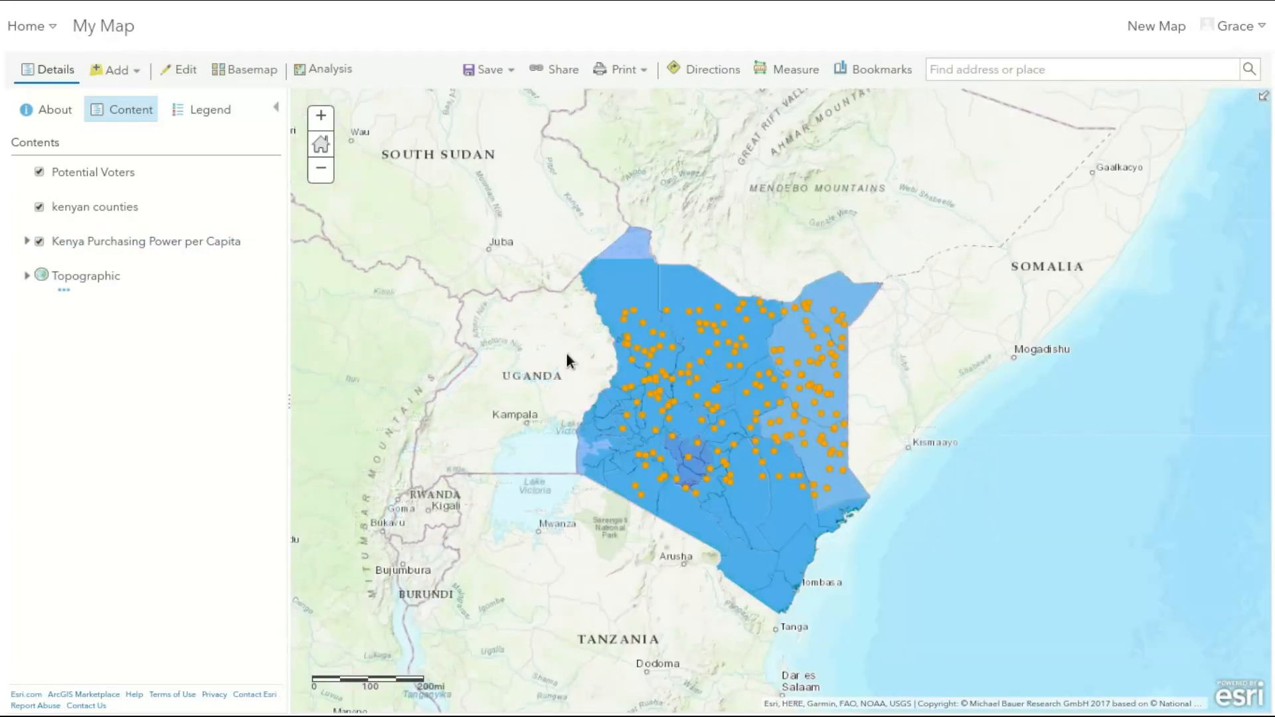
{"action": "scroll", "coordinate": [565, 353], "scroll_direction": "up", "scroll_amount": 1}
{"action": "scroll", "coordinate": [551, 349], "scroll_direction": "down", "scroll_amount": 1}
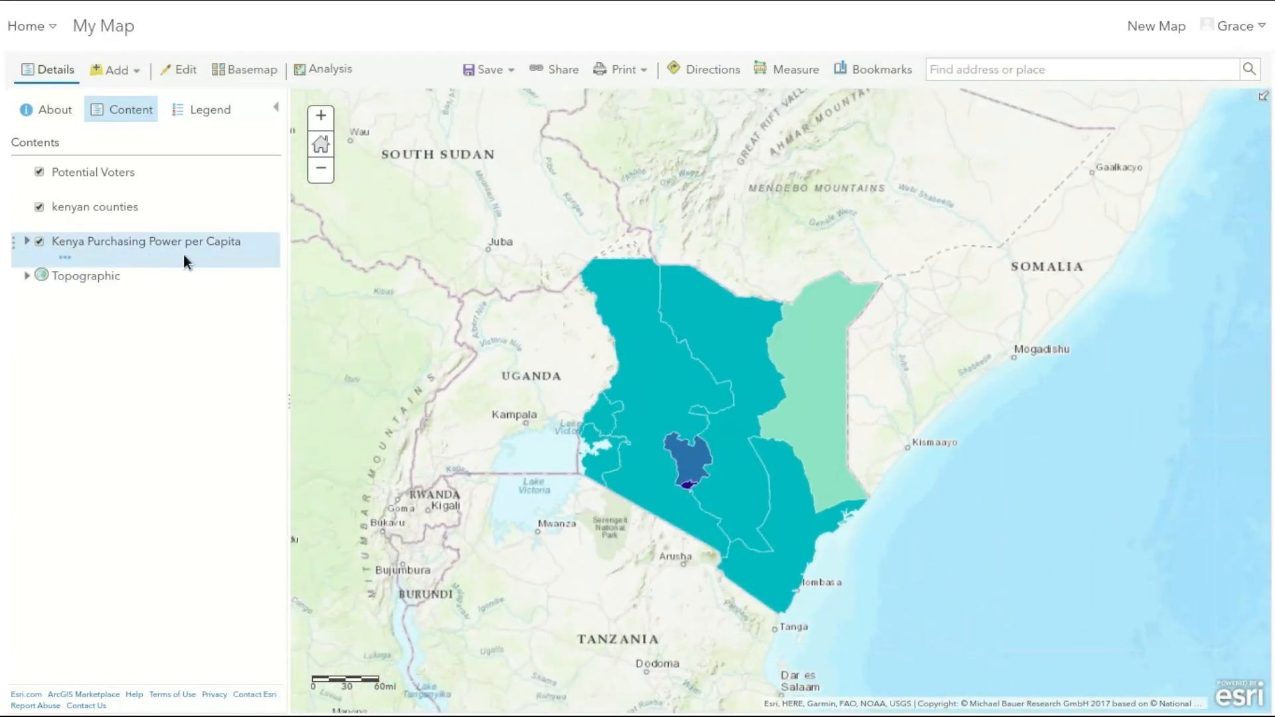
Set the Kenya Purchasing Power per Capita layer's visible range to start at County and check it at closer map scales.
{"action": "left_click", "coordinate": [65, 258]}
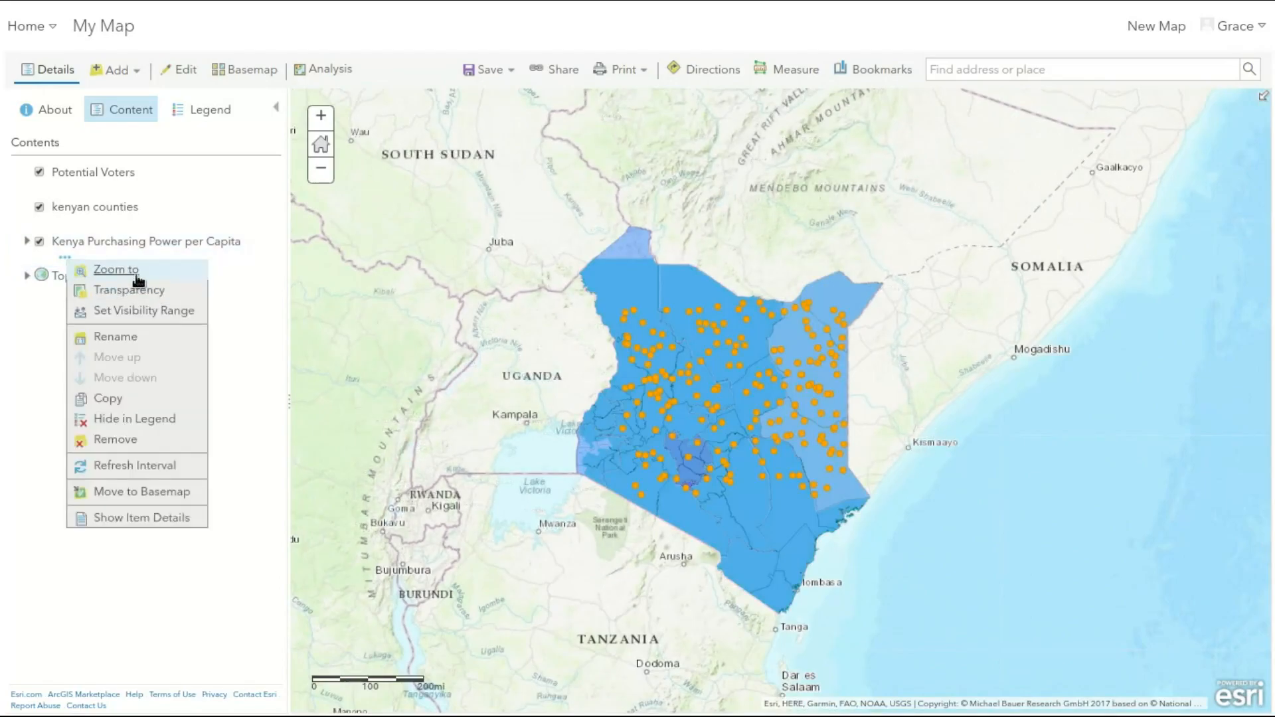
{"action": "mouse_move", "coordinate": [151, 300]}
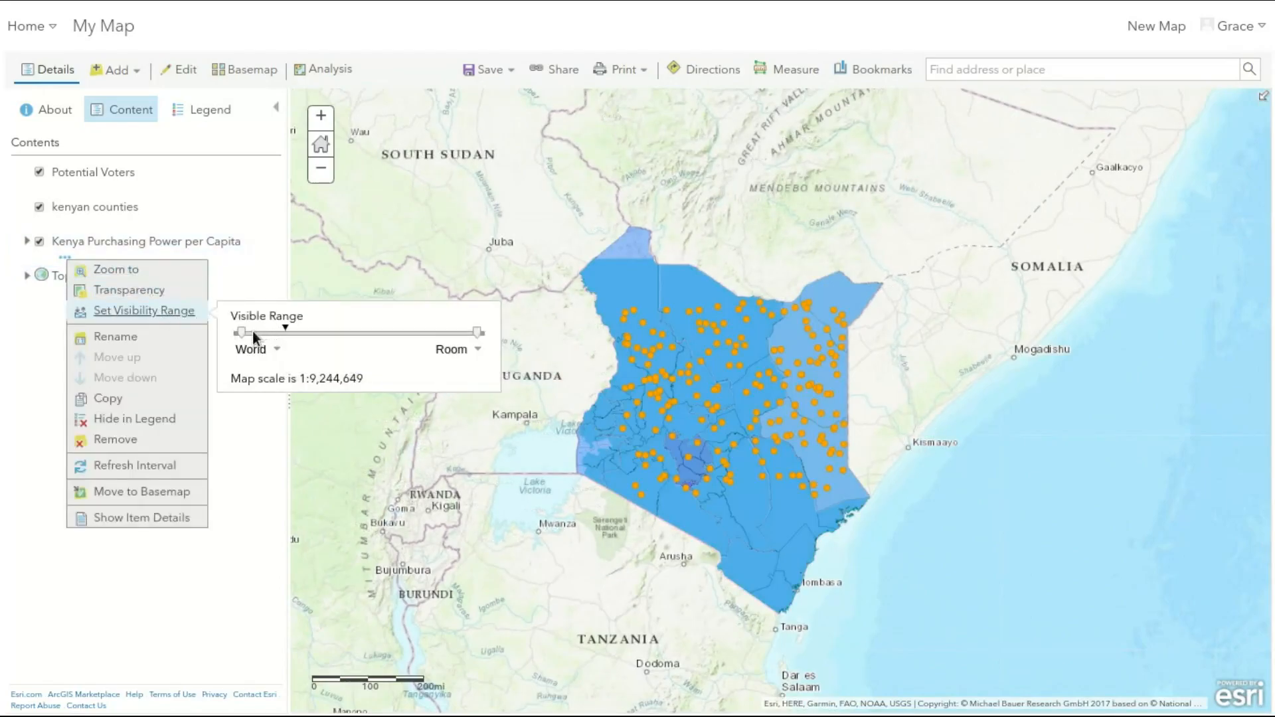
{"action": "mouse_move", "coordinate": [487, 346]}
{"action": "left_click_drag", "start_coordinate": [249, 334], "coordinate": [335, 343]}
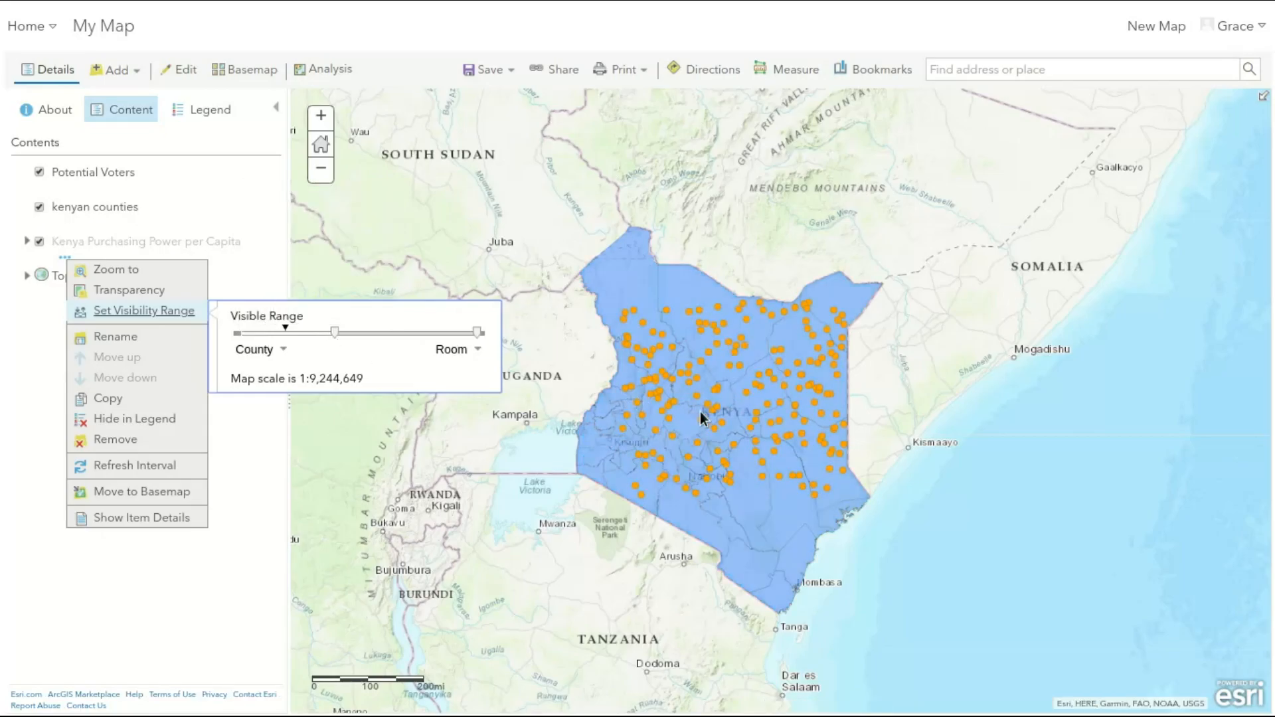
{"action": "scroll", "coordinate": [684, 402], "scroll_direction": "up", "scroll_amount": 1}
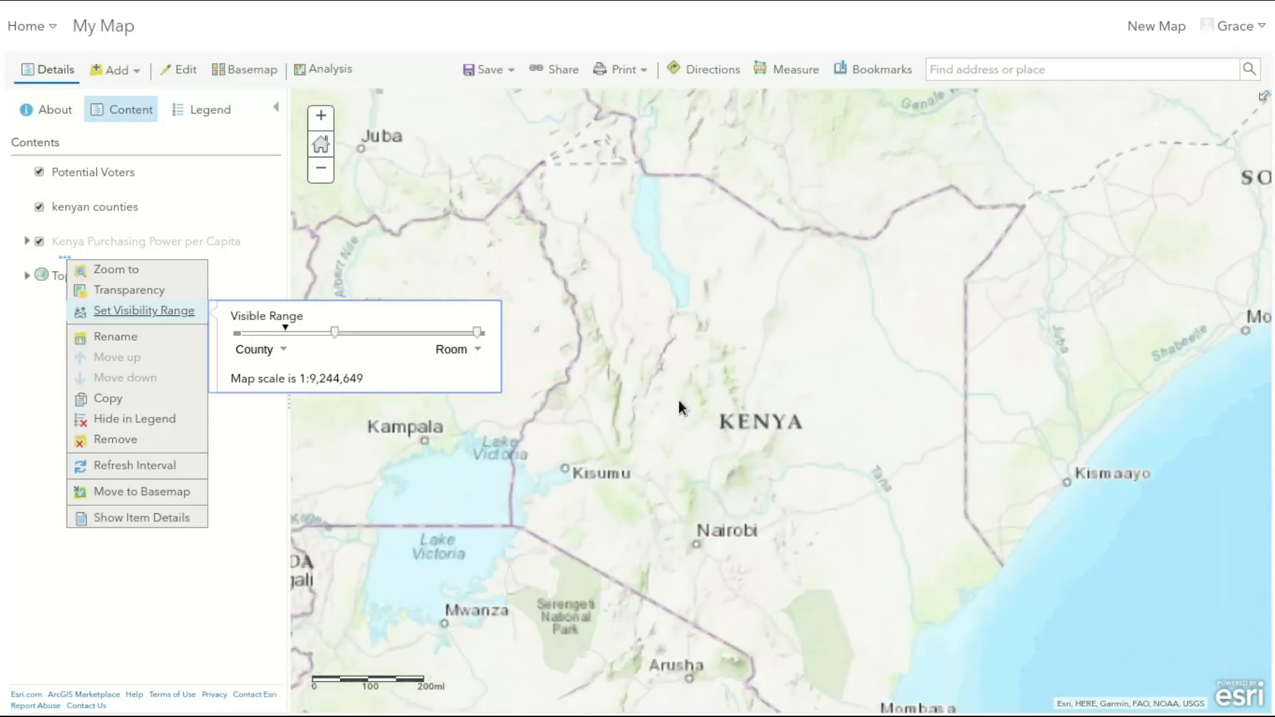
{"action": "scroll", "coordinate": [689, 406], "scroll_direction": "up", "scroll_amount": 1}
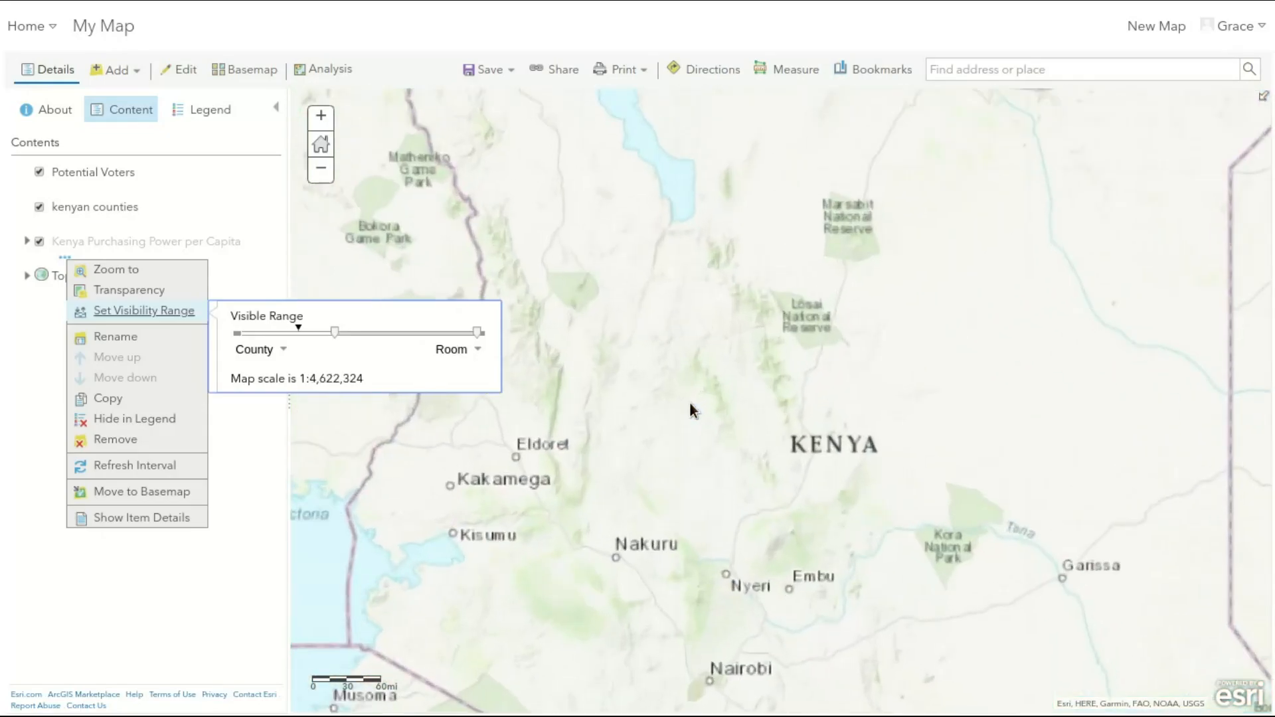
{"action": "scroll", "coordinate": [691, 406], "scroll_direction": "up", "scroll_amount": 1}
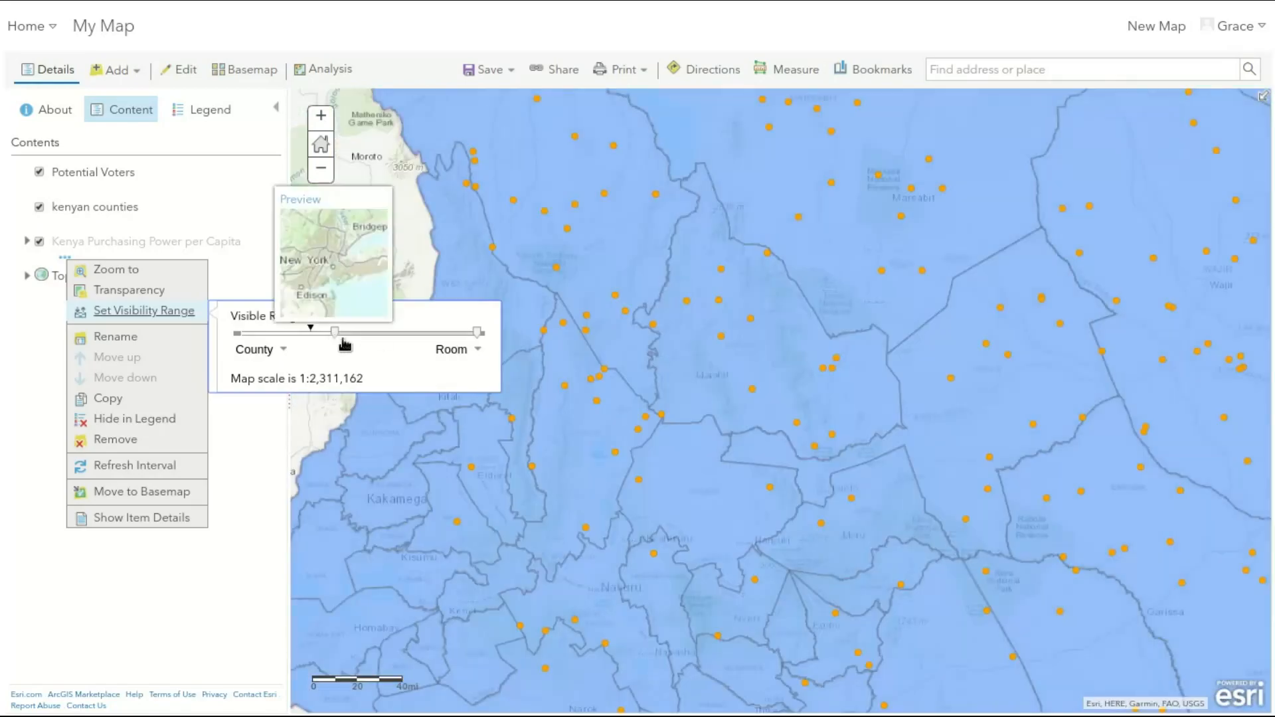
Change the start of the purchasing power layer's visible range to States, keeping Room as the end.
{"action": "left_click_drag", "start_coordinate": [338, 337], "coordinate": [309, 340]}
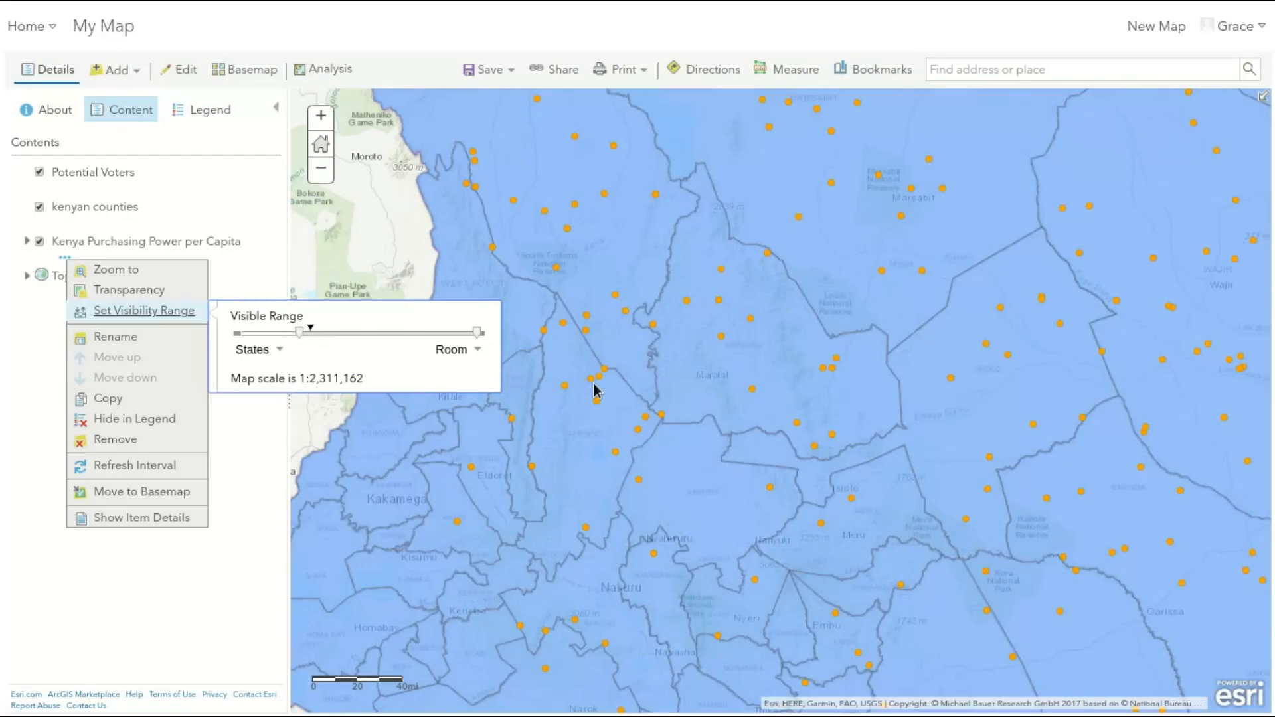
{"action": "scroll", "coordinate": [655, 415], "scroll_direction": "down", "scroll_amount": 1}
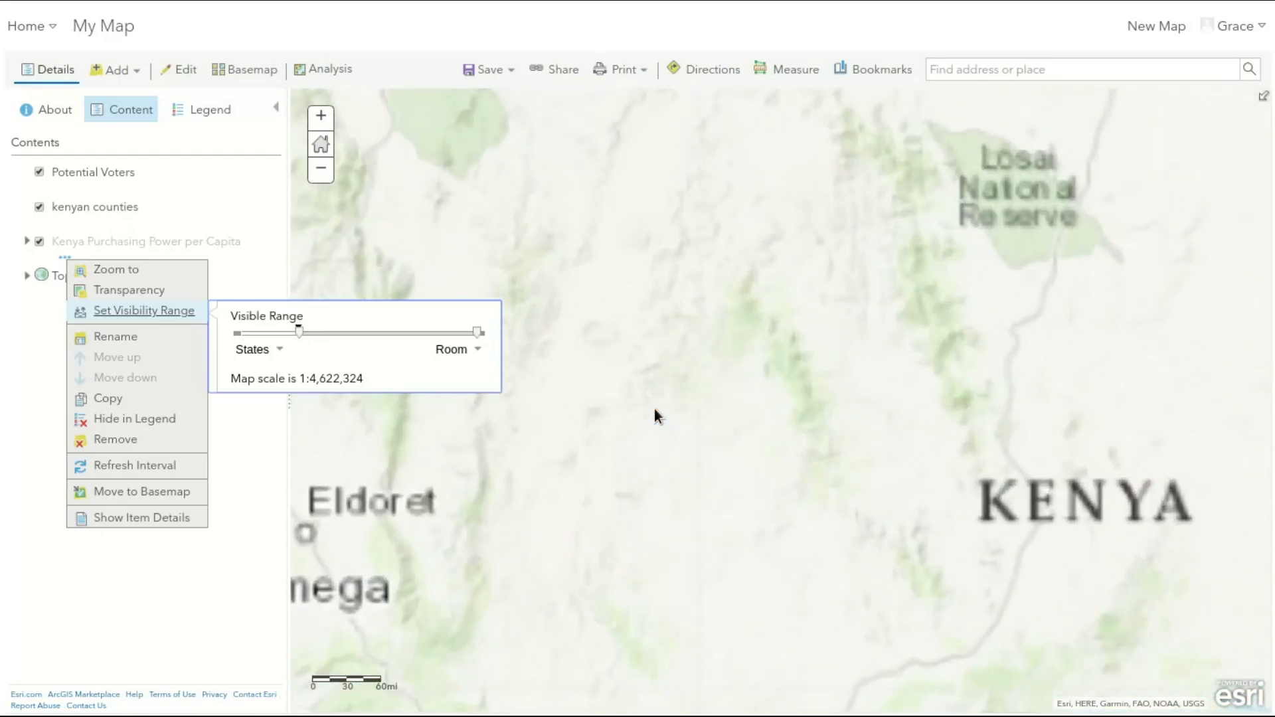
{"action": "scroll", "coordinate": [655, 415], "scroll_direction": "up", "scroll_amount": 2}
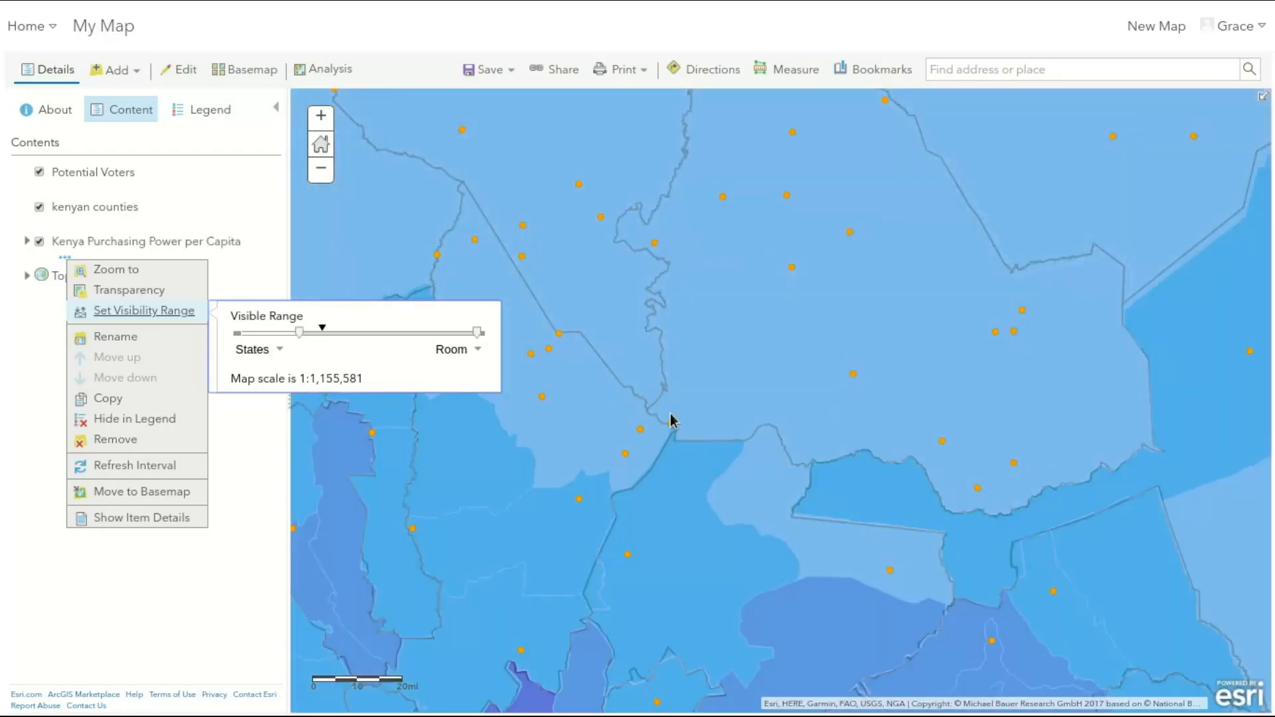
{"action": "left_click", "coordinate": [263, 490]}
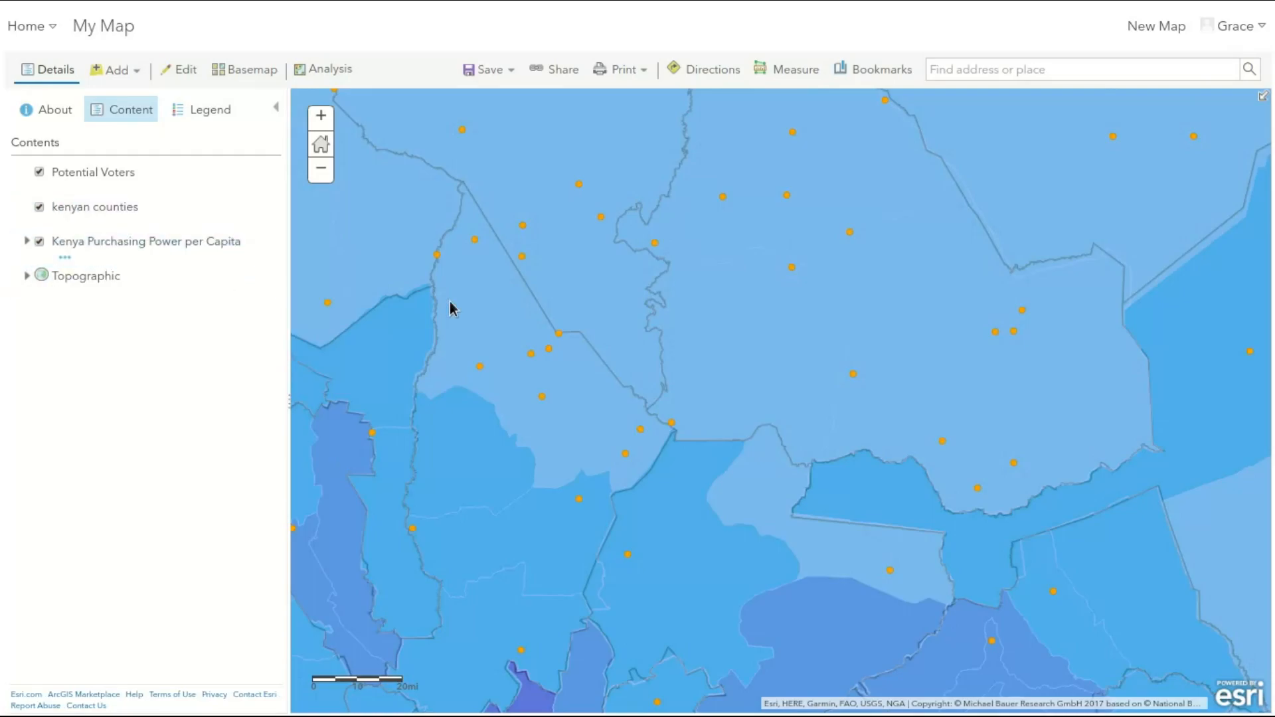
Set the kenyan counties layer's visible range to end at Counties and check it at several map scales.
{"action": "scroll", "coordinate": [442, 301], "scroll_direction": "down", "scroll_amount": 1}
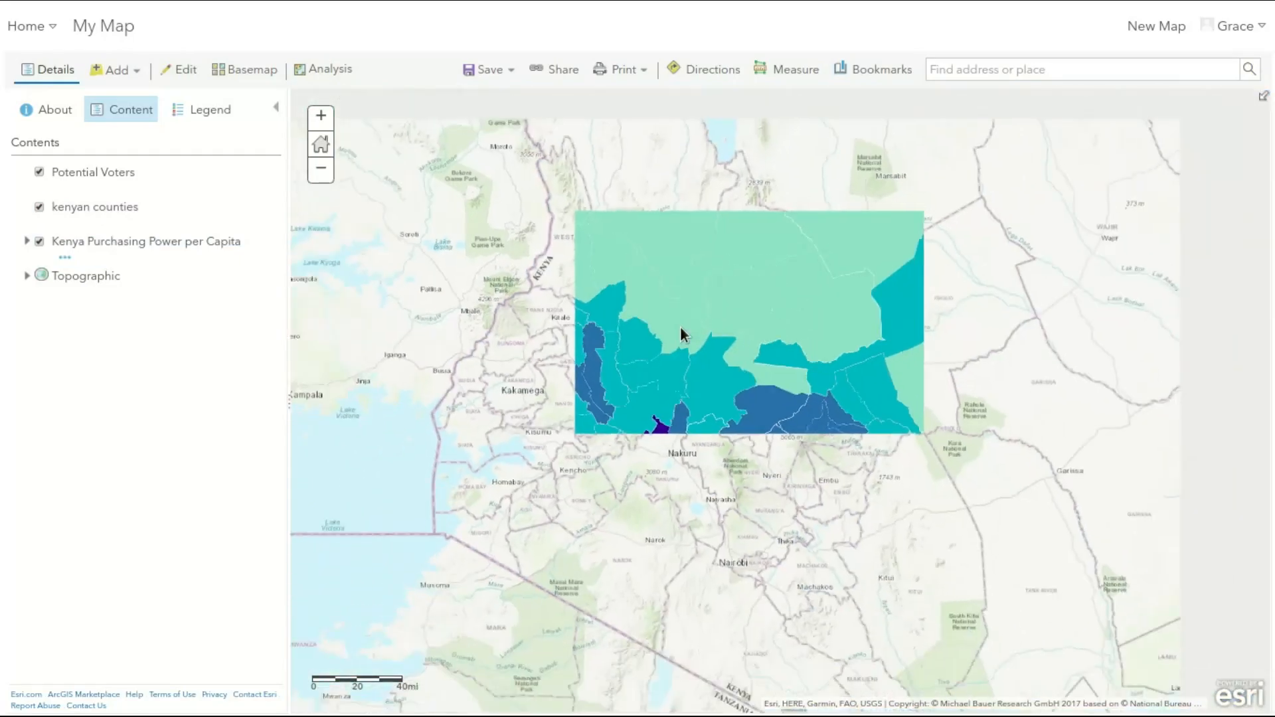
{"action": "scroll", "coordinate": [680, 325], "scroll_direction": "down", "scroll_amount": 1}
{"action": "left_click", "coordinate": [155, 225]}
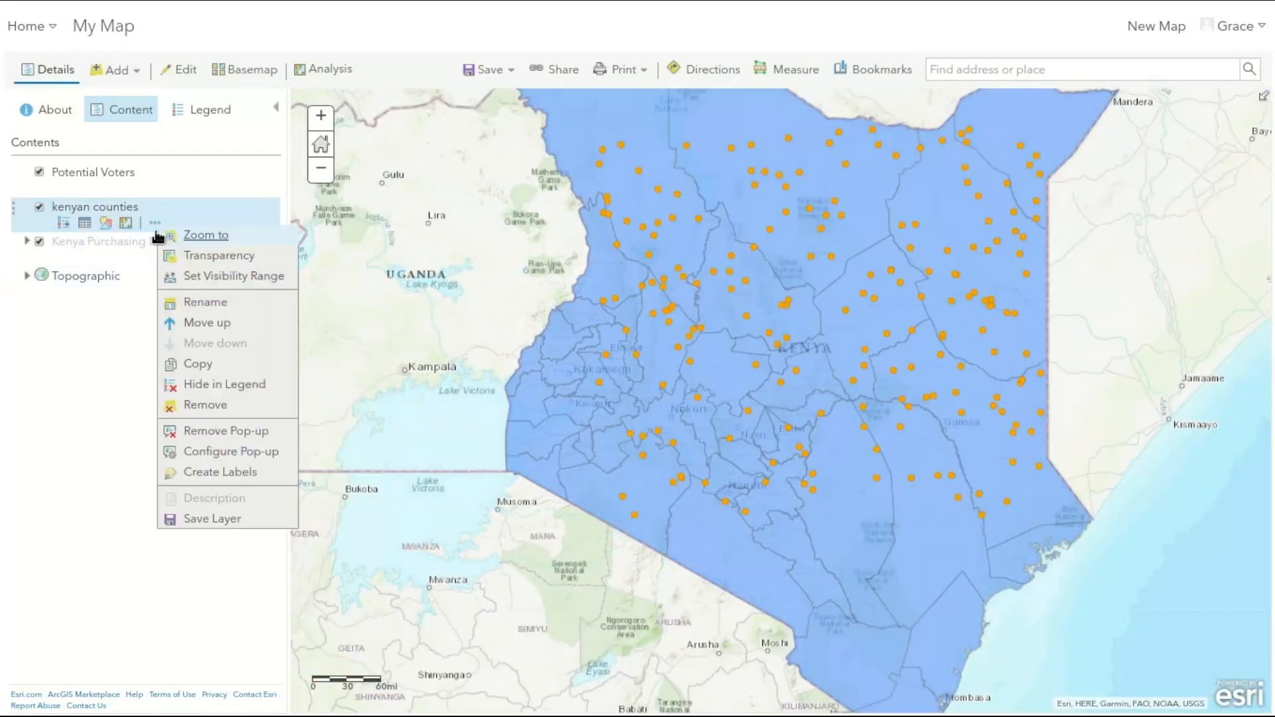
{"action": "left_click", "coordinate": [199, 256]}
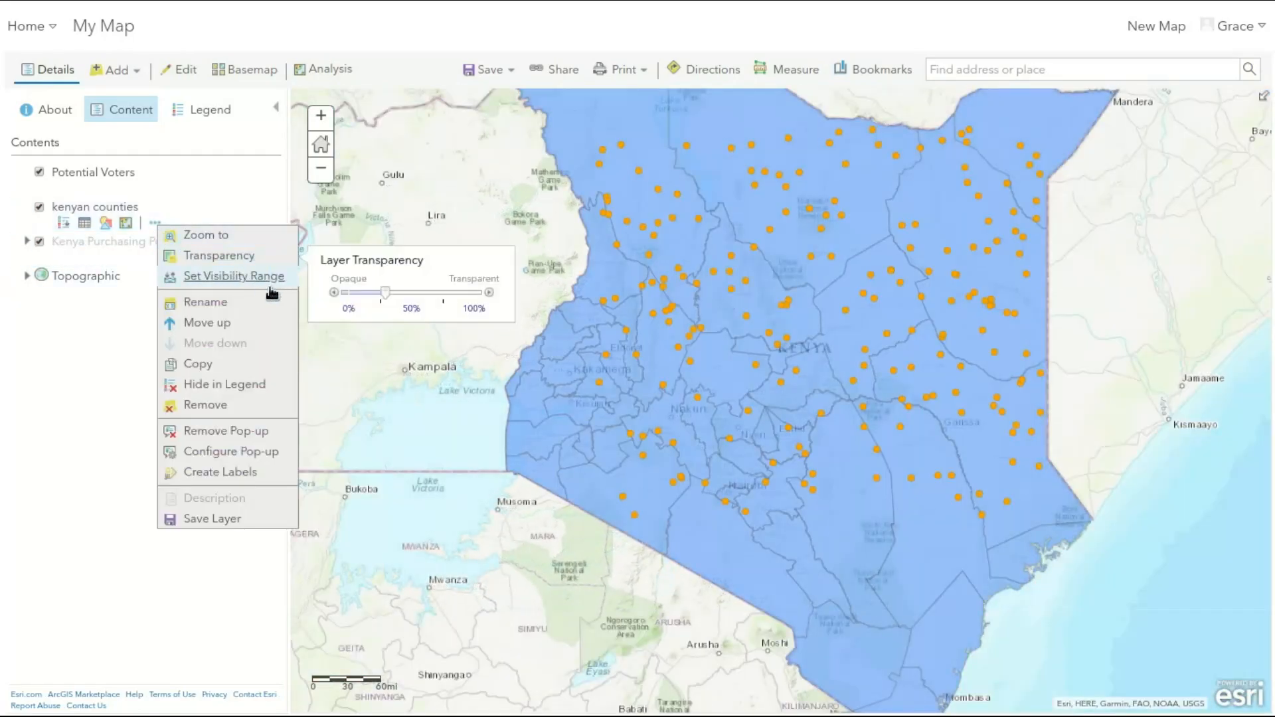
{"action": "left_click", "coordinate": [271, 291]}
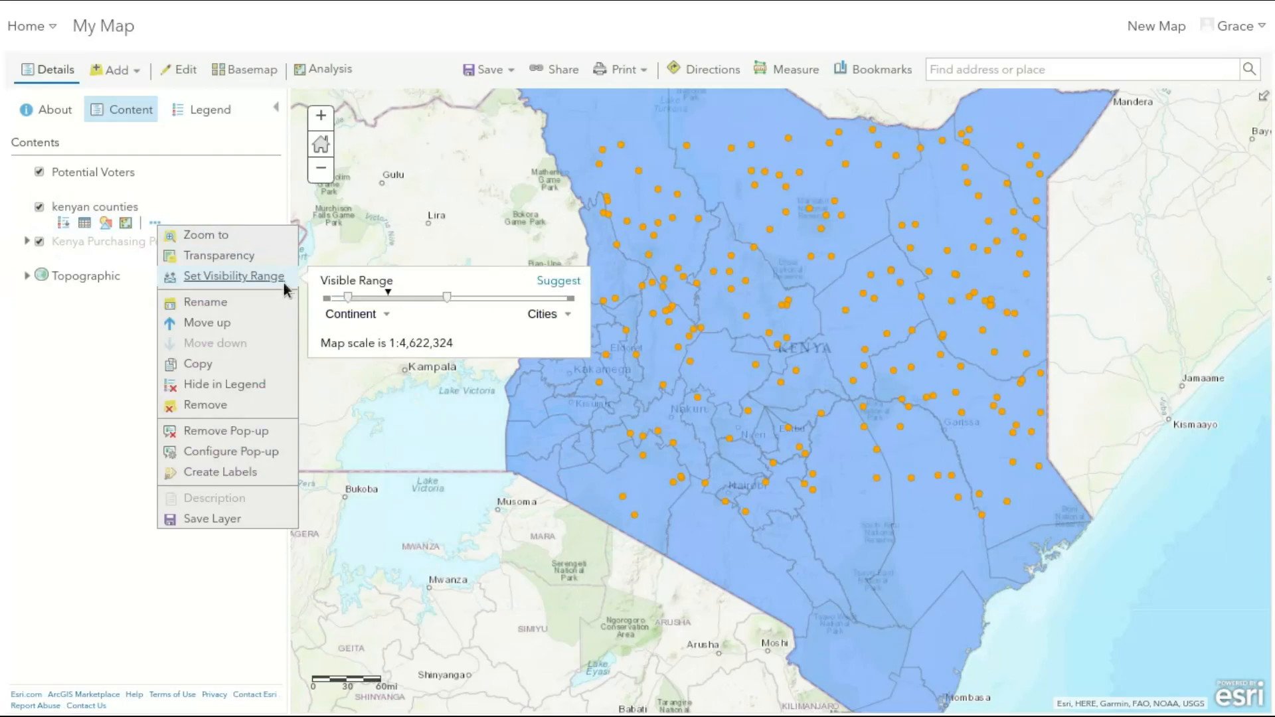
{"action": "left_click_drag", "start_coordinate": [447, 297], "coordinate": [413, 298]}
{"action": "scroll", "coordinate": [824, 400], "scroll_direction": "up", "scroll_amount": 1}
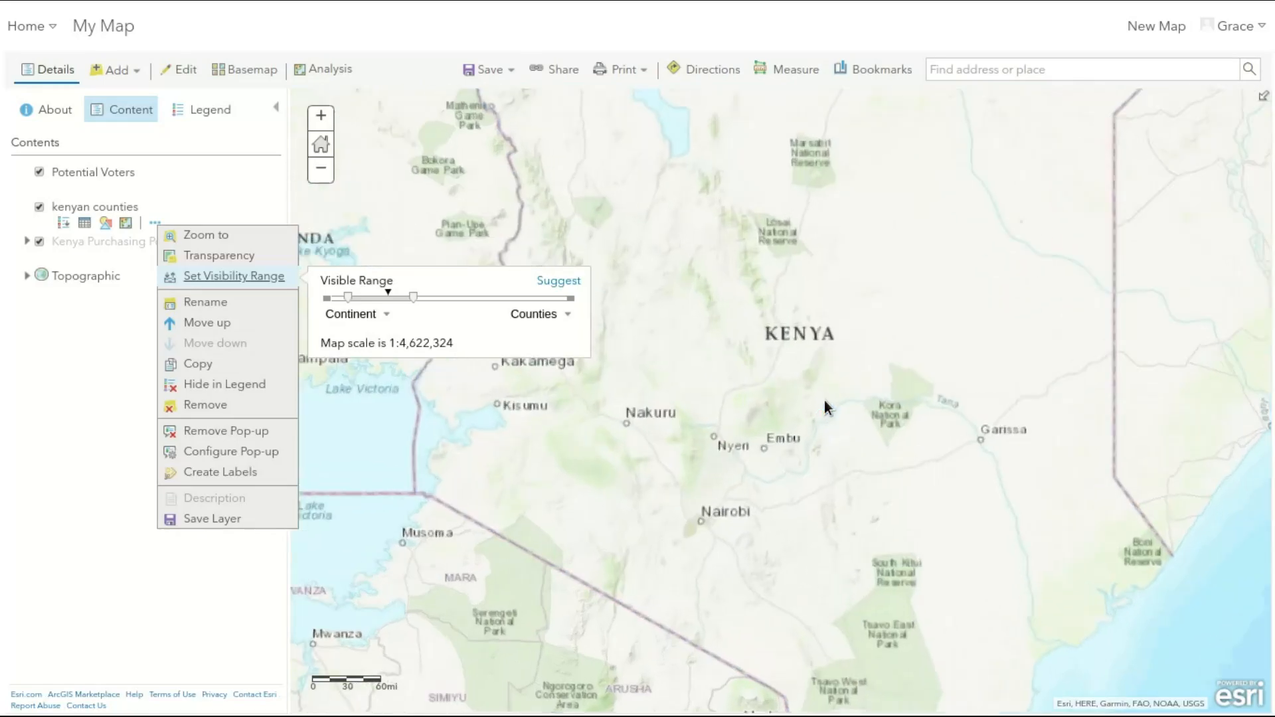
{"action": "scroll", "coordinate": [823, 401], "scroll_direction": "up", "scroll_amount": 1}
{"action": "scroll", "coordinate": [781, 386], "scroll_direction": "up", "scroll_amount": 1}
{"action": "scroll", "coordinate": [677, 393], "scroll_direction": "up", "scroll_amount": 1}
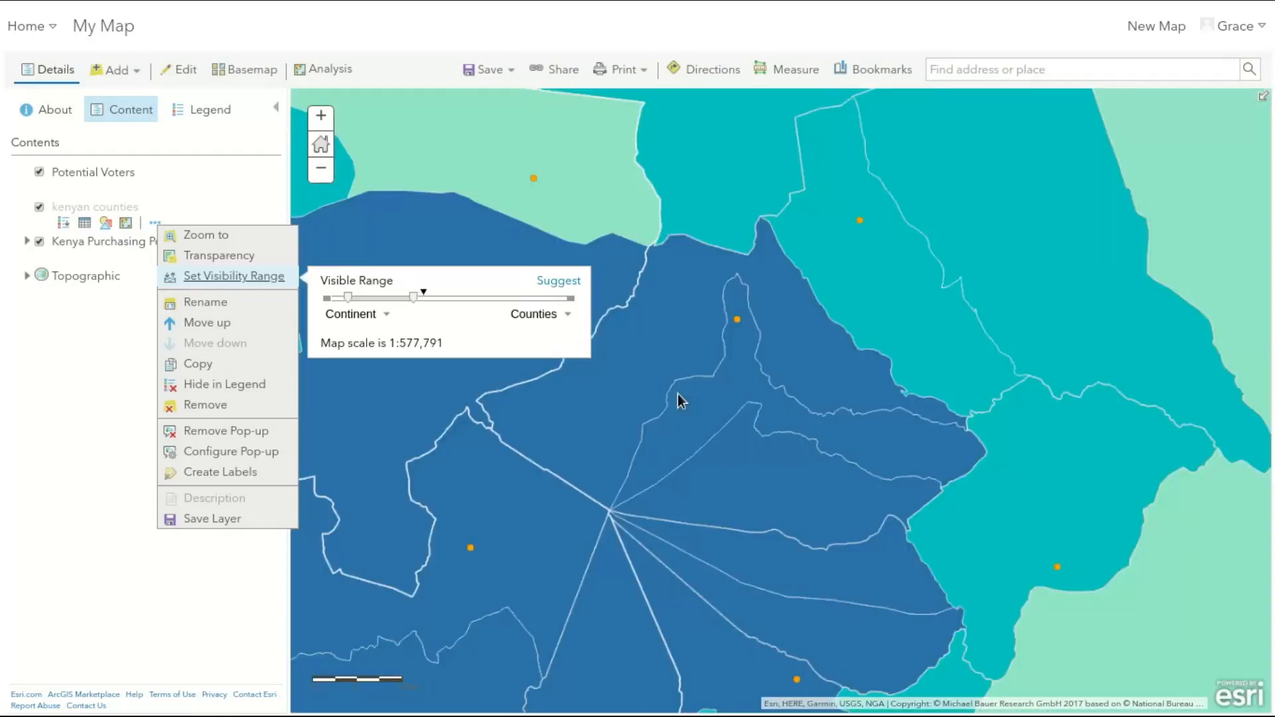
{"action": "scroll", "coordinate": [677, 393], "scroll_direction": "down", "scroll_amount": 1}
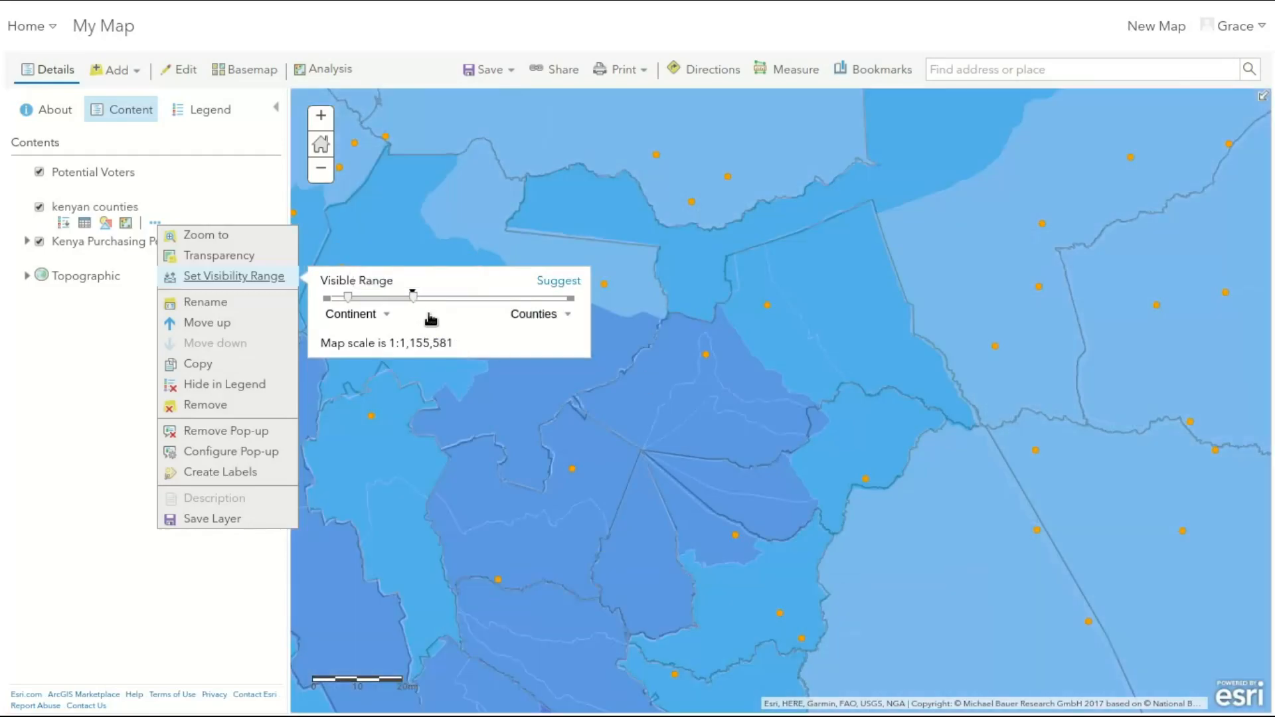
Change the end of the kenyan counties layer's visible range to State and check it at the whole-country scale.
{"action": "left_click_drag", "start_coordinate": [417, 311], "coordinate": [406, 310]}
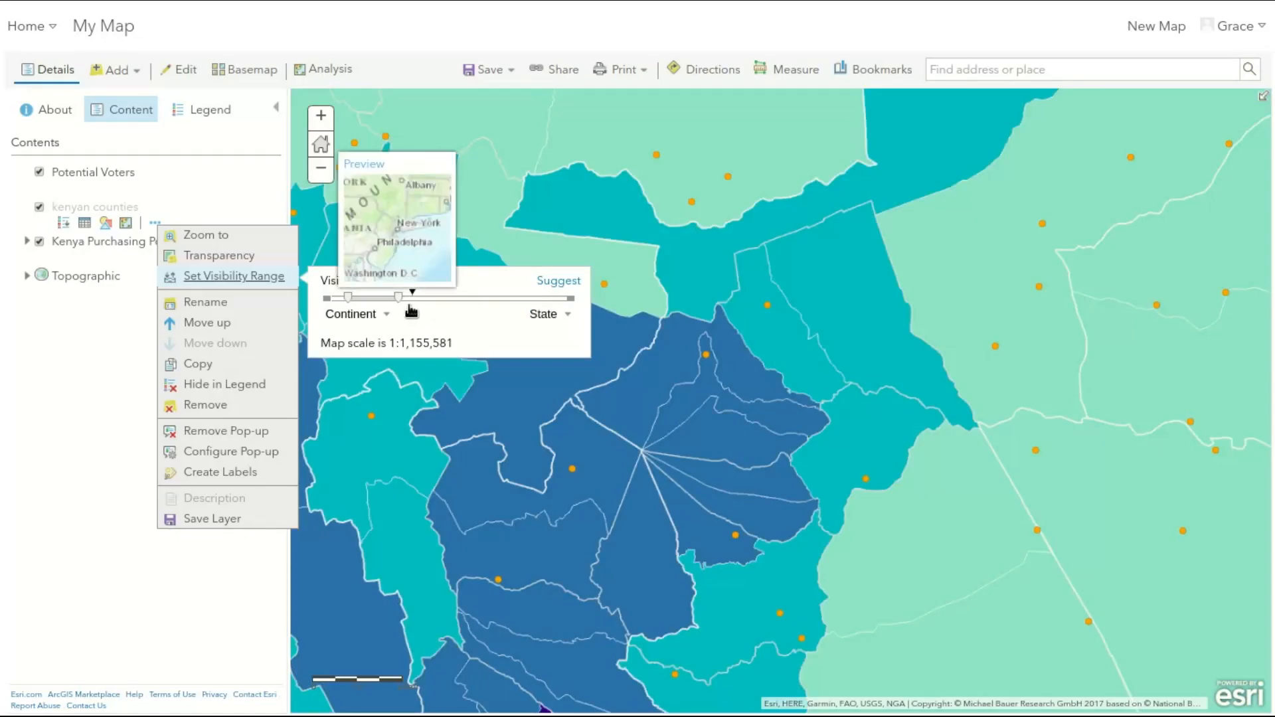
{"action": "scroll", "coordinate": [666, 376], "scroll_direction": "down", "scroll_amount": 1}
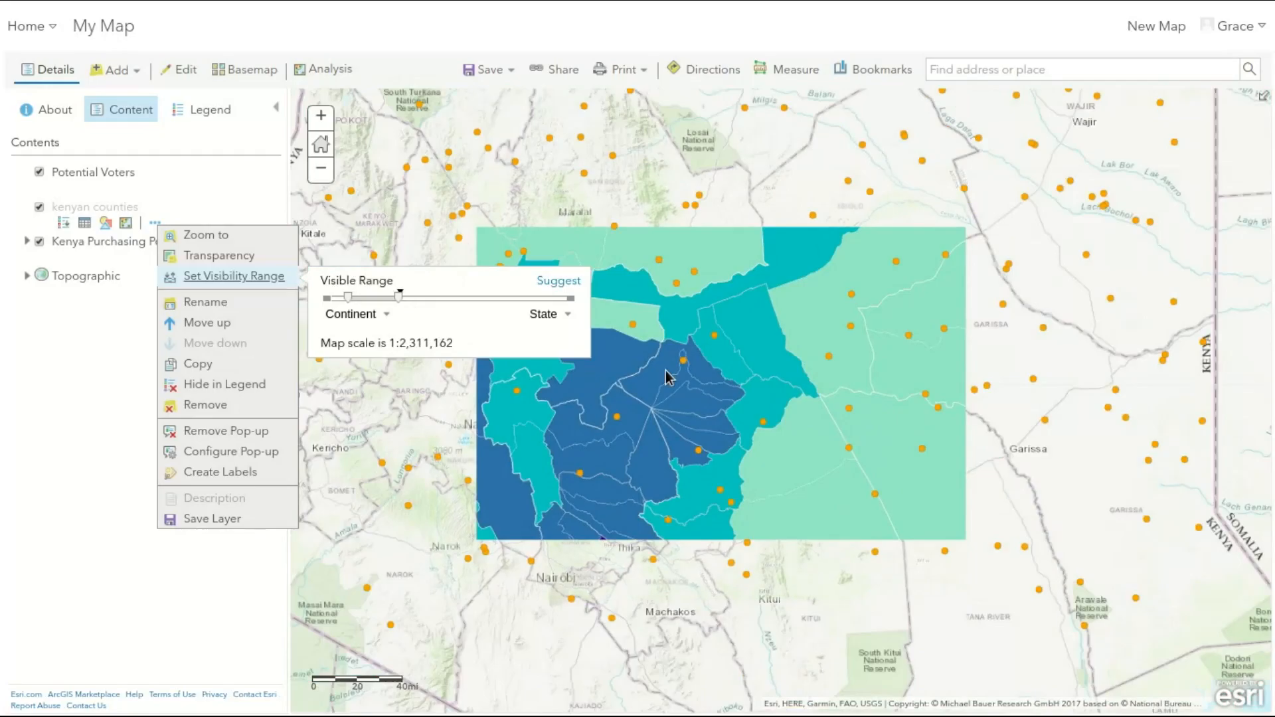
{"action": "scroll", "coordinate": [666, 376], "scroll_direction": "down", "scroll_amount": 1}
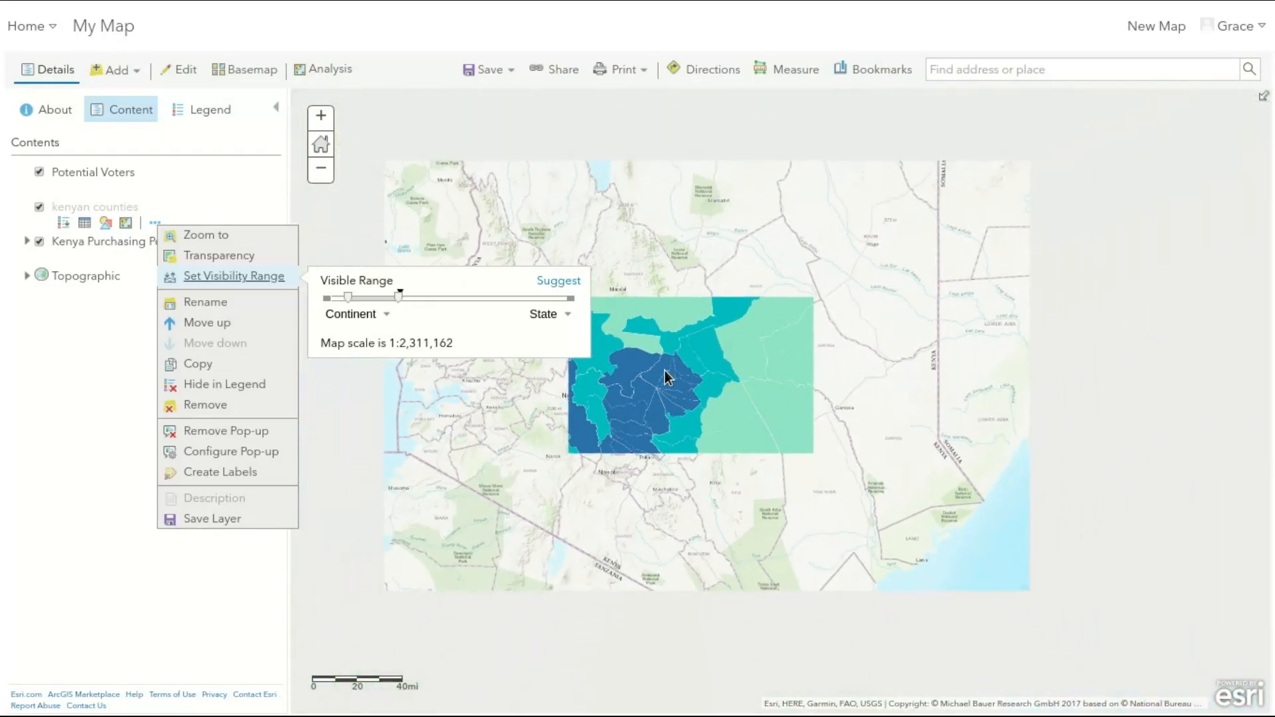
{"action": "scroll", "coordinate": [664, 377], "scroll_direction": "down", "scroll_amount": 1}
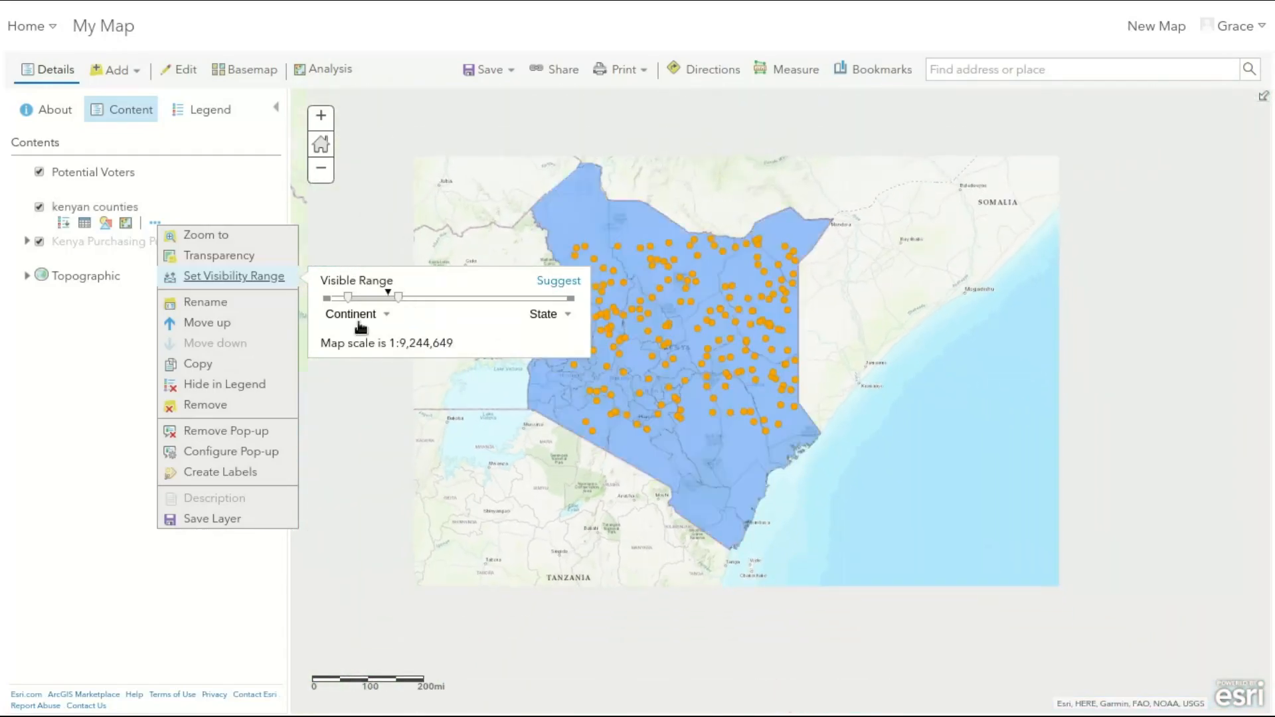
{"action": "left_click", "coordinate": [82, 449]}
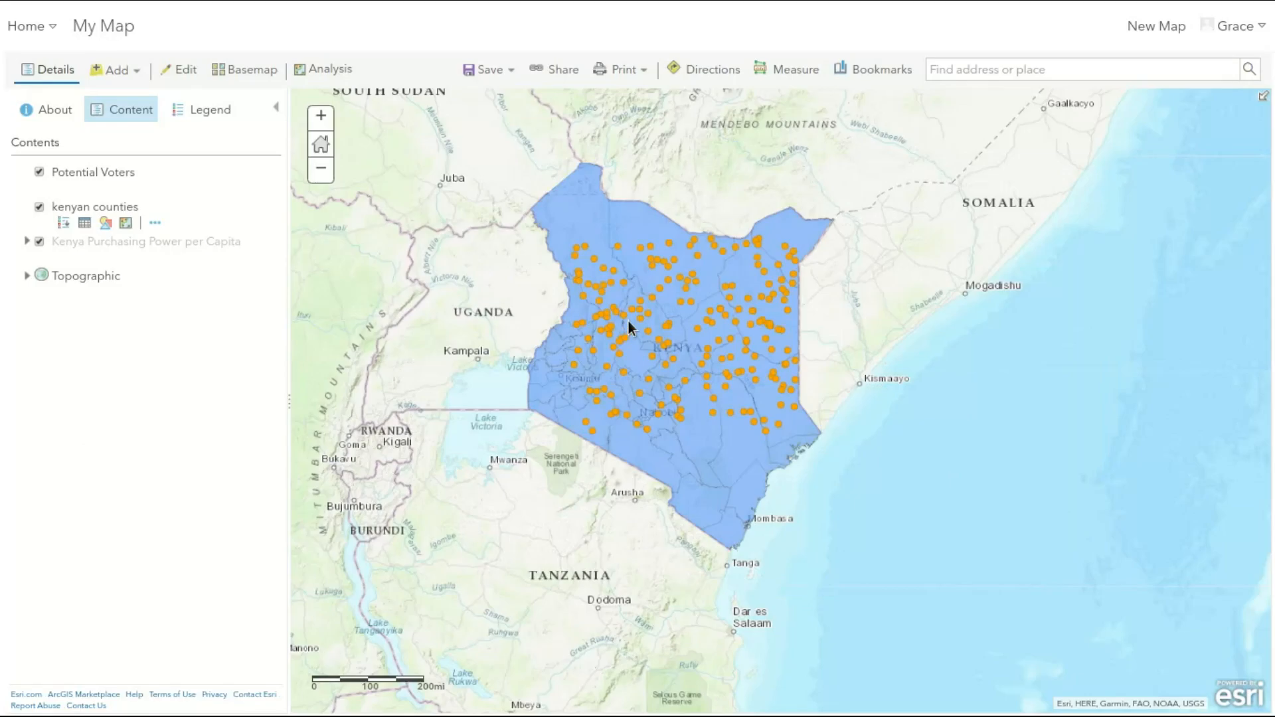
Start saving the map as a new item with the title "Voters Plan Campaign".
{"action": "left_click", "coordinate": [516, 77]}
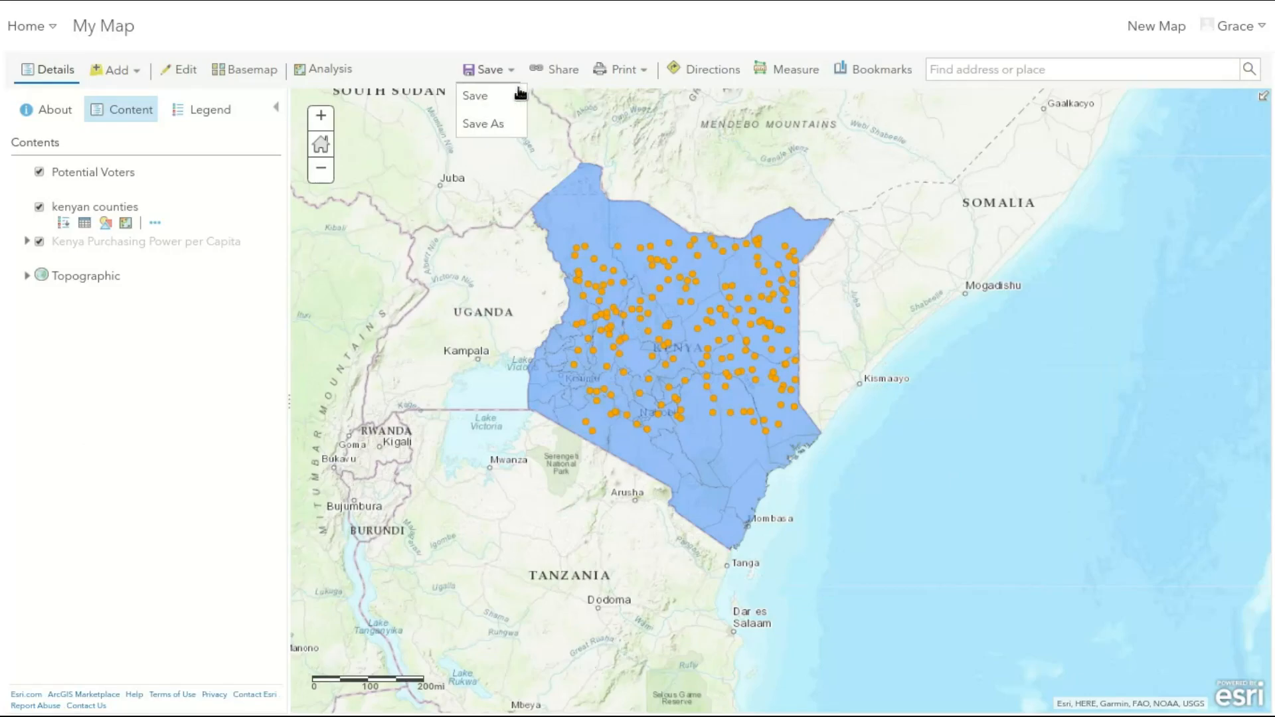
{"action": "left_click", "coordinate": [507, 126]}
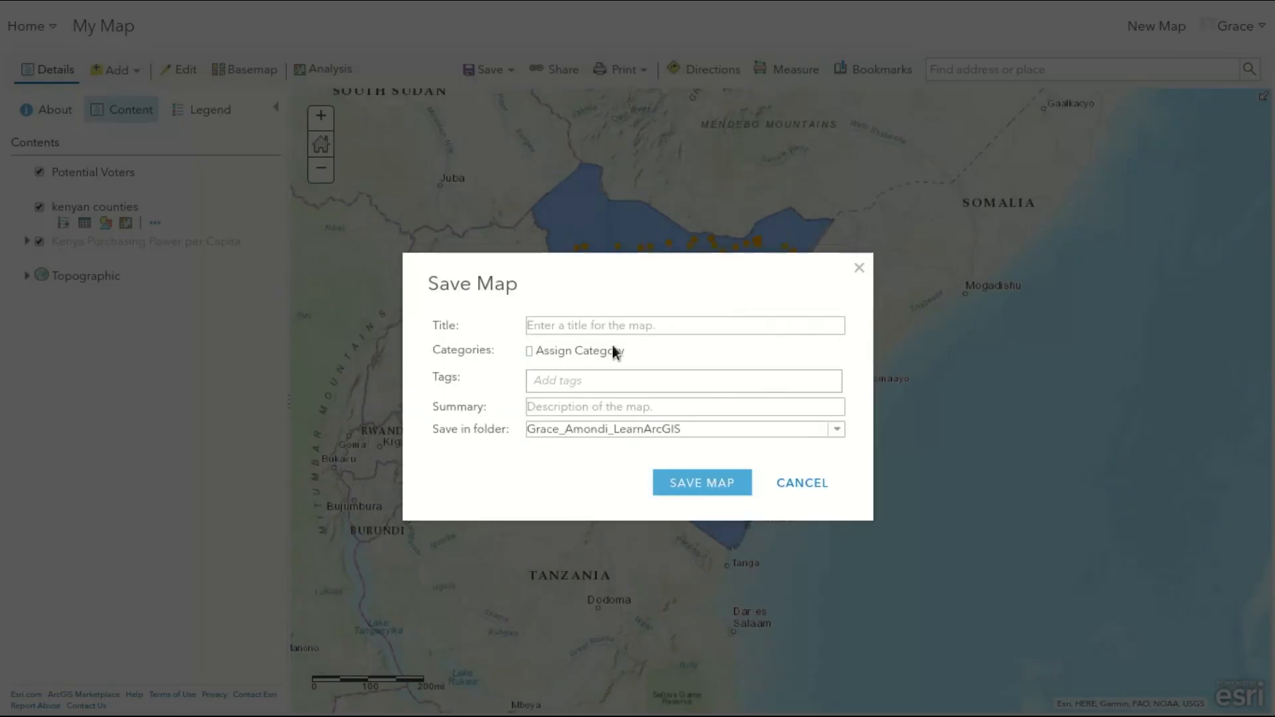
{"action": "left_click", "coordinate": [622, 332]}
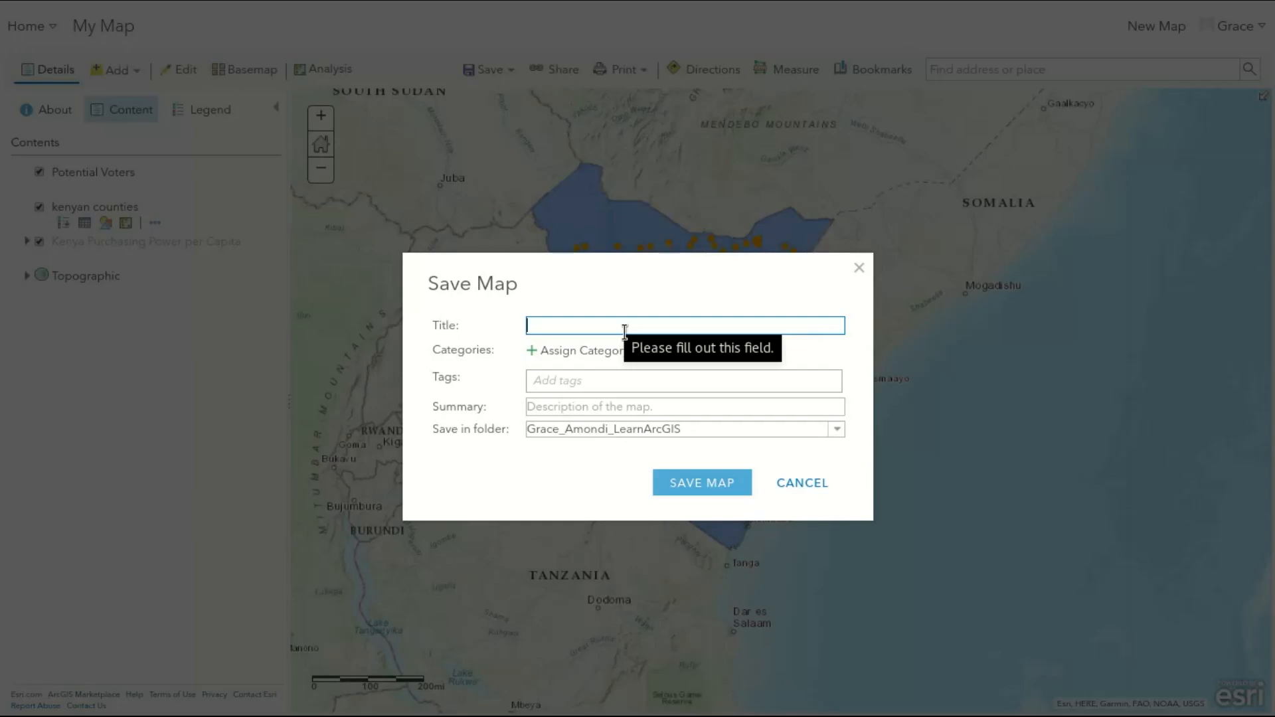
{"action": "type", "text": "Voters Plan Campaign"}
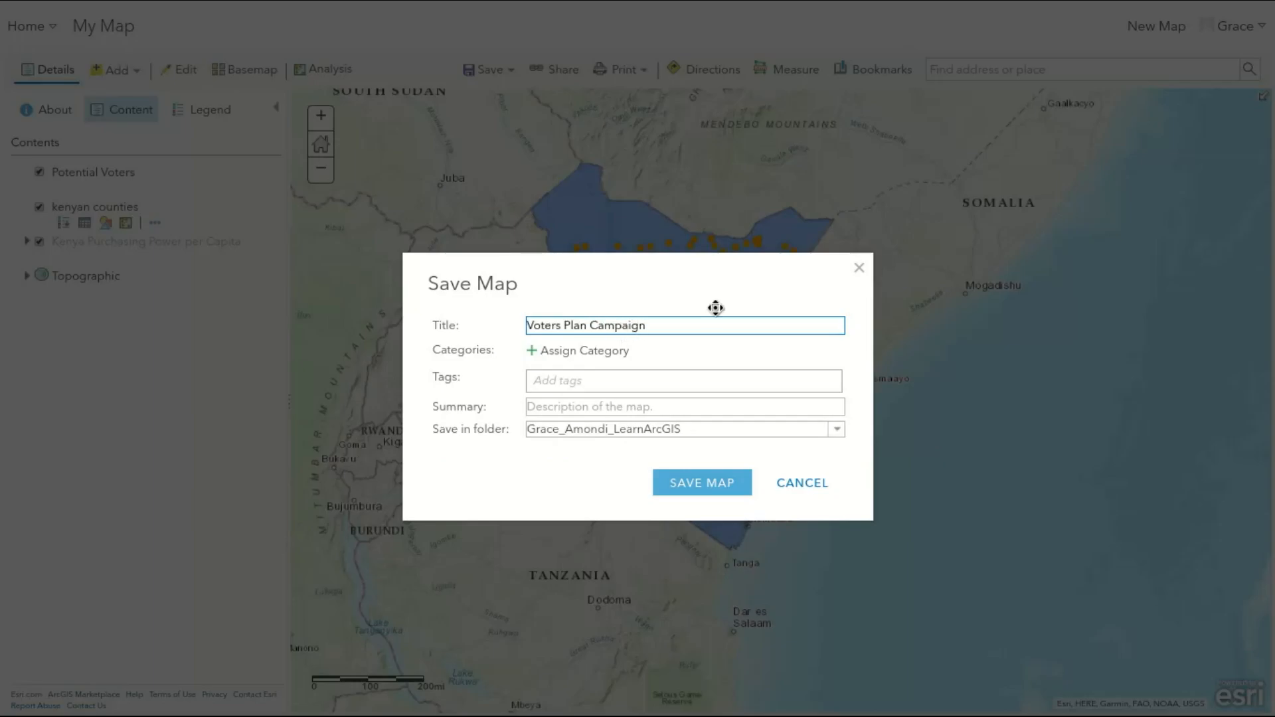
Tag the map with voters, kenya, campaign and win, and save it.
{"action": "left_click", "coordinate": [672, 390]}
{"action": "type", "text": "votes"}
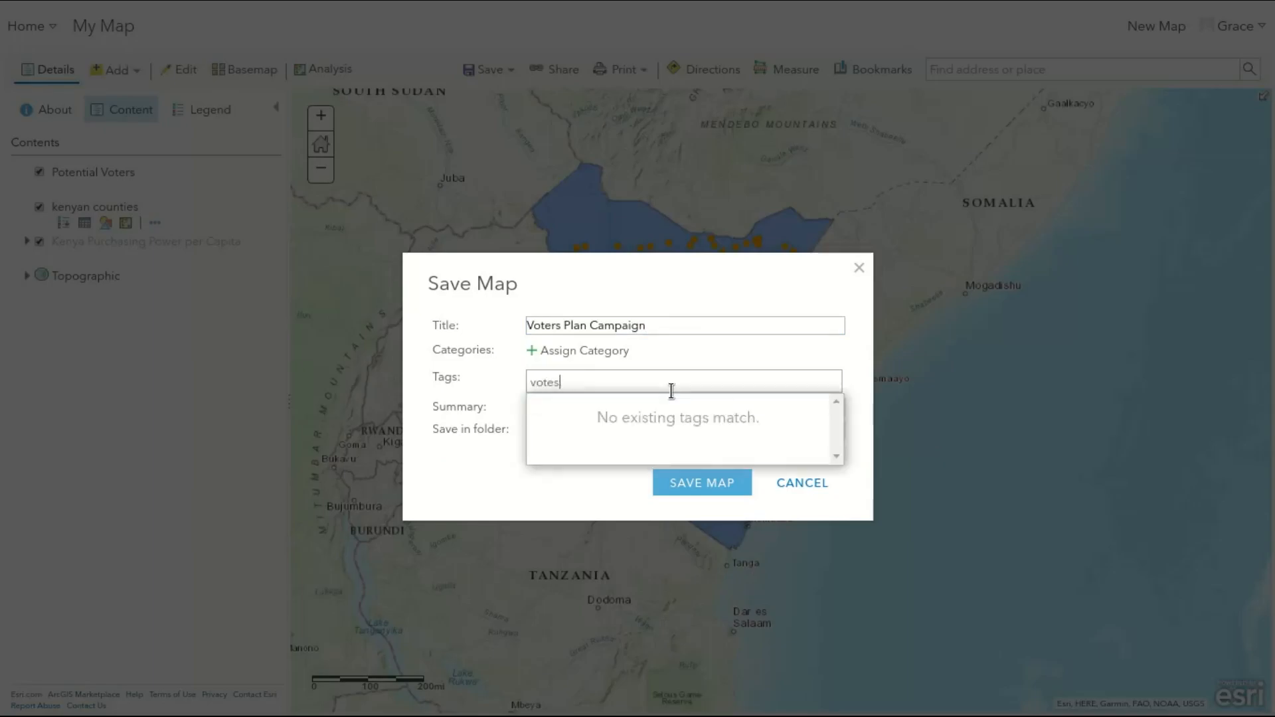
{"action": "key", "text": "BackSpace"}
{"action": "type", "text": "rs"}
{"action": "key", "text": "Return"}
{"action": "type", "text": "kenya"}
{"action": "key", "text": "Return"}
{"action": "type", "text": "cam"}
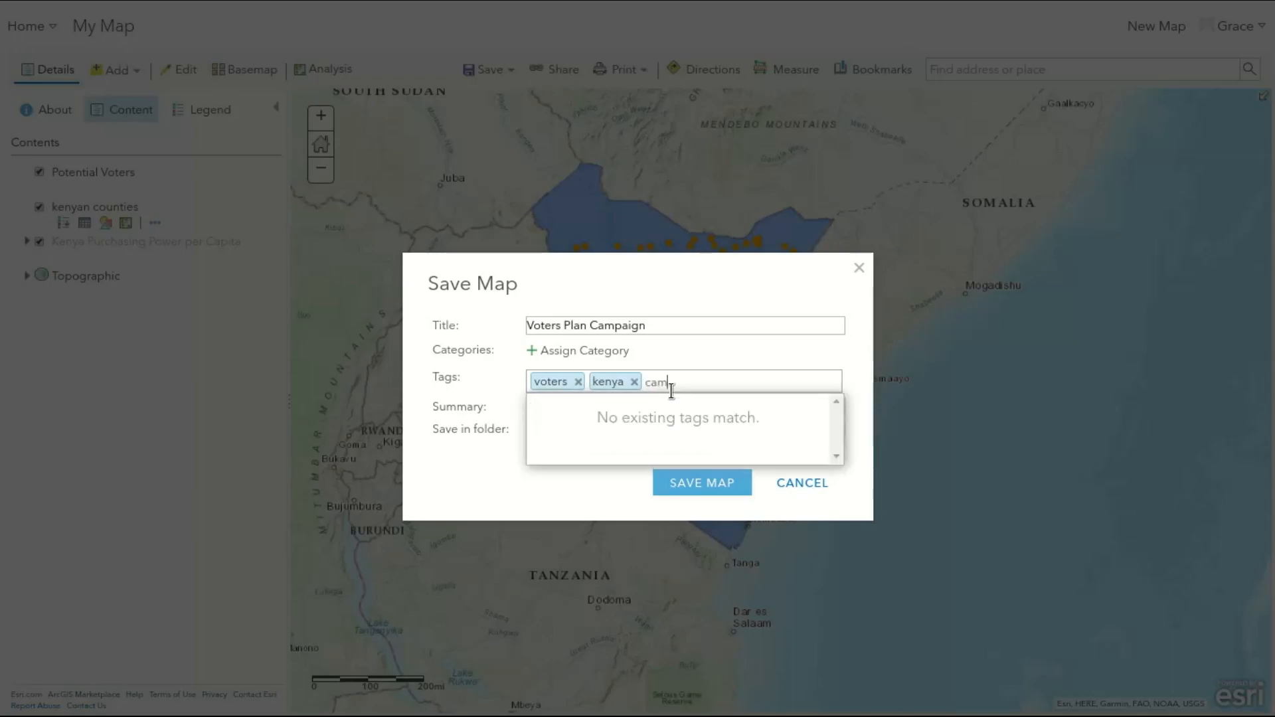
{"action": "type", "text": "paign"}
{"action": "key", "text": "Return"}
{"action": "type", "text": "win"}
{"action": "key", "text": "Return"}
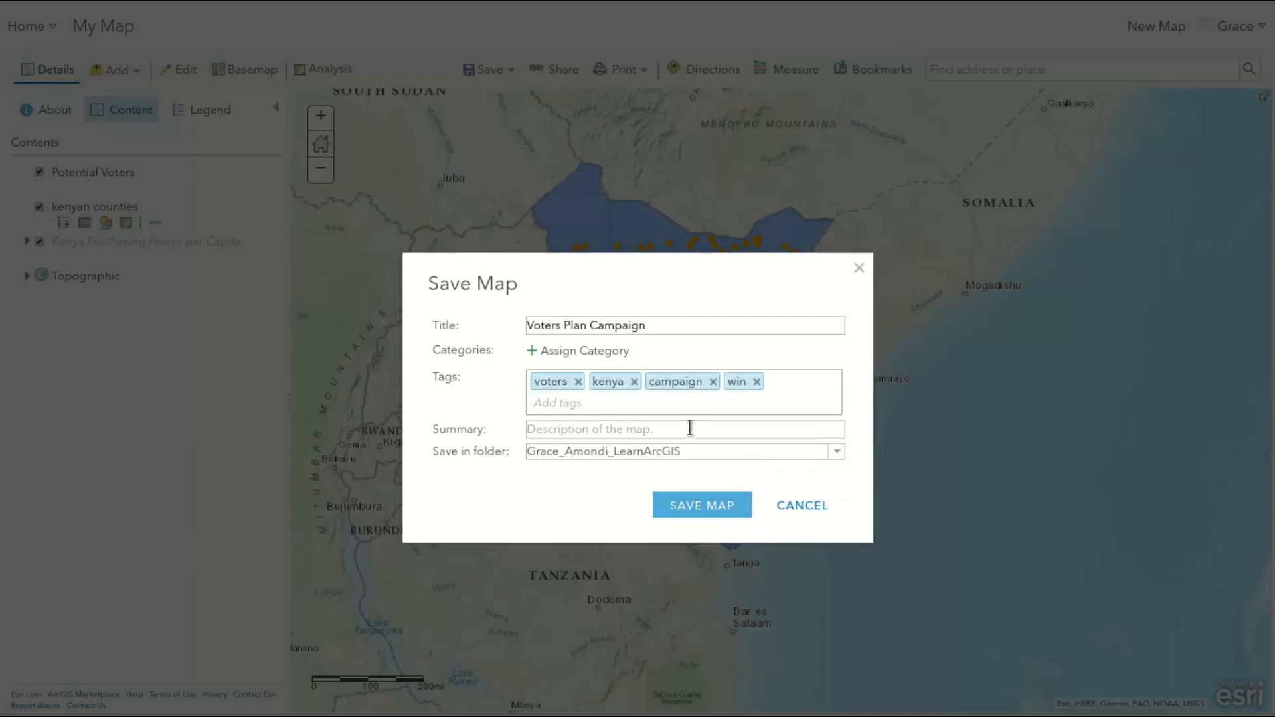
{"action": "left_click", "coordinate": [713, 503]}
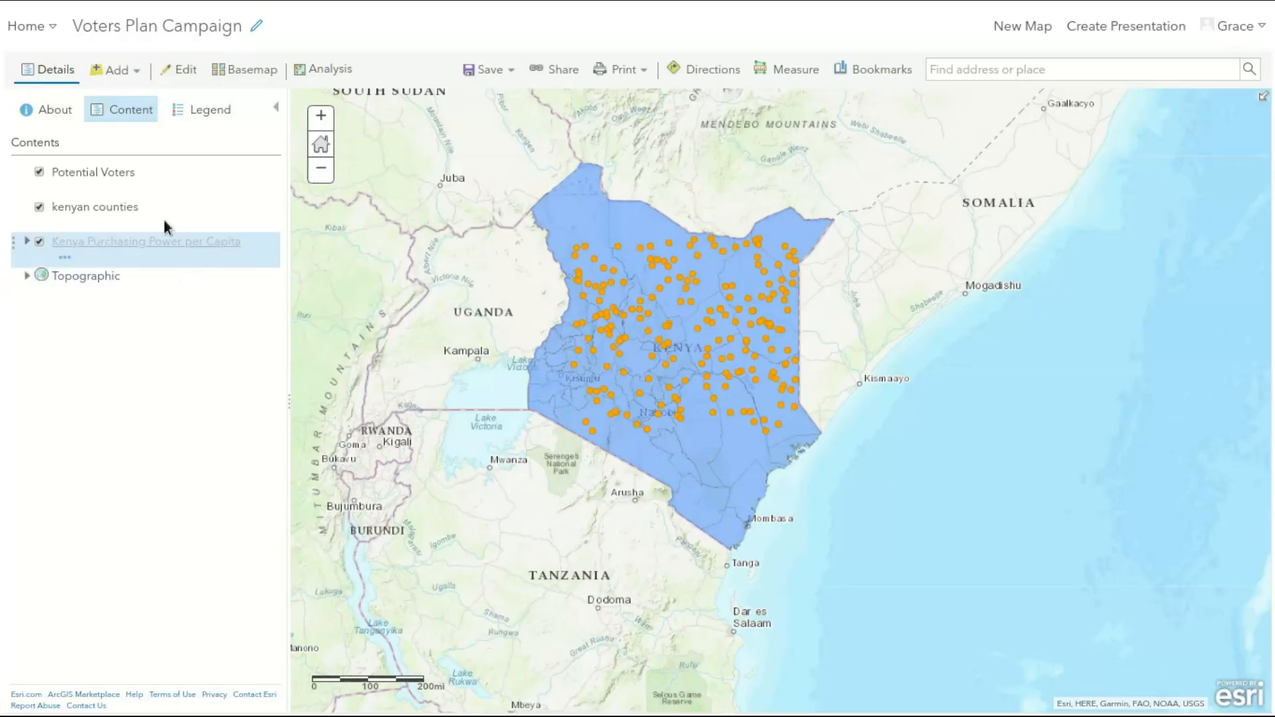
Extend the start of the Kenya Purchasing Power per Capita layer's visible range to the most zoomed-out scale.
{"action": "scroll", "coordinate": [655, 274], "scroll_direction": "up", "scroll_amount": 1}
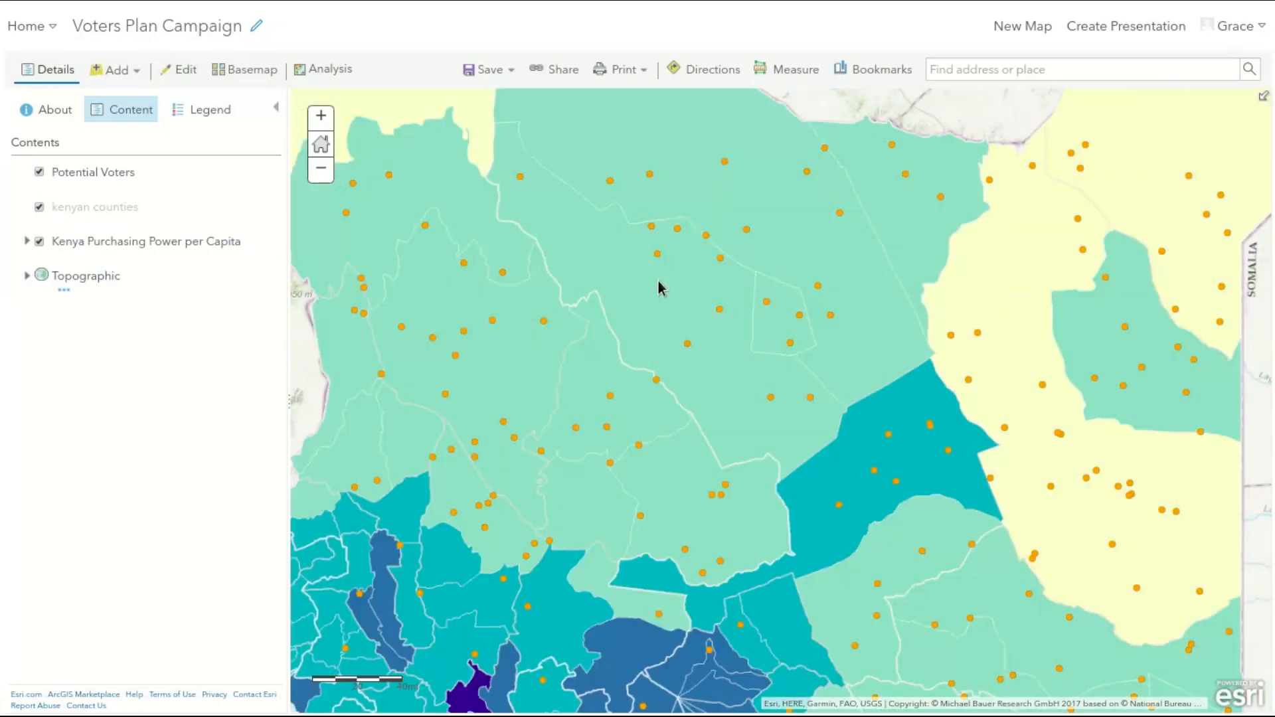
{"action": "left_click_drag", "start_coordinate": [684, 330], "coordinate": [615, 262]}
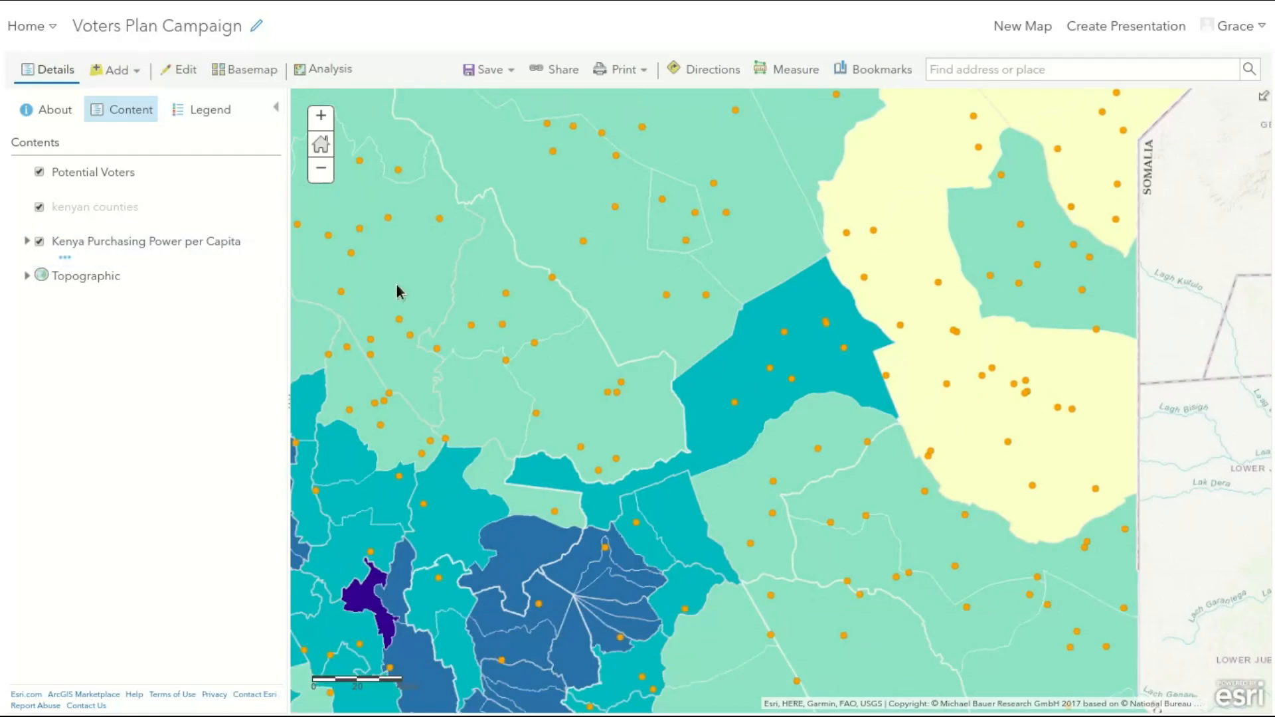
{"action": "scroll", "coordinate": [736, 348], "scroll_direction": "down", "scroll_amount": 1}
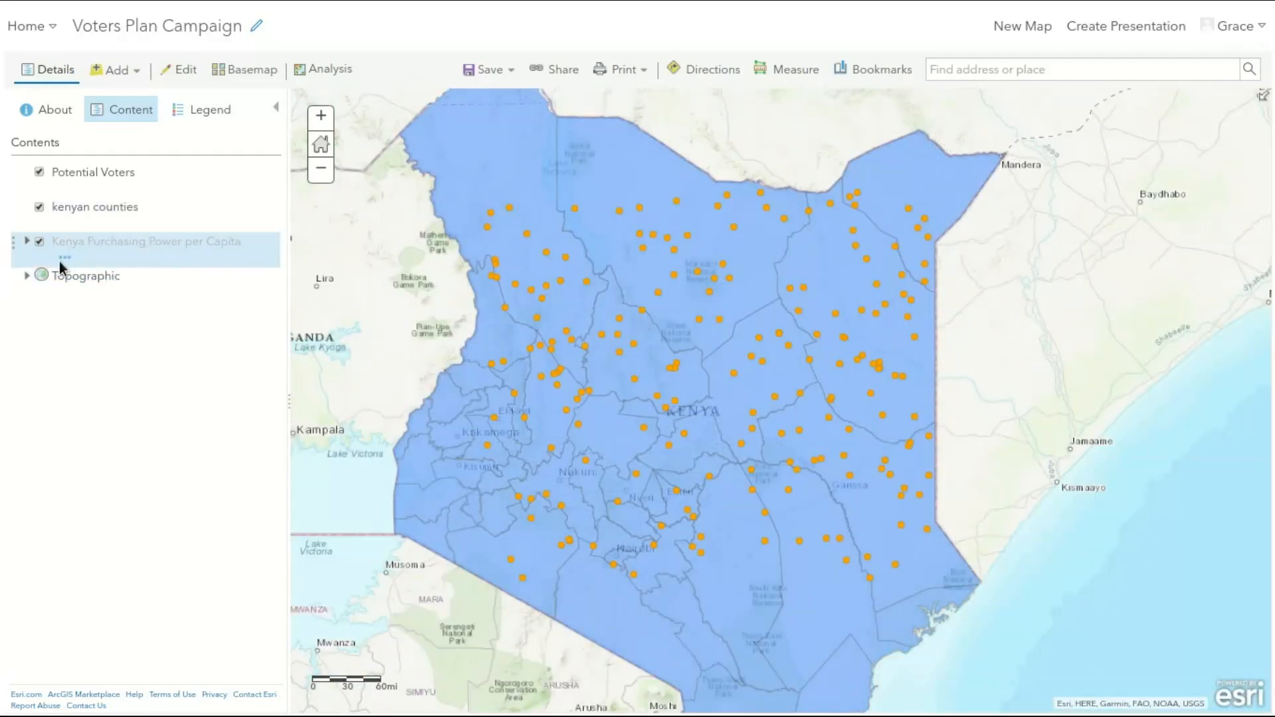
{"action": "left_click", "coordinate": [63, 258]}
{"action": "mouse_move", "coordinate": [143, 286]}
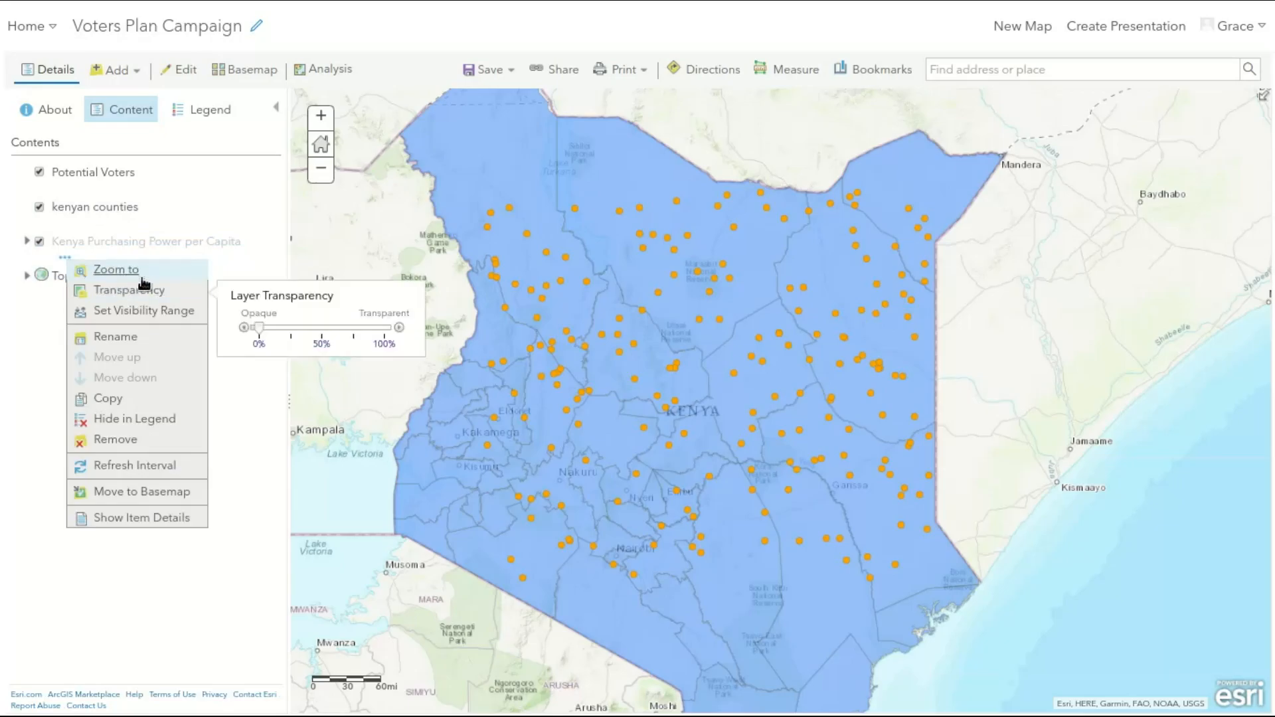
{"action": "mouse_move", "coordinate": [160, 313]}
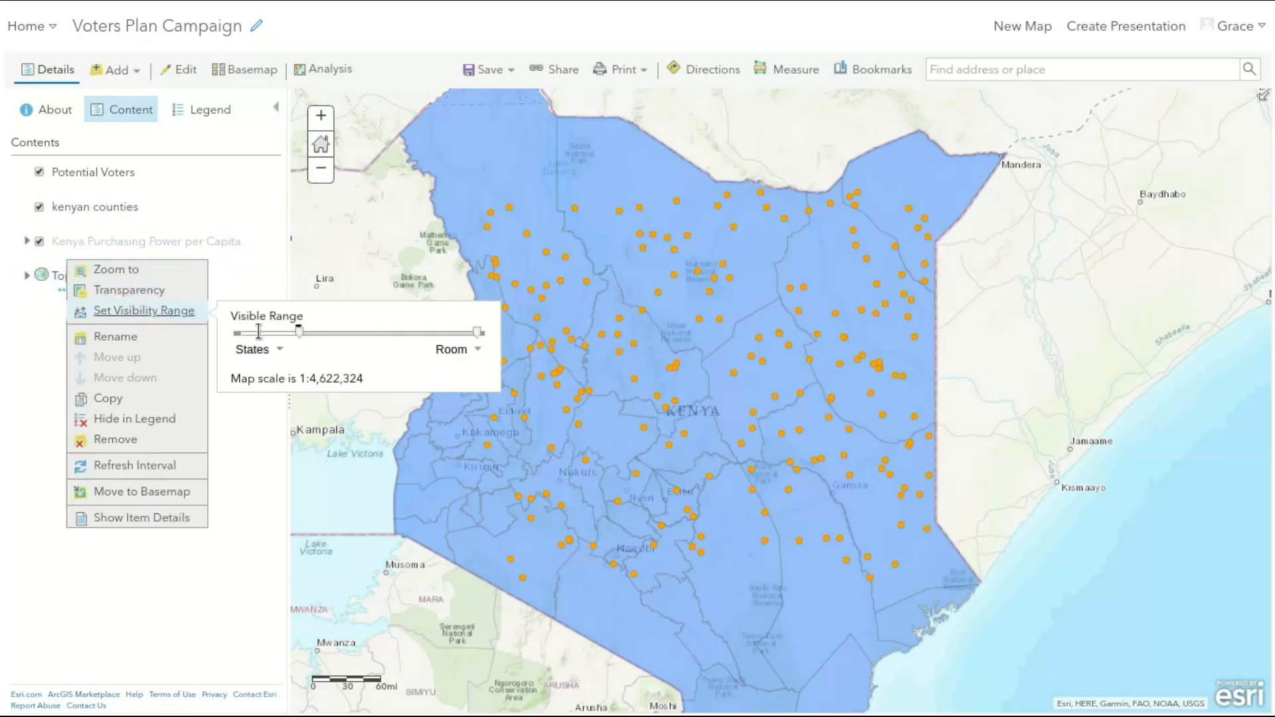
{"action": "left_click_drag", "start_coordinate": [305, 336], "coordinate": [239, 338]}
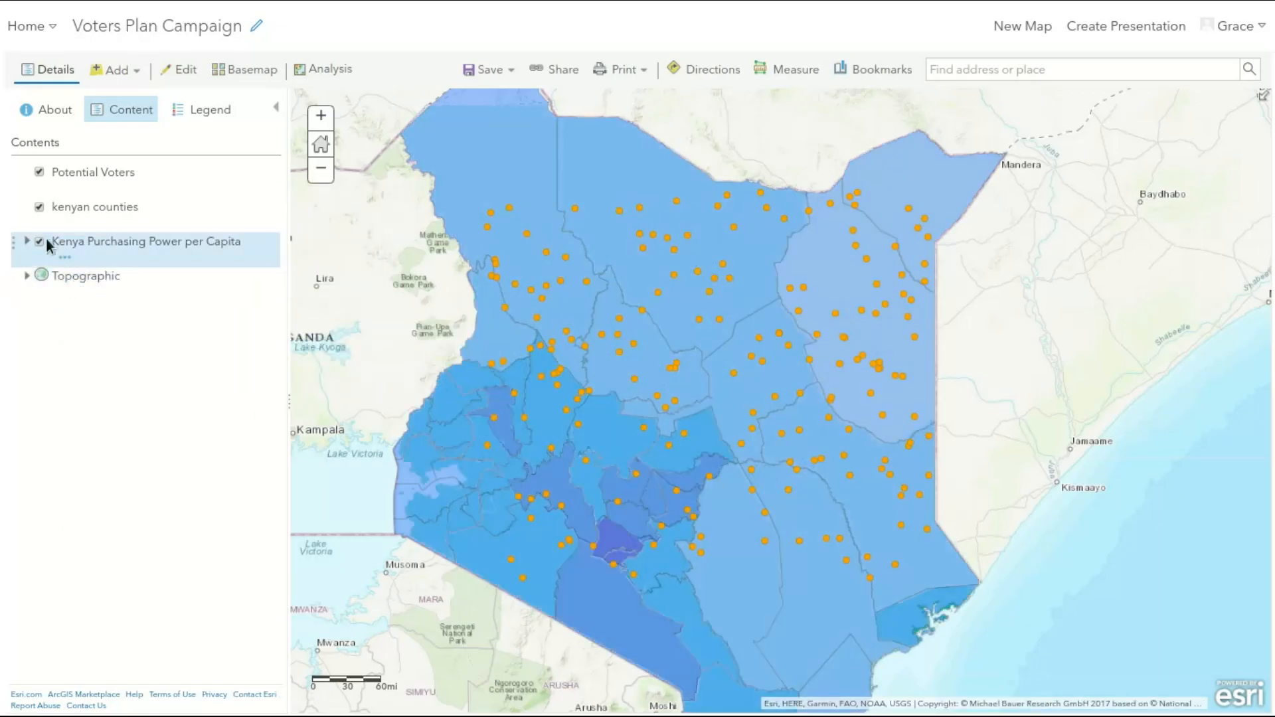
Hide the kenyan counties layer and open the style settings of the purchasing power layer's County sublayer.
{"action": "left_click", "coordinate": [39, 208]}
{"action": "left_click", "coordinate": [65, 257]}
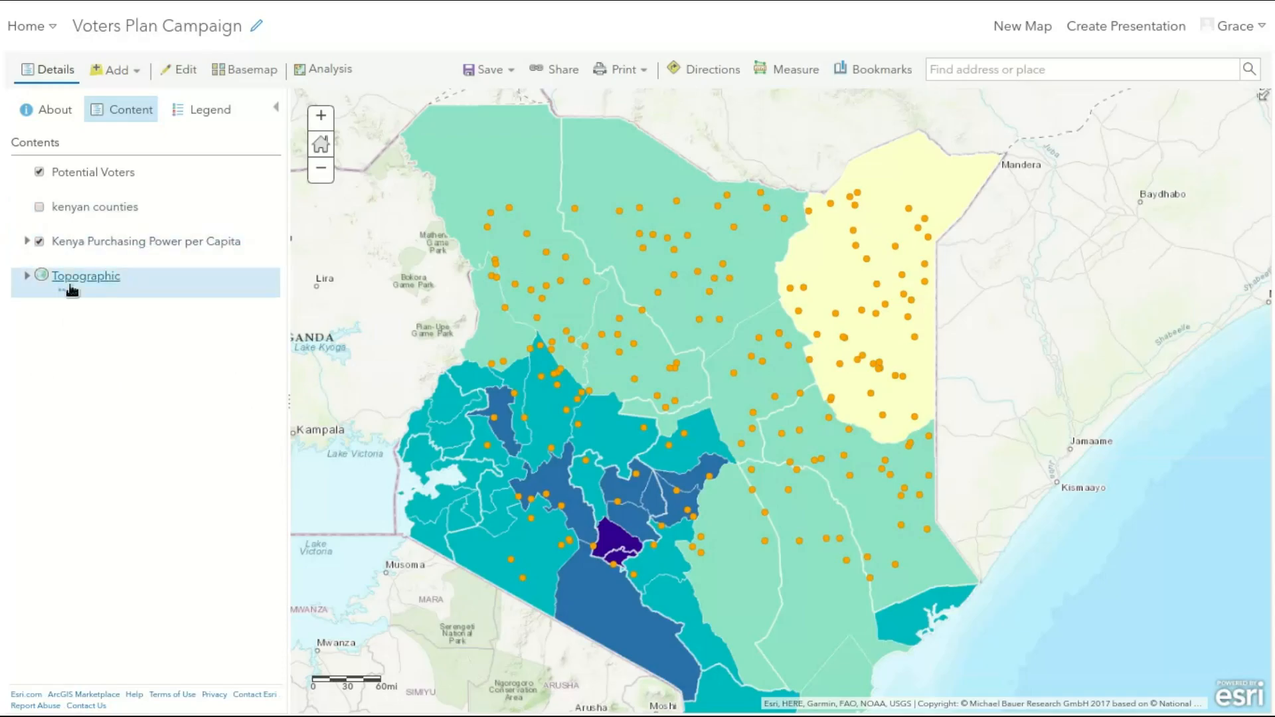
{"action": "left_click", "coordinate": [27, 242]}
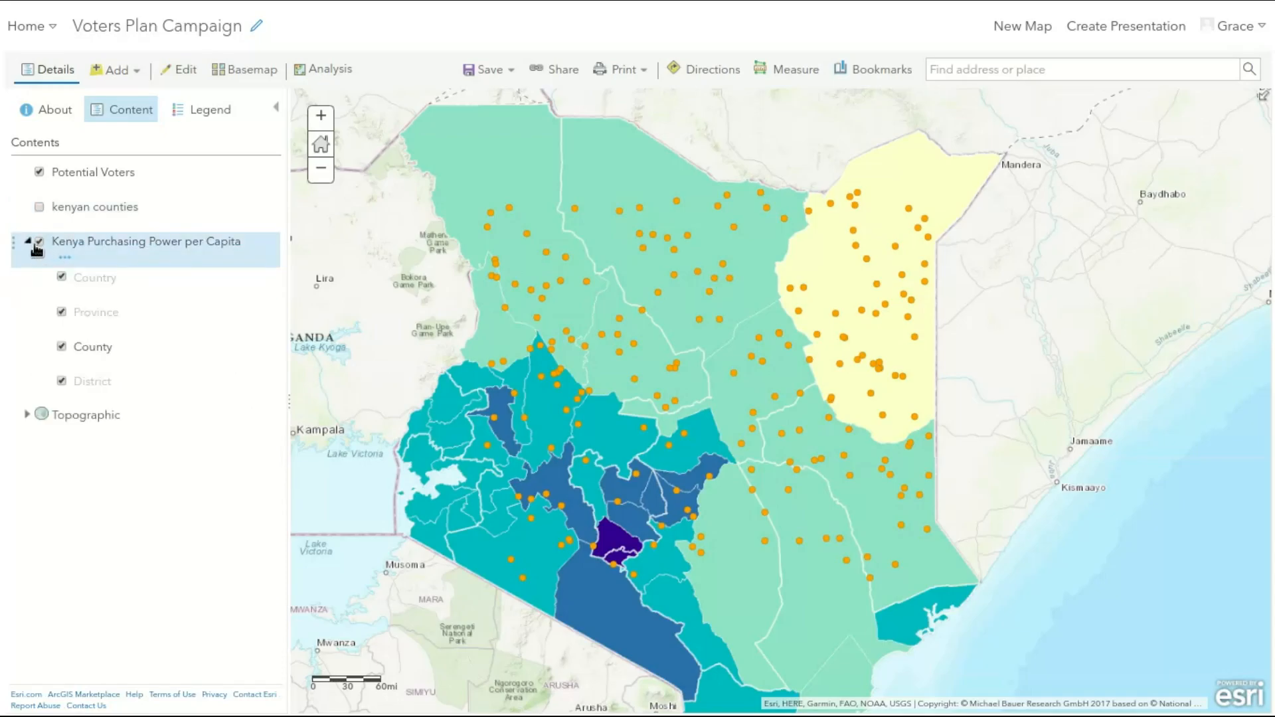
{"action": "left_click", "coordinate": [62, 347]}
{"action": "left_click", "coordinate": [131, 365]}
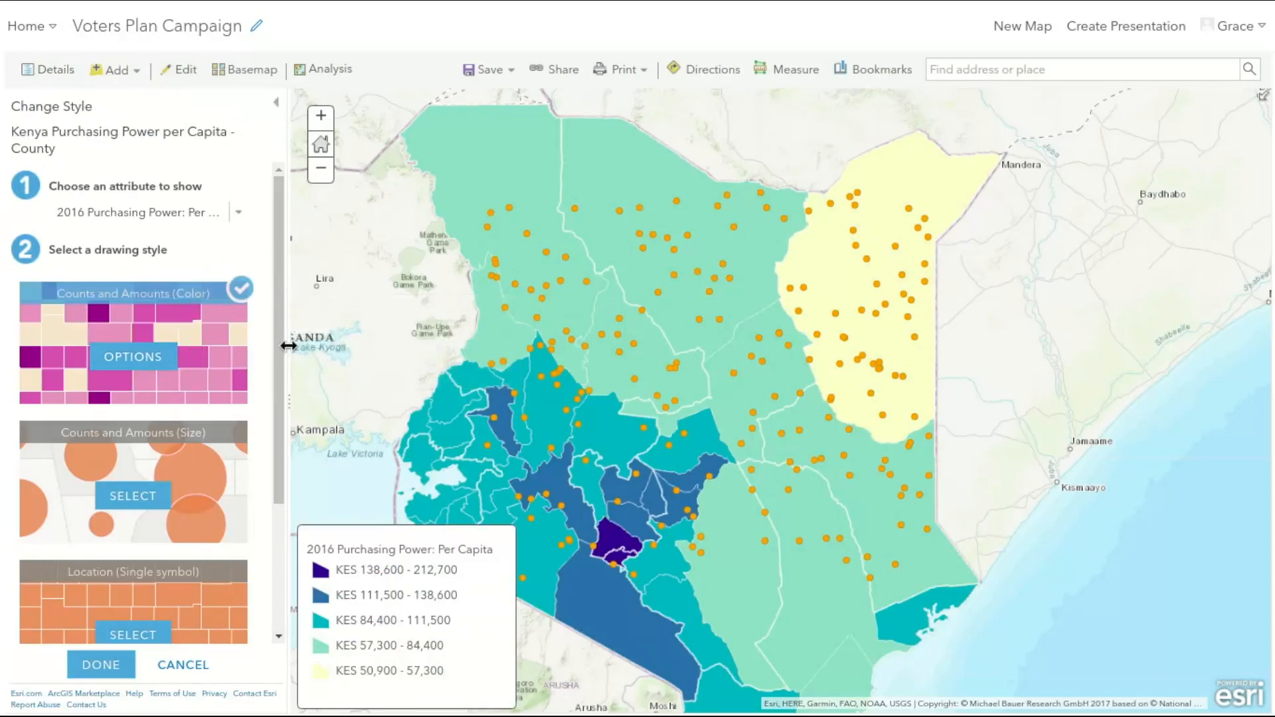
Keep 2016 Purchasing Power: Per Capita as the attribute to show and open the Counts and Amounts (Color) options.
{"action": "left_click", "coordinate": [251, 216]}
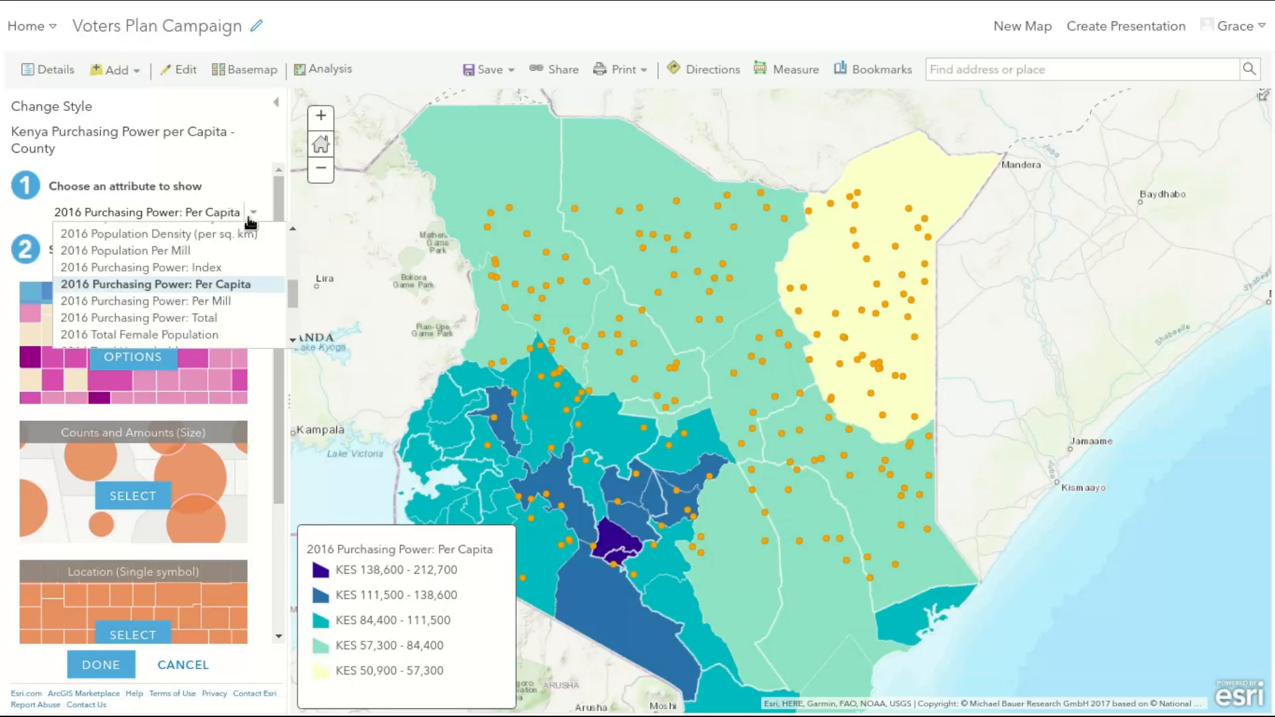
{"action": "left_click", "coordinate": [252, 219]}
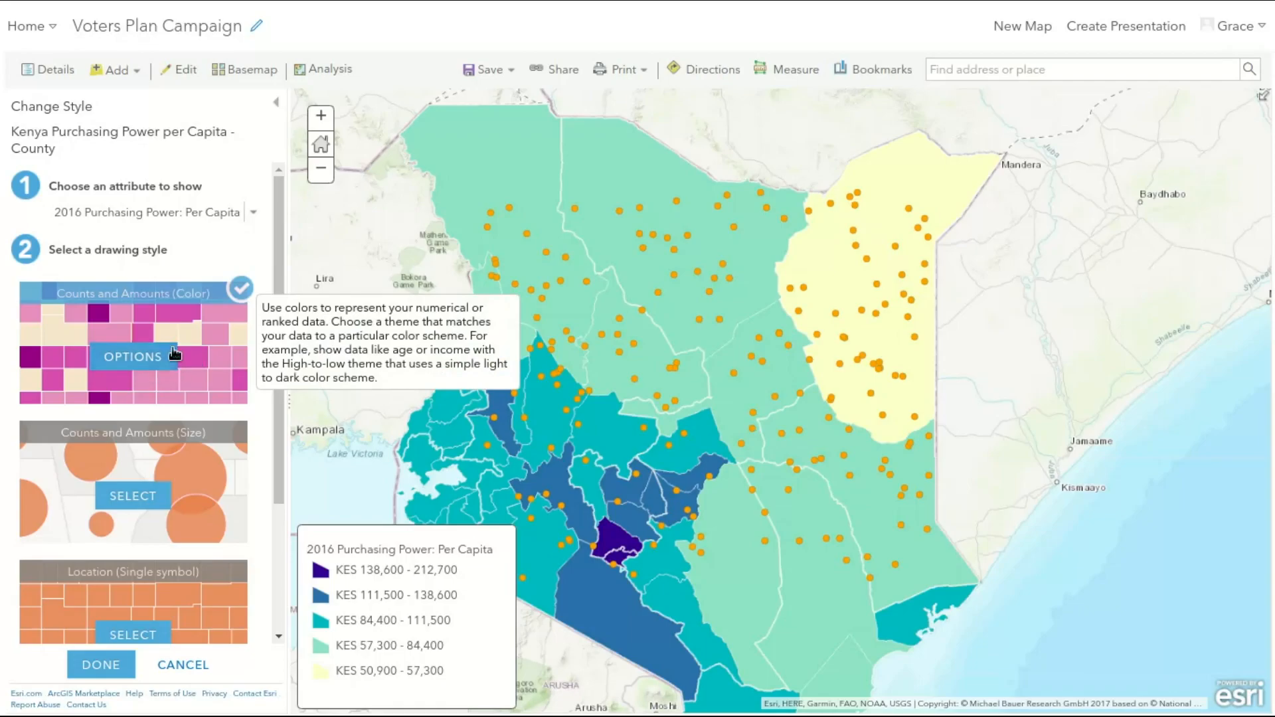
{"action": "left_click", "coordinate": [138, 358]}
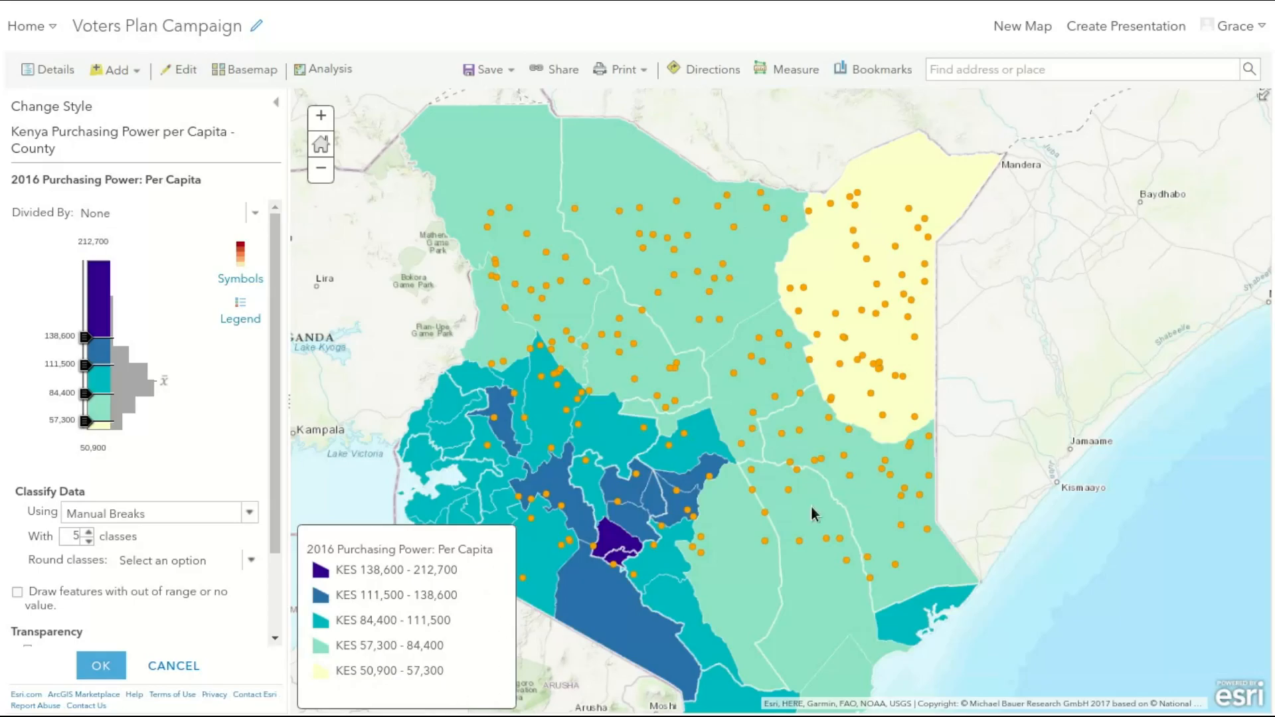
Examine the purchasing power pop-ups of Nairobi and Wajir counties on the map.
{"action": "left_click", "coordinate": [628, 560]}
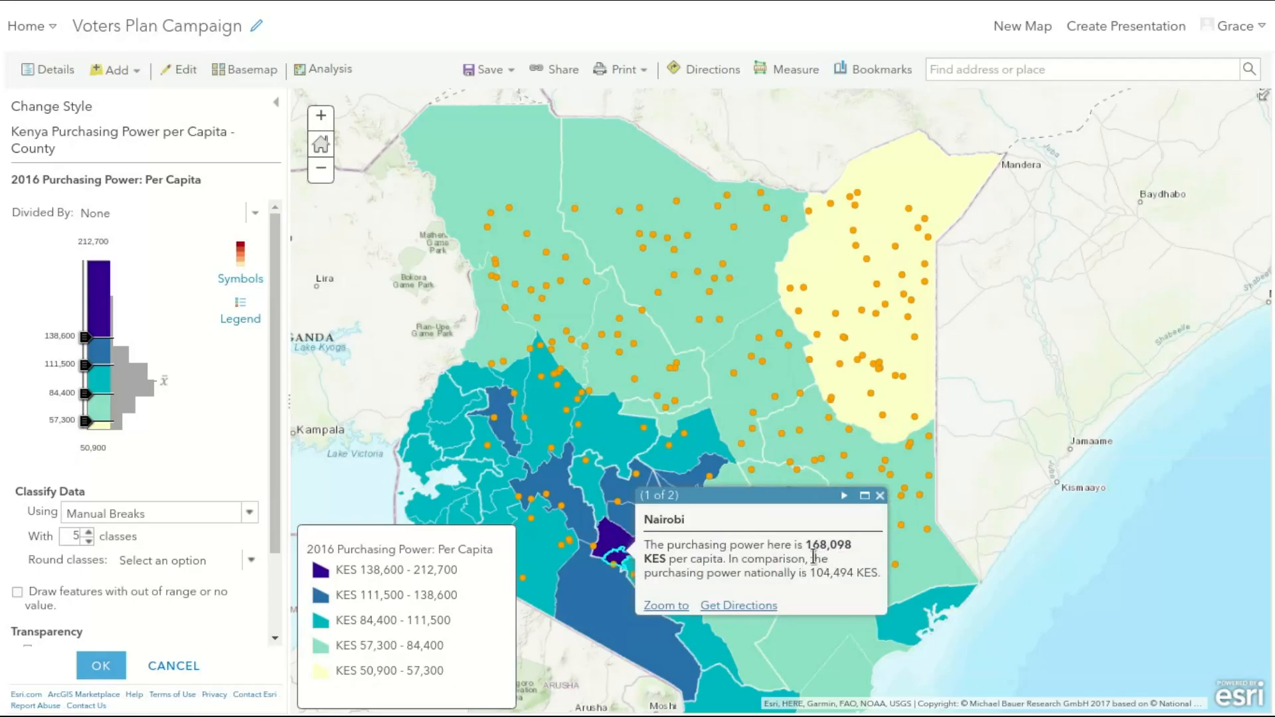
{"action": "left_click", "coordinate": [858, 299]}
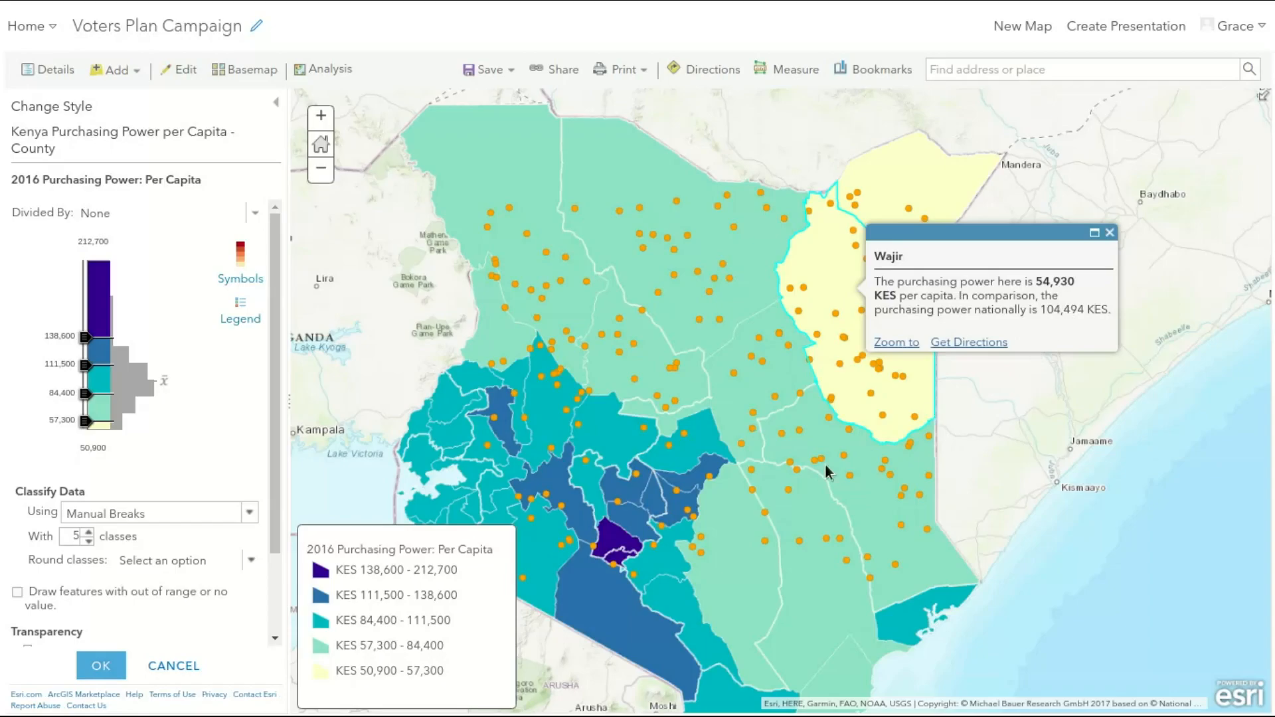
{"action": "left_click", "coordinate": [626, 565]}
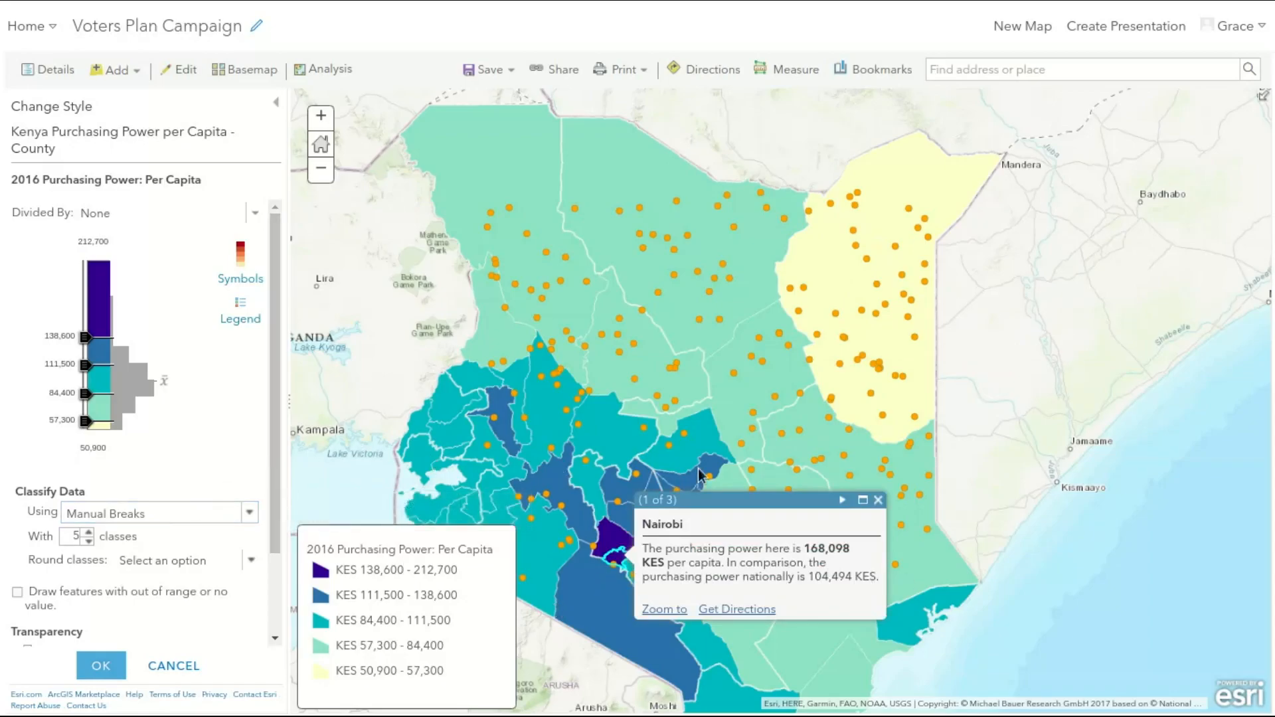
{"action": "left_click", "coordinate": [878, 500]}
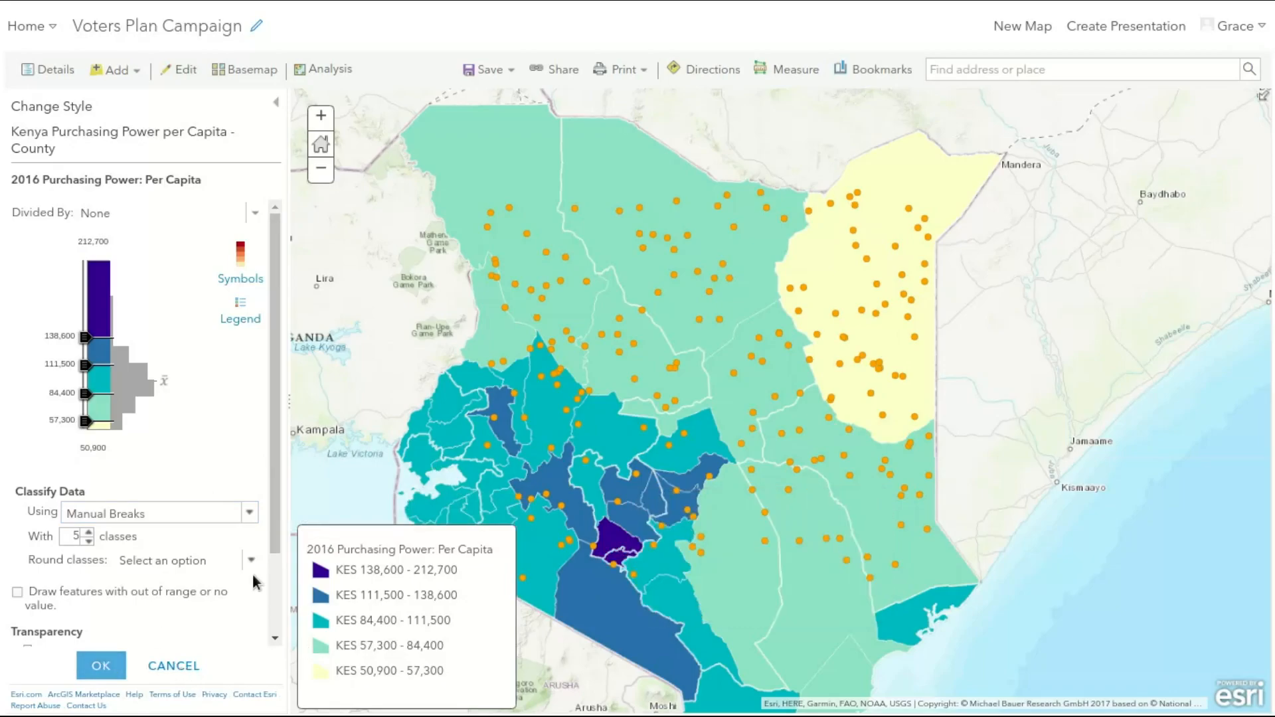
Accept the County sublayer's color style with its existing classification and finish styling.
{"action": "scroll", "coordinate": [246, 578], "scroll_direction": "down", "scroll_amount": 2}
{"action": "left_click", "coordinate": [93, 670]}
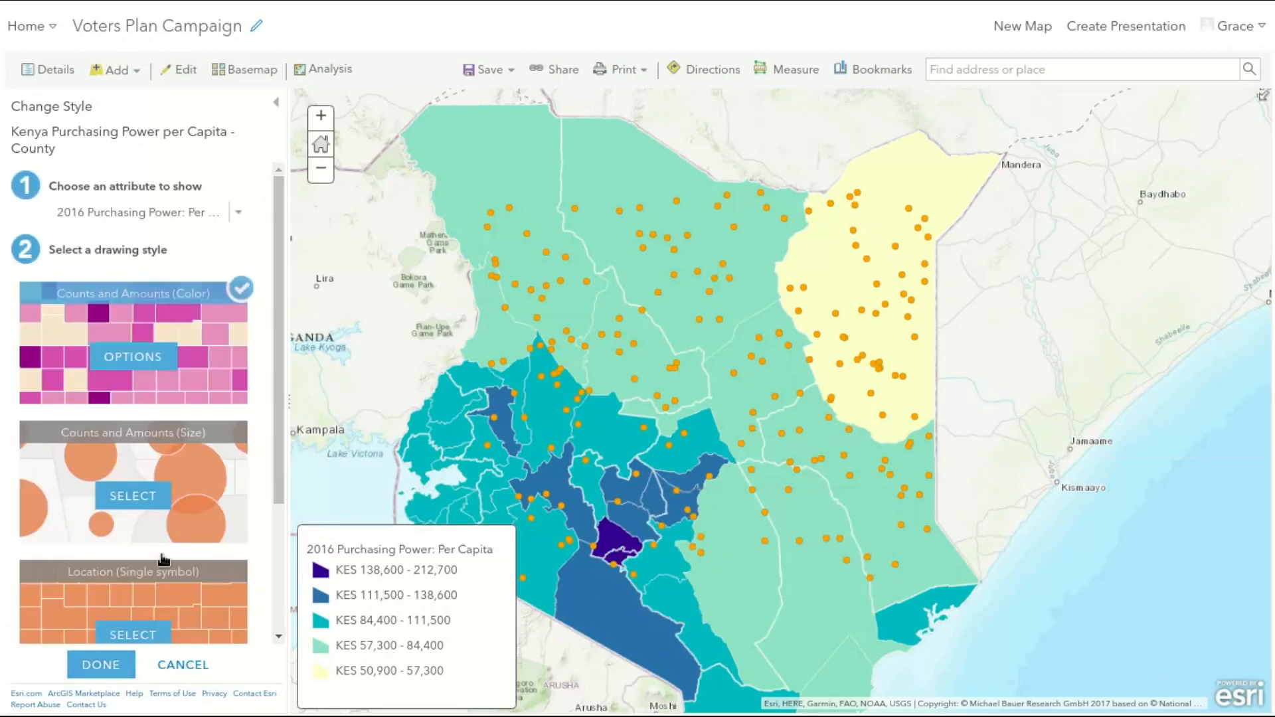
{"action": "left_click", "coordinate": [101, 668]}
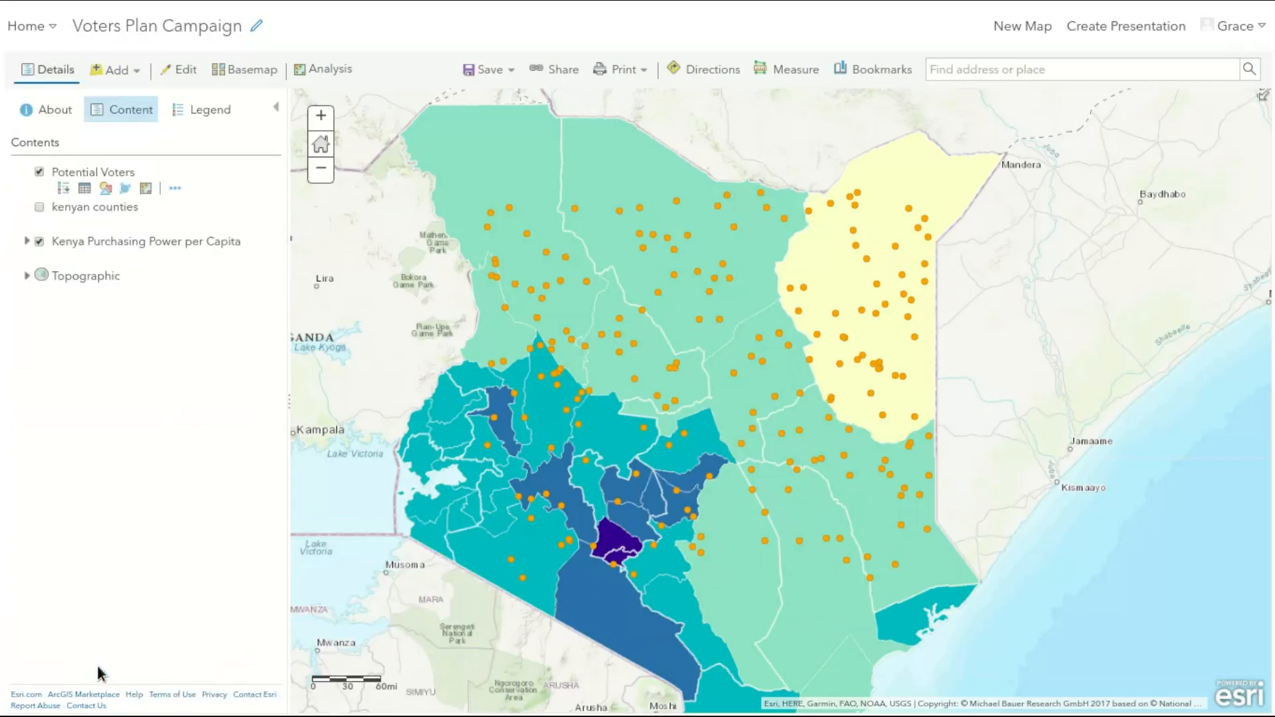
Open the pop-up of a potential voter point in northwestern Kenya to check its fields.
{"action": "left_click", "coordinate": [586, 310]}
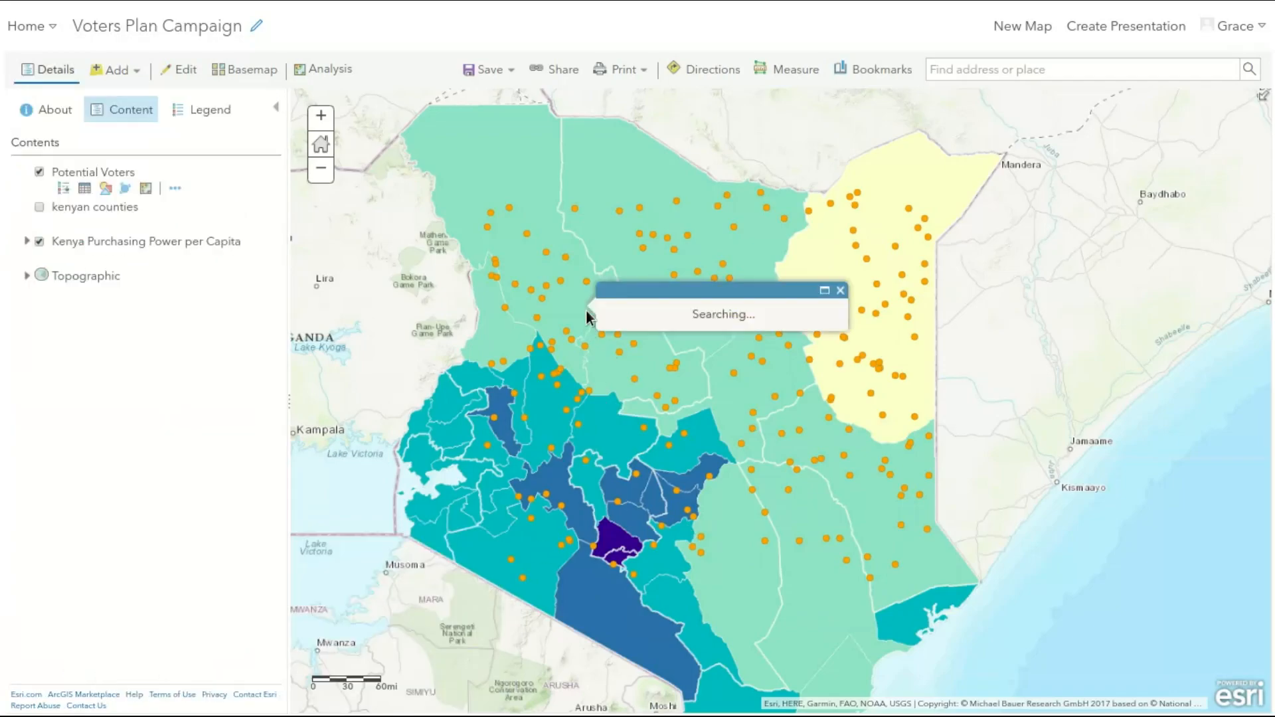
{"action": "left_click", "coordinate": [563, 285]}
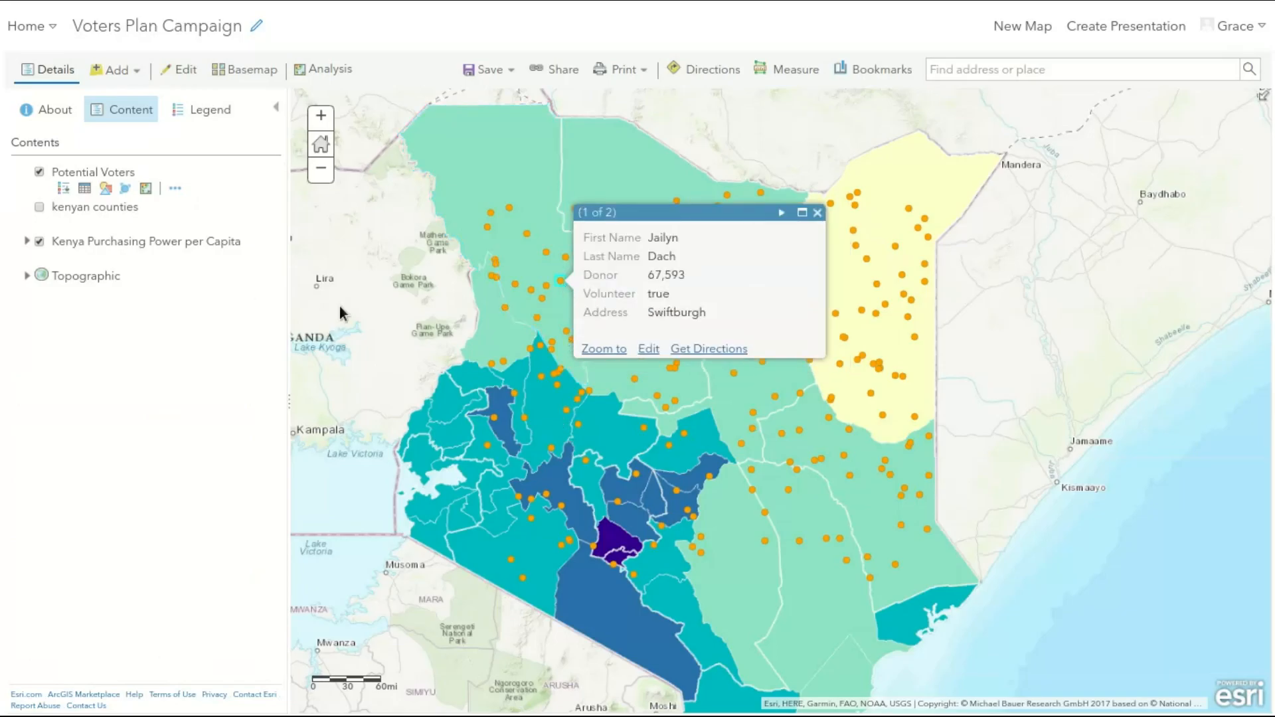
Show the kenyan counties layer instead of the purchasing power layer and open Turkana county's pop-up.
{"action": "left_click", "coordinate": [42, 209]}
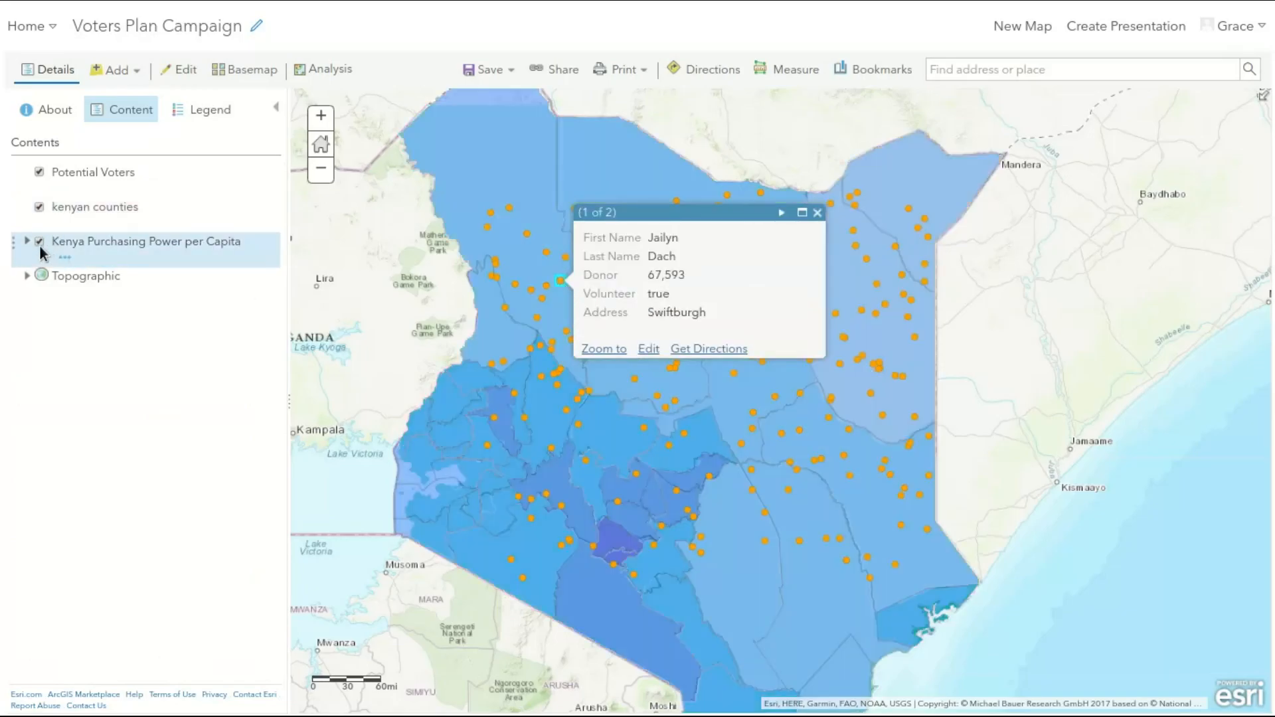
{"action": "left_click", "coordinate": [40, 244]}
{"action": "left_click_drag", "start_coordinate": [578, 438], "coordinate": [584, 469]}
{"action": "left_click", "coordinate": [532, 252]}
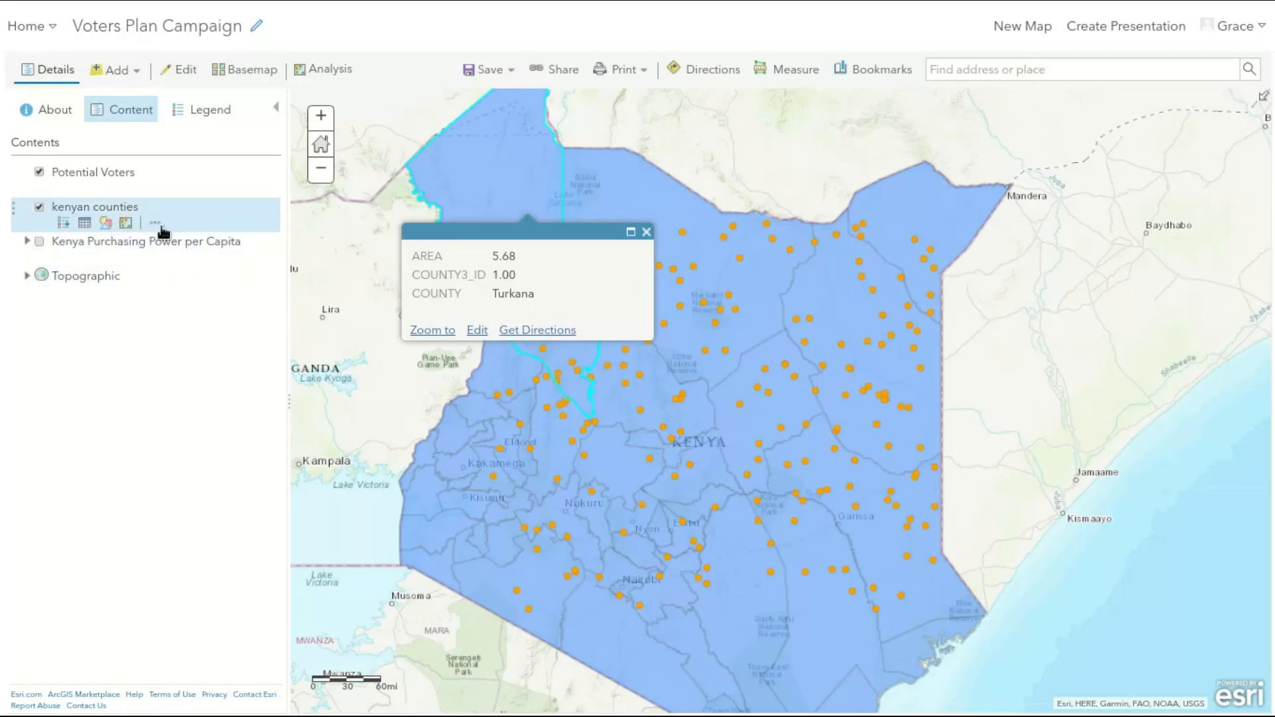
Limit the kenyan counties pop-up to the COUNTY field and turn off editing of OBJECTID, AREA, PERIMETER and COUNTY3_.
{"action": "left_click", "coordinate": [155, 224]}
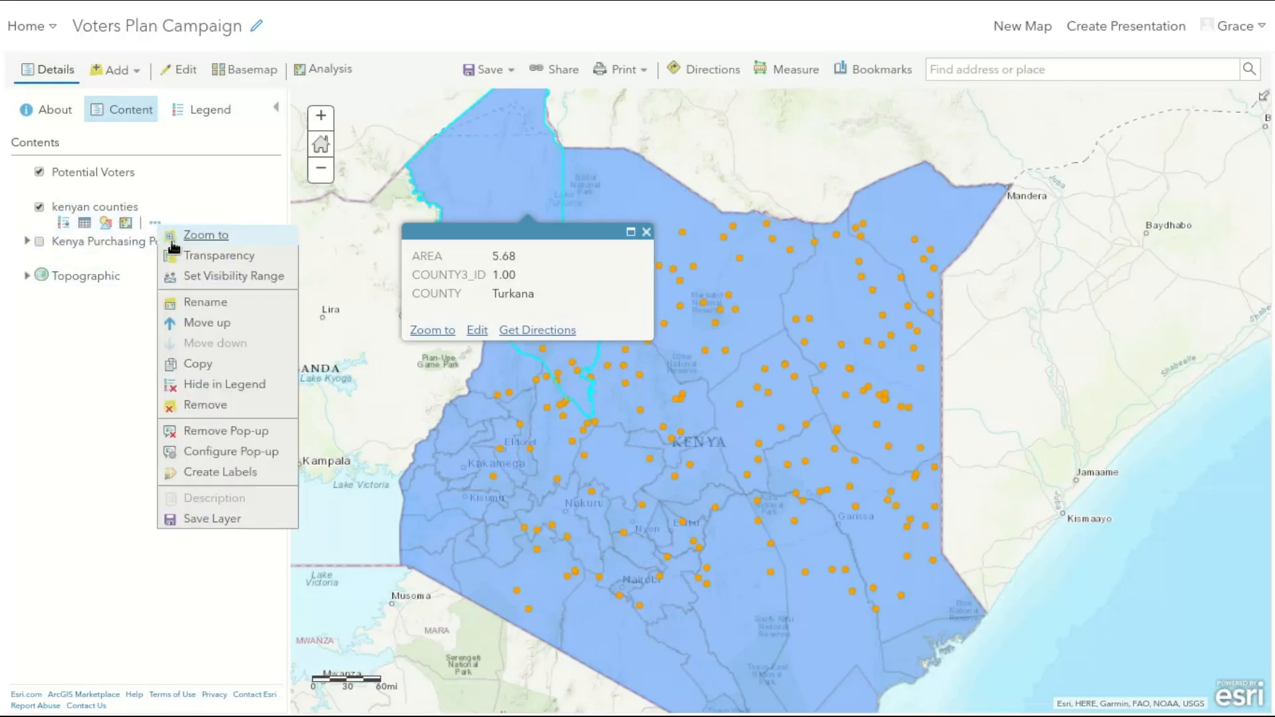
{"action": "left_click", "coordinate": [243, 455]}
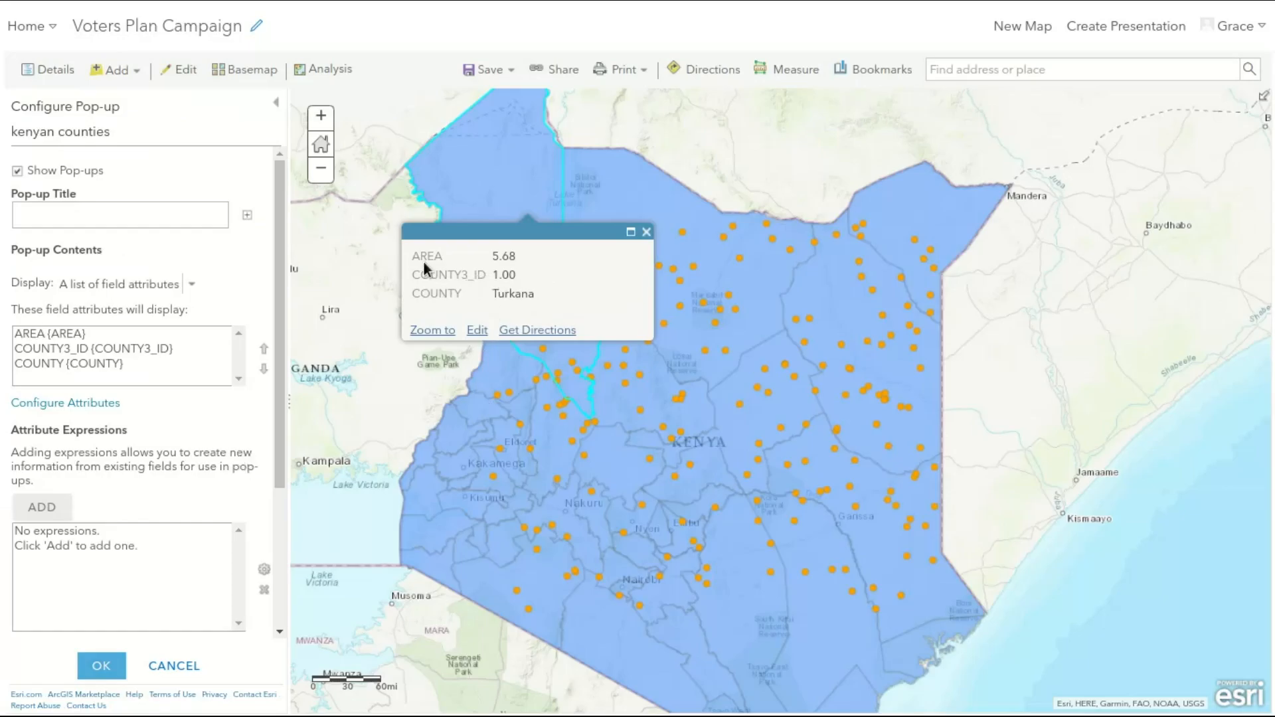
{"action": "left_click", "coordinate": [92, 405]}
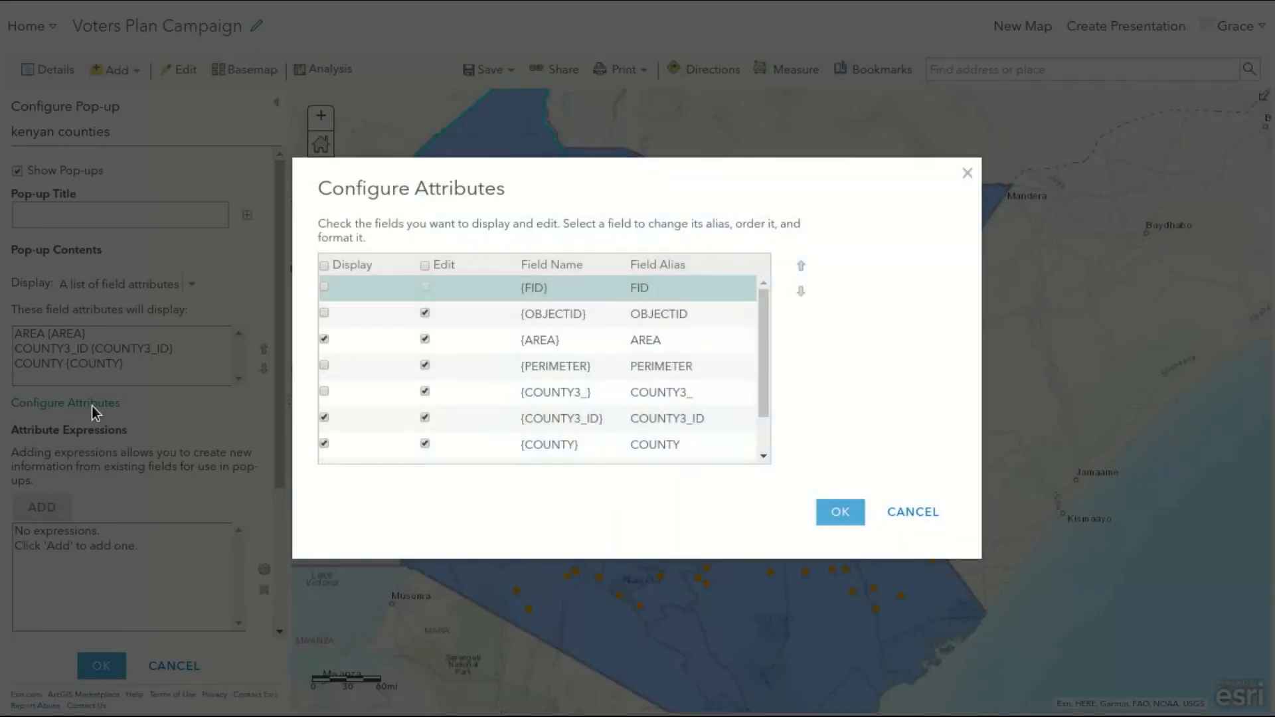
{"action": "left_click", "coordinate": [324, 339]}
{"action": "left_click", "coordinate": [425, 340]}
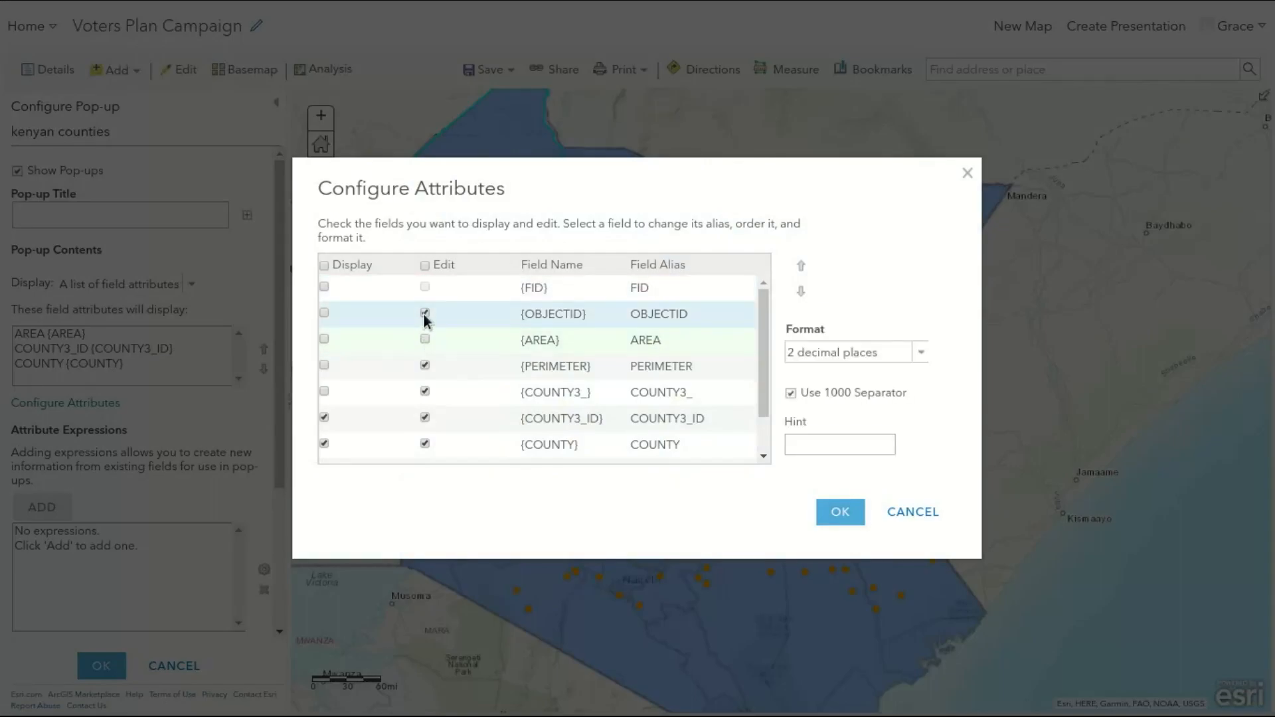
{"action": "left_click", "coordinate": [425, 313]}
{"action": "left_click", "coordinate": [425, 366]}
{"action": "left_click", "coordinate": [425, 392]}
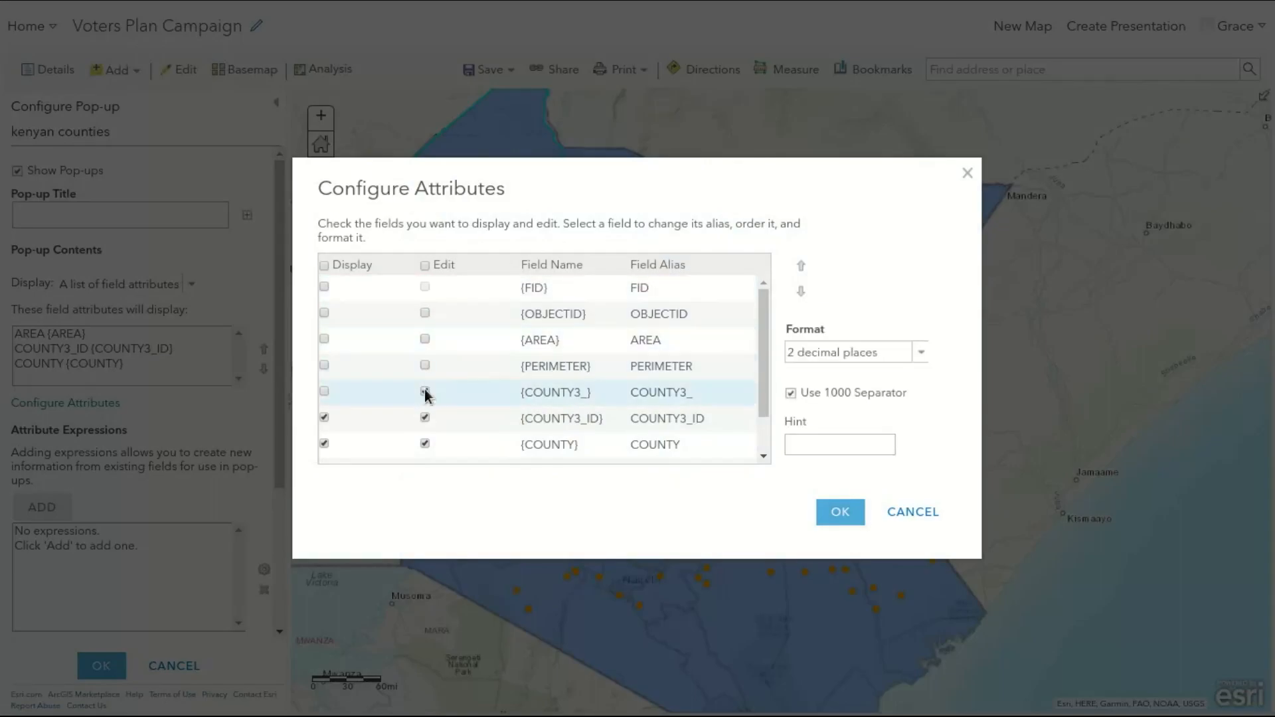
{"action": "left_click", "coordinate": [425, 417]}
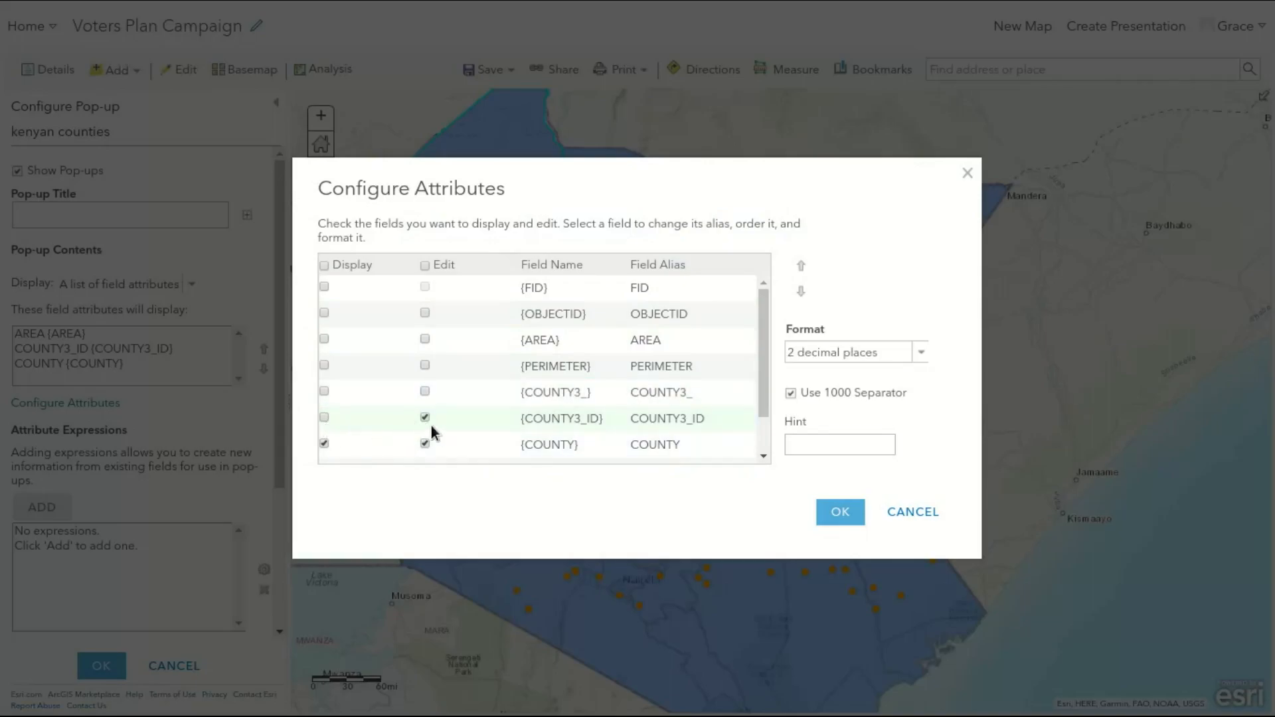
{"action": "left_click", "coordinate": [841, 512]}
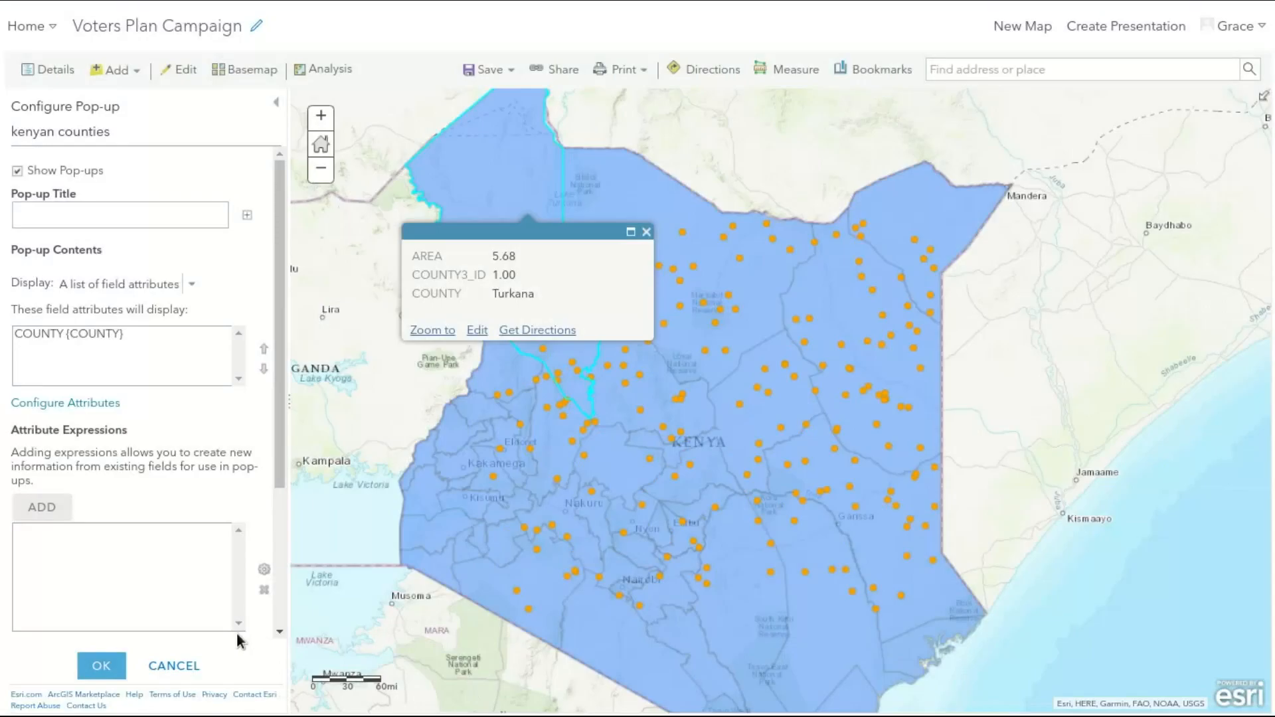
{"action": "left_click", "coordinate": [102, 669]}
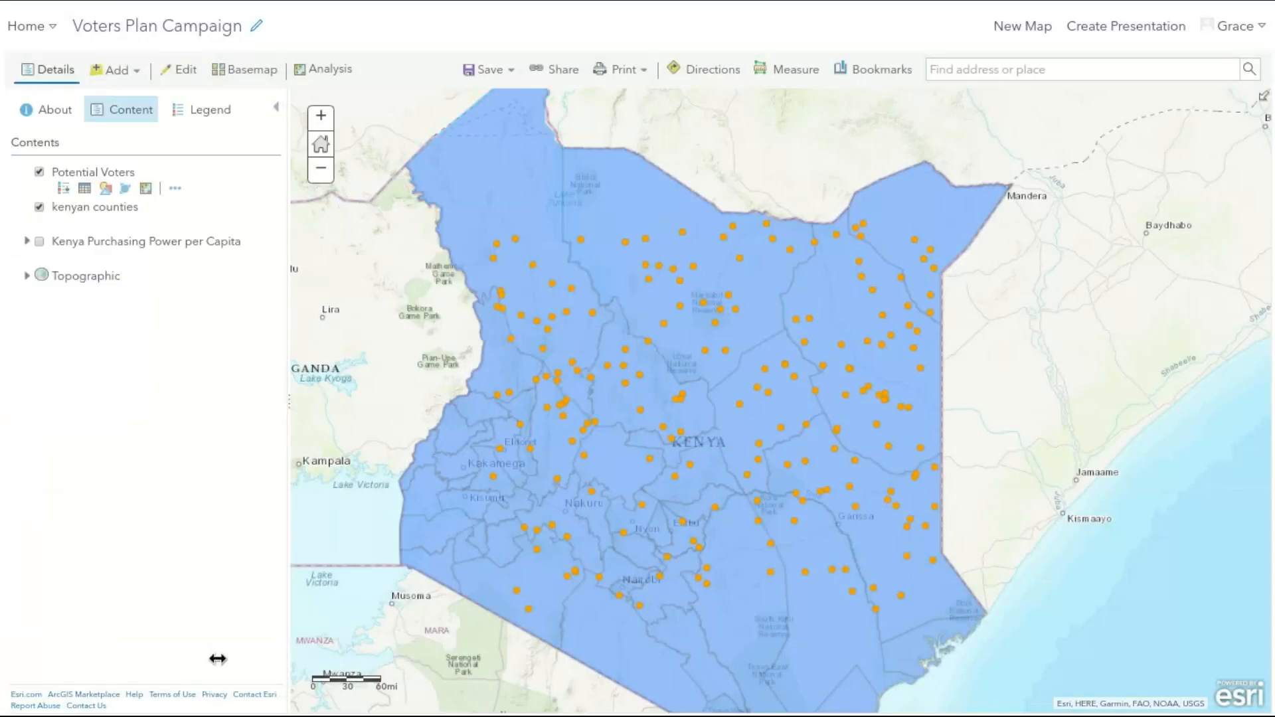
Hide the Potential Voters layer and show the Kenya Purchasing Power per Capita layer.
{"action": "left_click", "coordinate": [40, 172]}
{"action": "left_click", "coordinate": [40, 242]}
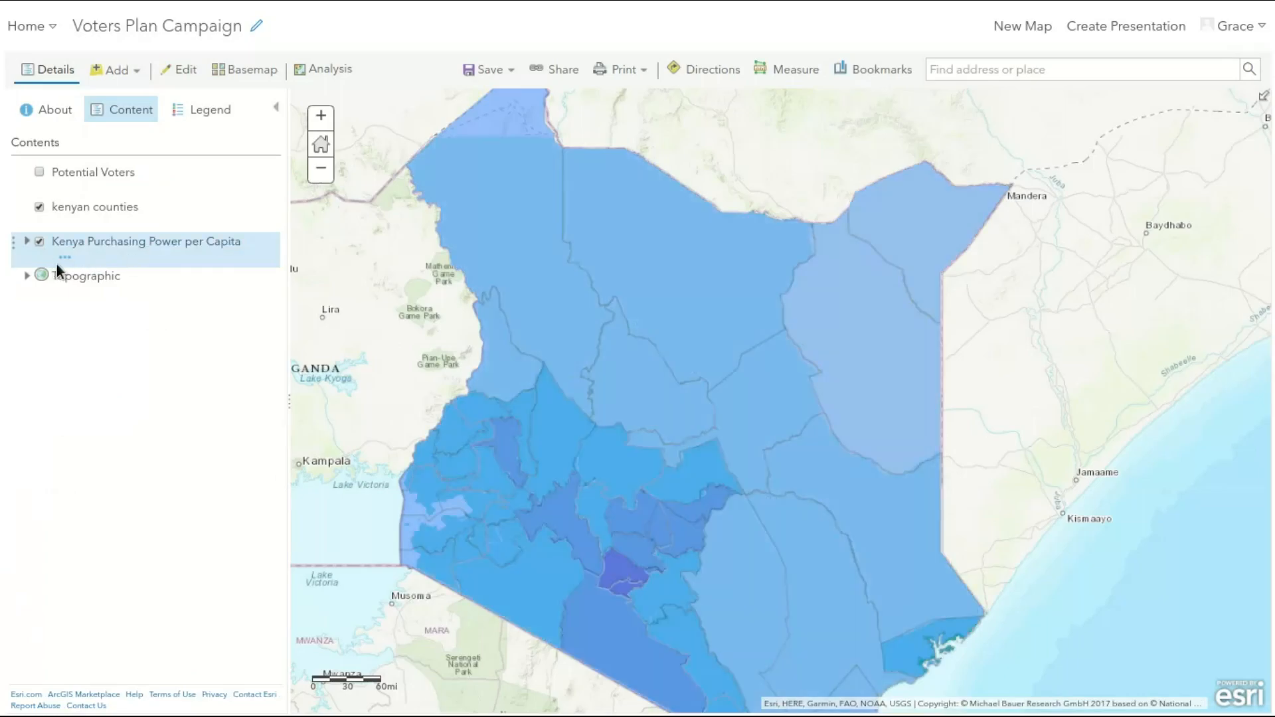
Open Marsabit county's pop-up and compare its kenyan counties entry with its purchasing power entry.
{"action": "left_click", "coordinate": [675, 281]}
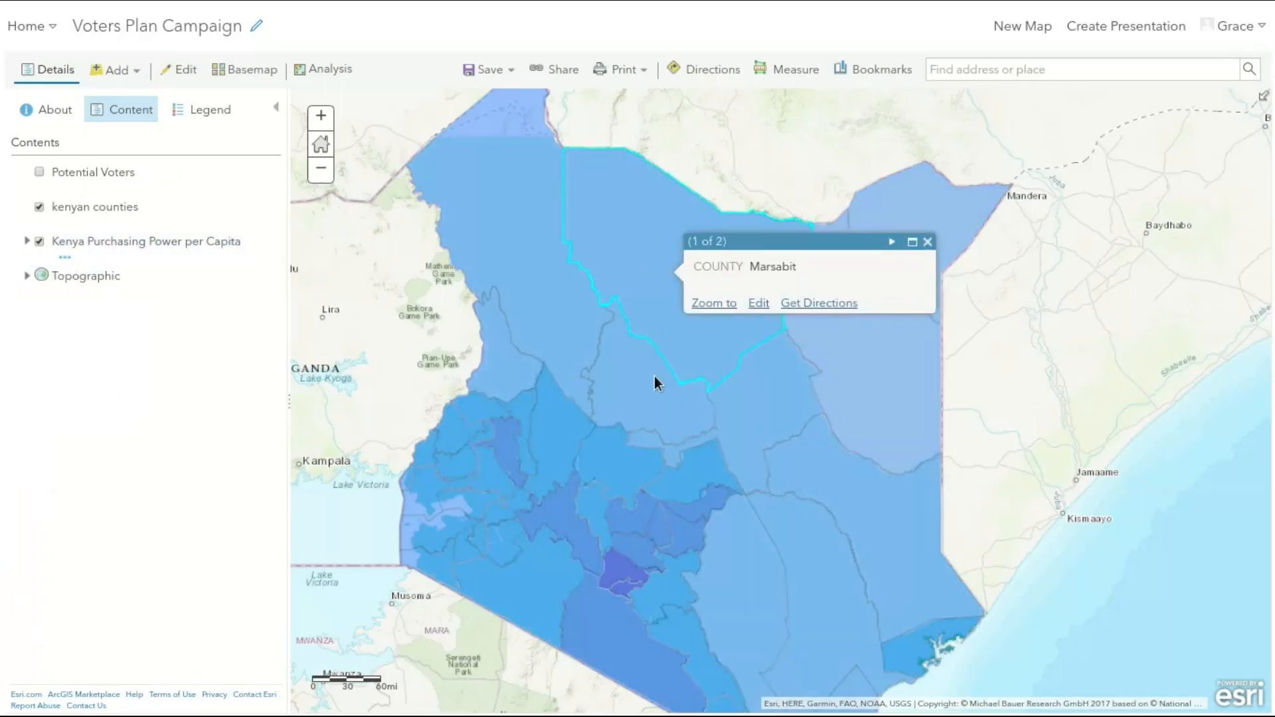
{"action": "left_click", "coordinate": [65, 257]}
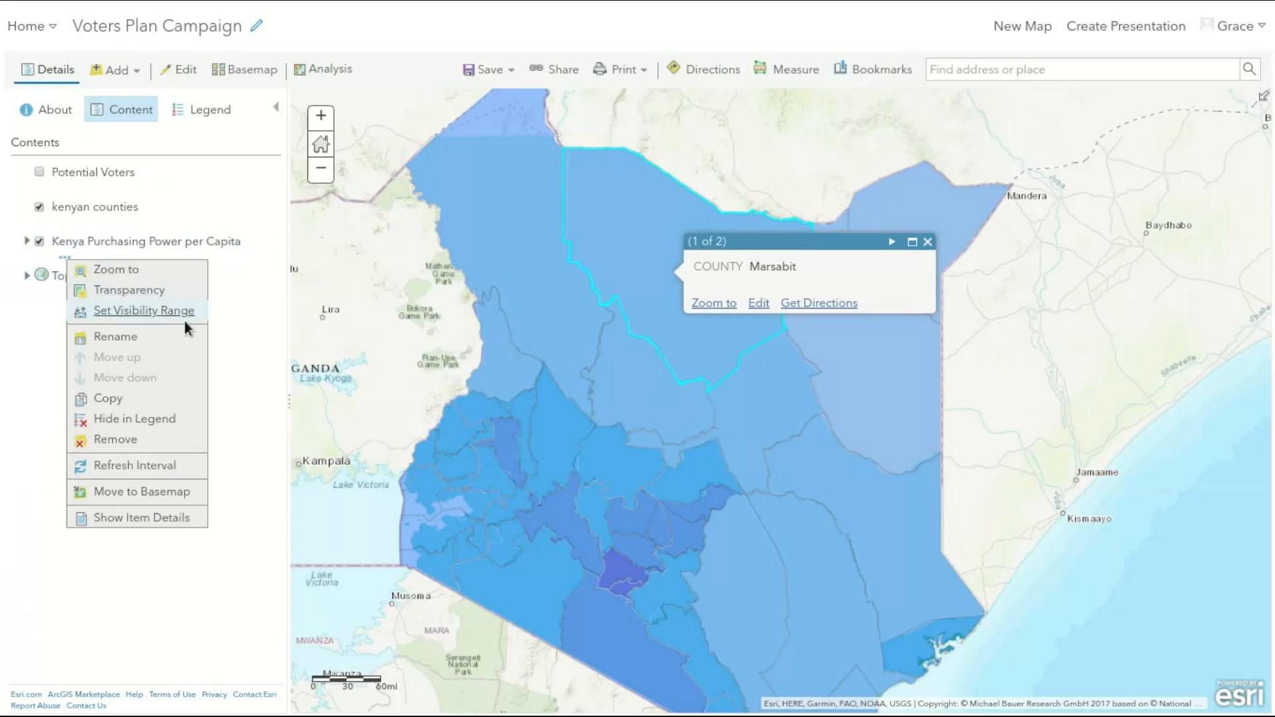
{"action": "left_click", "coordinate": [893, 242]}
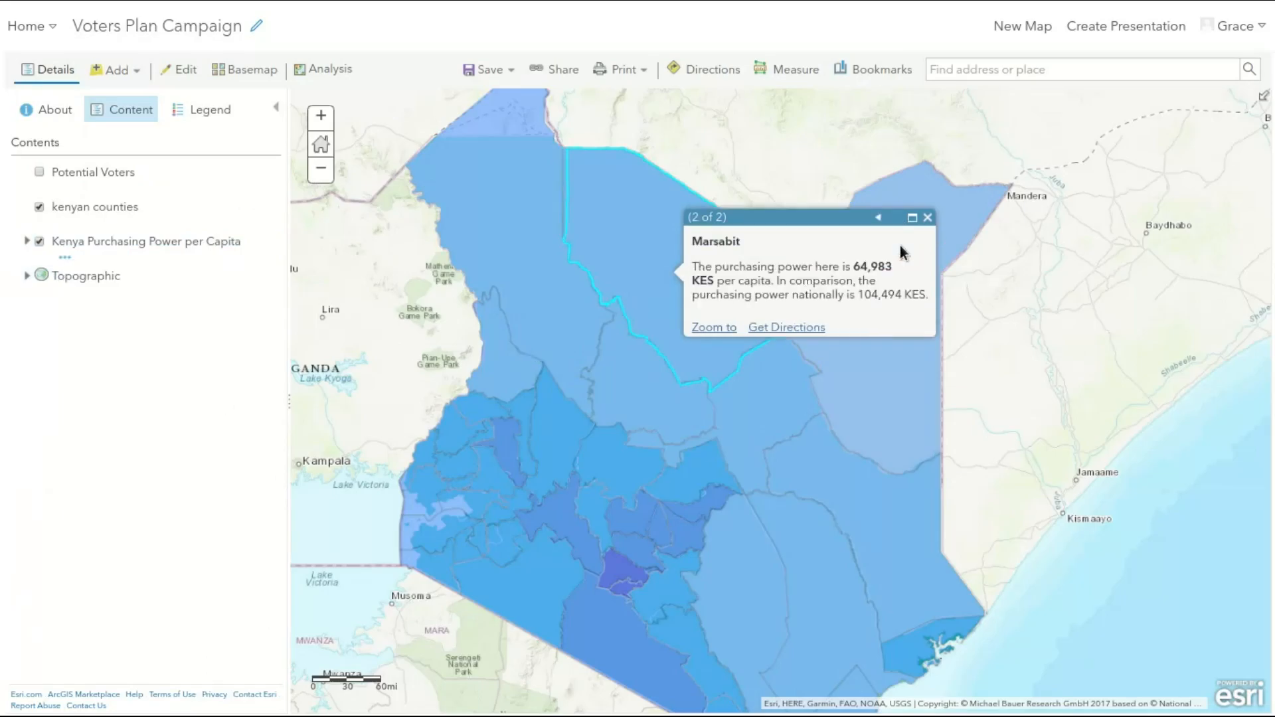
{"action": "left_click", "coordinate": [879, 219]}
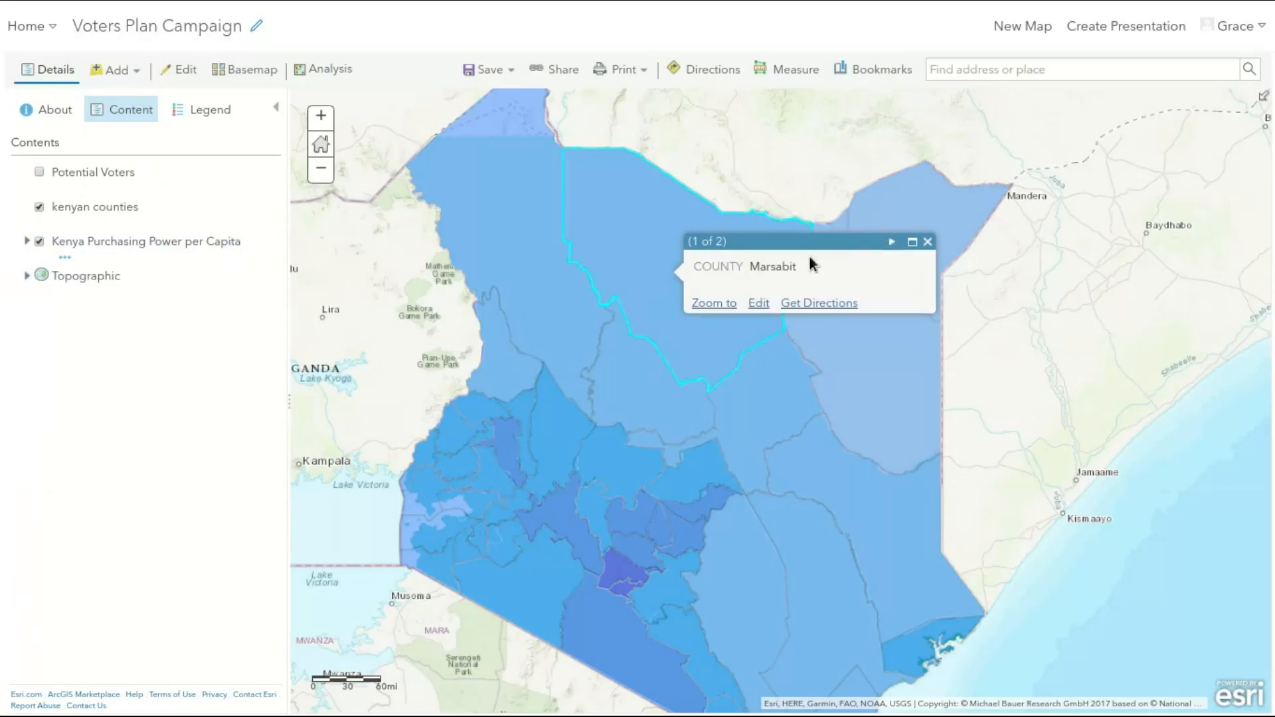
Expand the Kenya Purchasing Power per Capita layer and open the pop-up configuration of its County sublayer.
{"action": "left_click", "coordinate": [59, 260]}
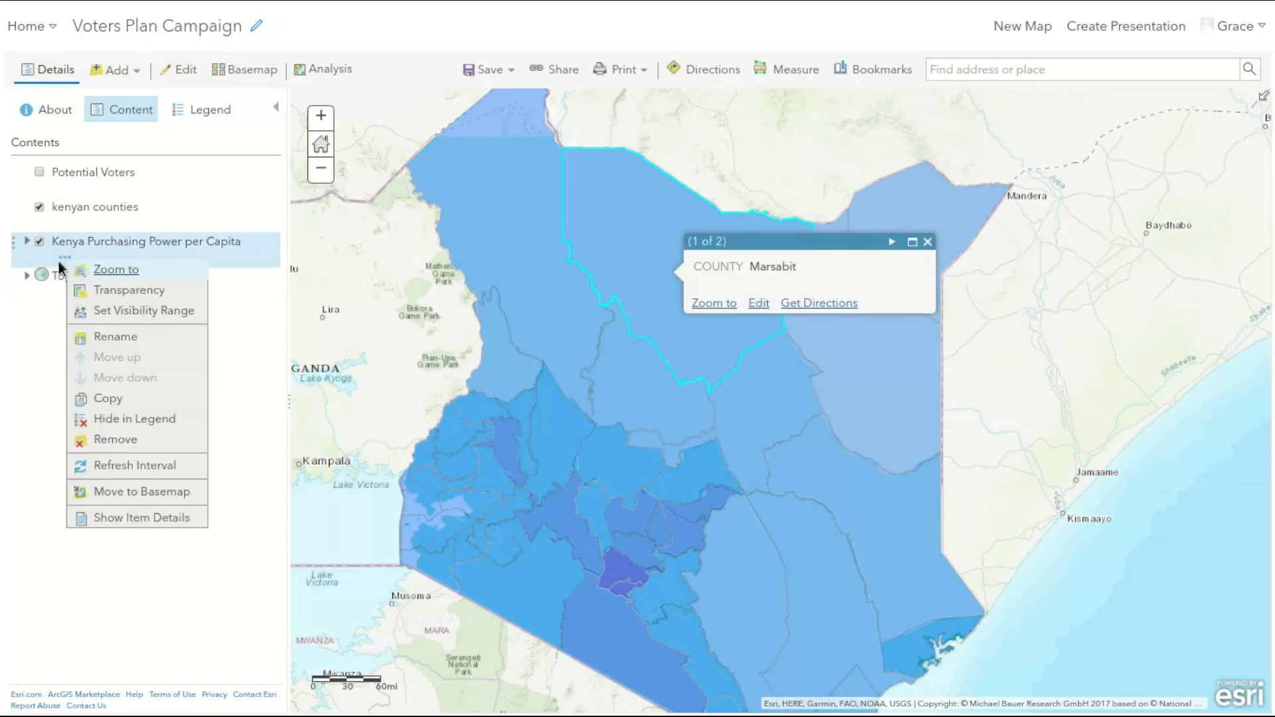
{"action": "left_click", "coordinate": [27, 242]}
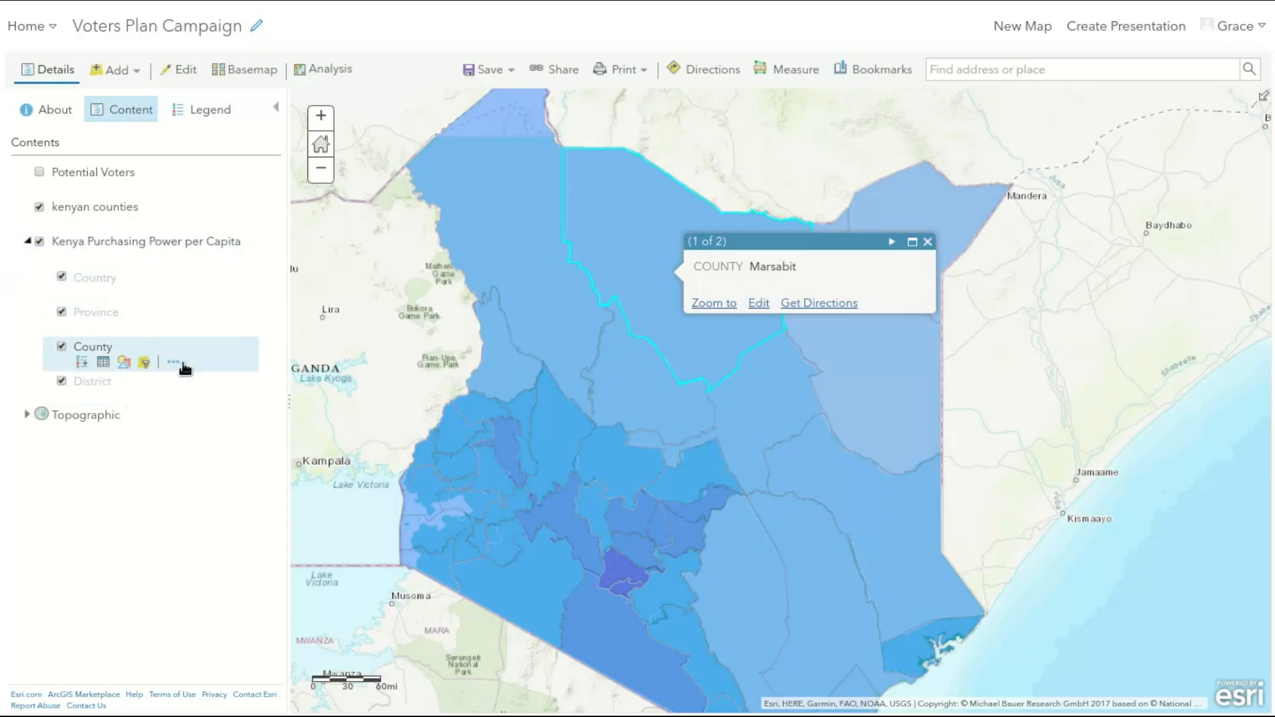
{"action": "left_click", "coordinate": [173, 363]}
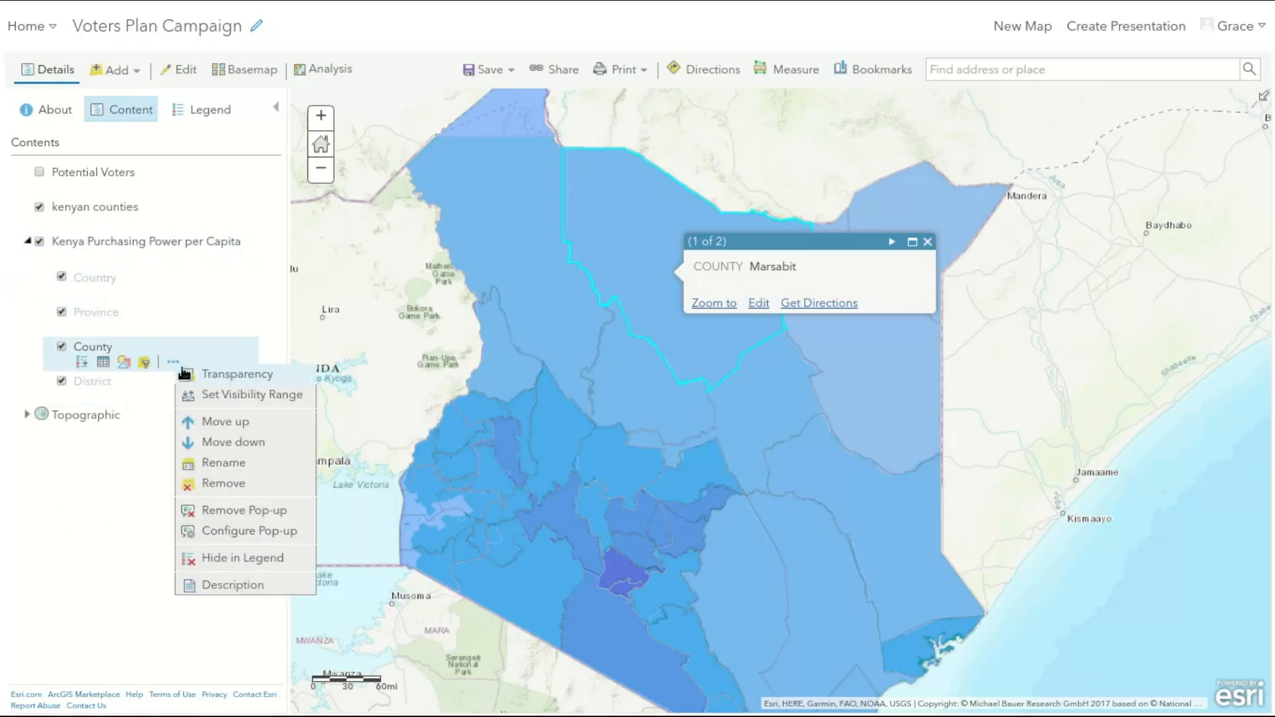
{"action": "left_click", "coordinate": [277, 535]}
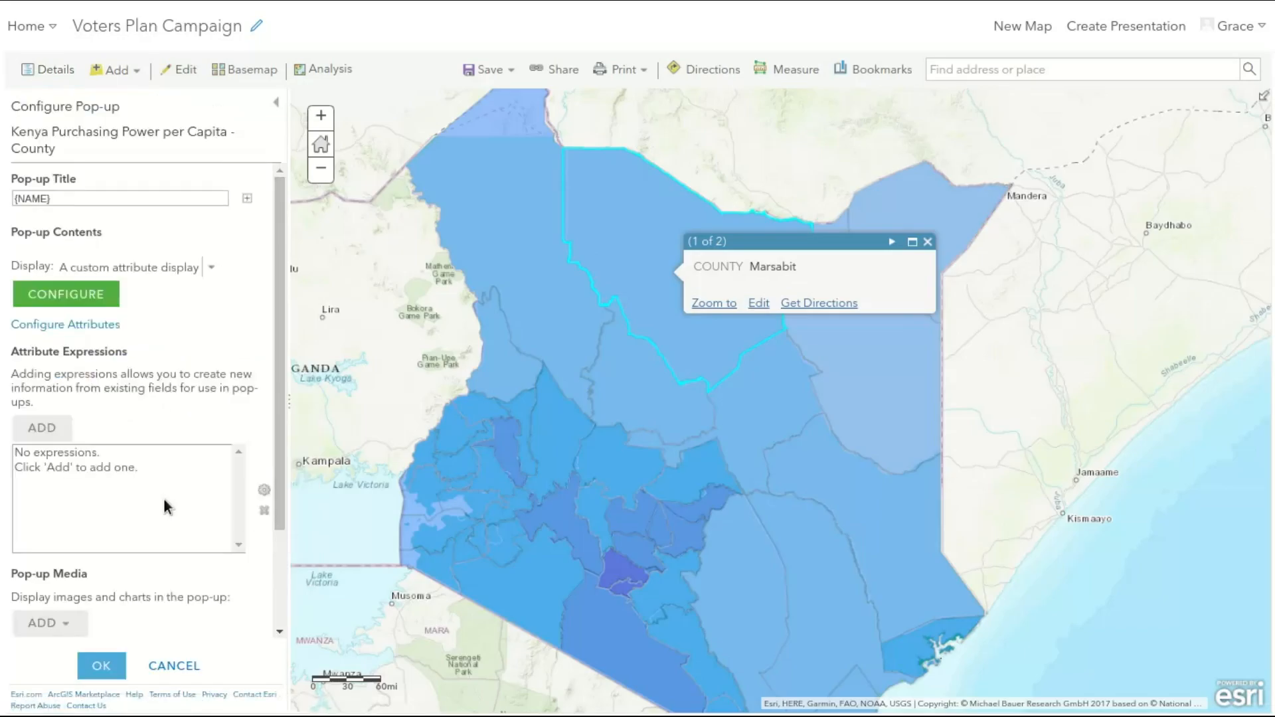
{"action": "scroll", "coordinate": [158, 500], "scroll_direction": "down", "scroll_amount": 2}
{"action": "scroll", "coordinate": [158, 500], "scroll_direction": "up", "scroll_amount": 2}
Review the attribute fields selected for display in the County pop-up, leaving the selection as it is.
{"action": "left_click", "coordinate": [89, 325]}
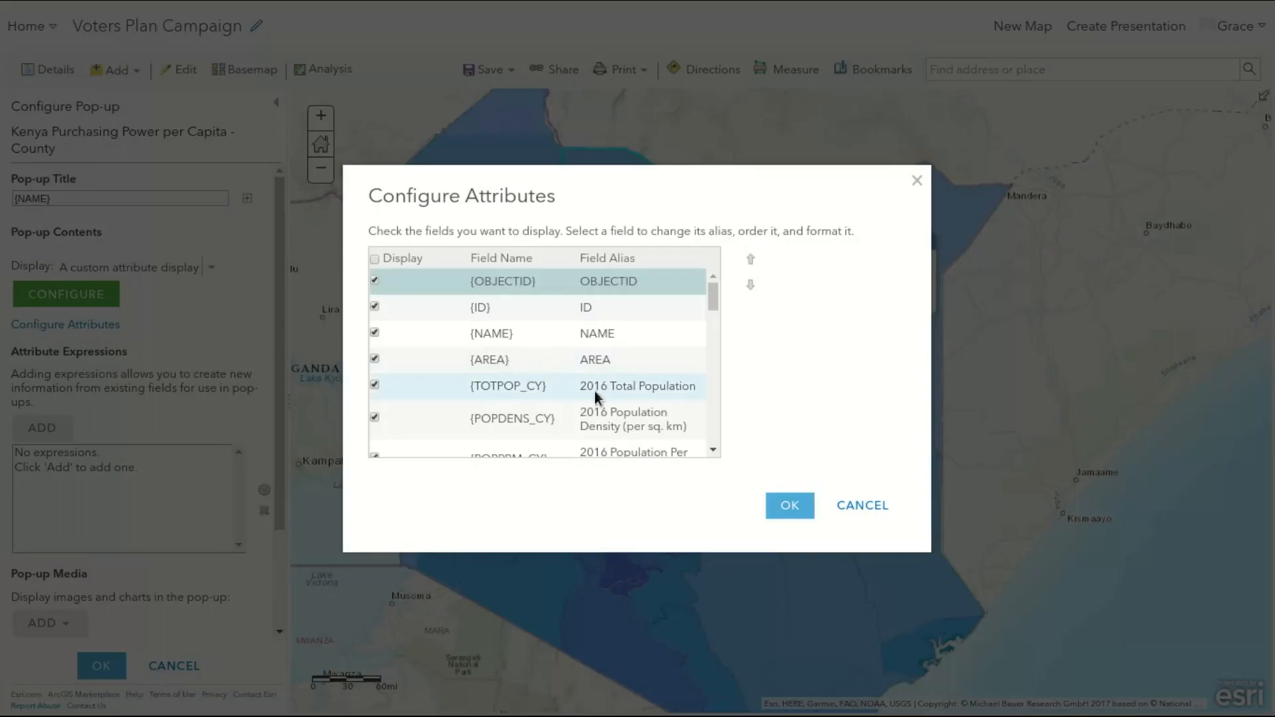
{"action": "scroll", "coordinate": [591, 396], "scroll_direction": "down", "scroll_amount": 3}
{"action": "scroll", "coordinate": [591, 393], "scroll_direction": "down", "scroll_amount": 12}
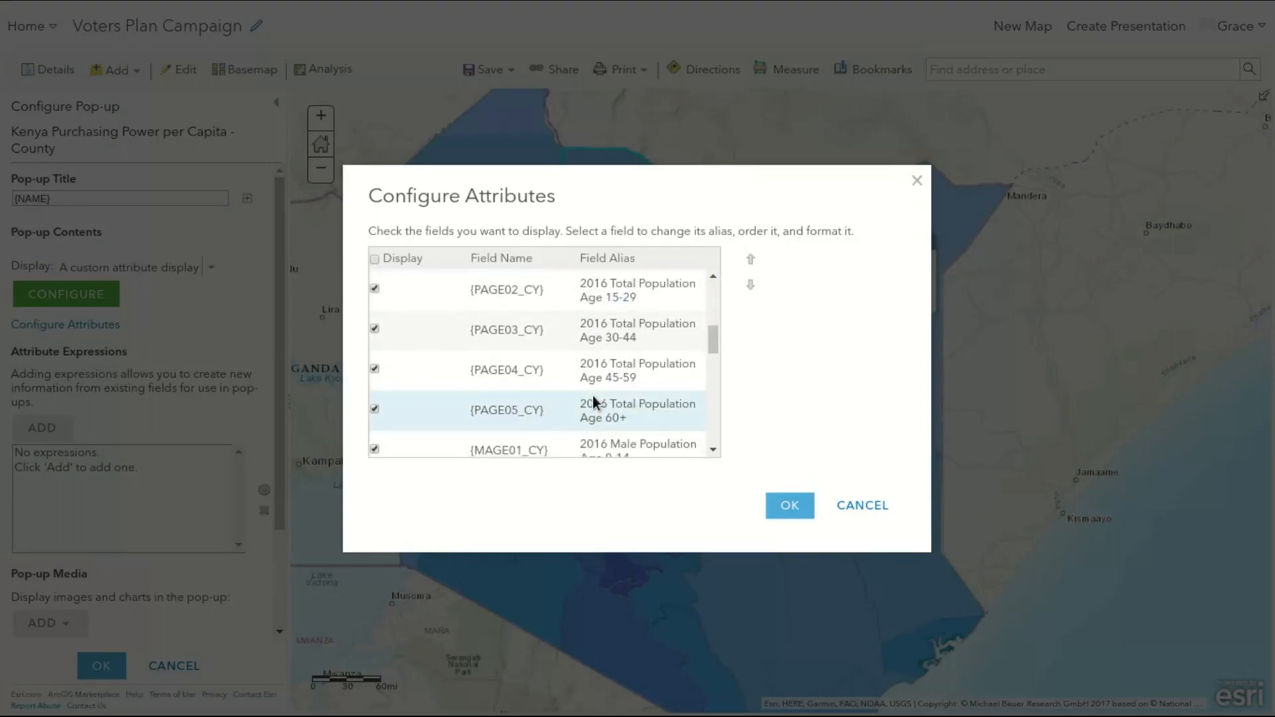
{"action": "scroll", "coordinate": [592, 397], "scroll_direction": "down", "scroll_amount": 3}
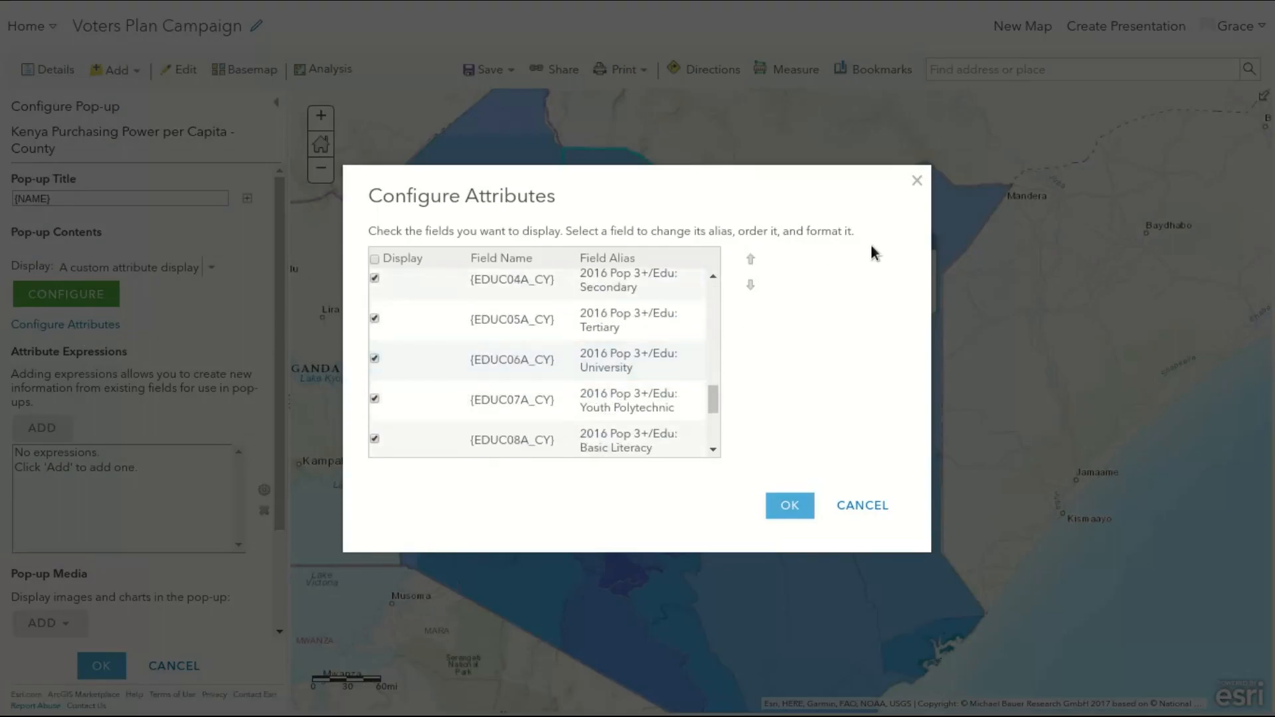
{"action": "left_click", "coordinate": [917, 180]}
Start adding a bar chart to the pop-up media of the County sublayer.
{"action": "scroll", "coordinate": [93, 565], "scroll_direction": "down", "scroll_amount": 3}
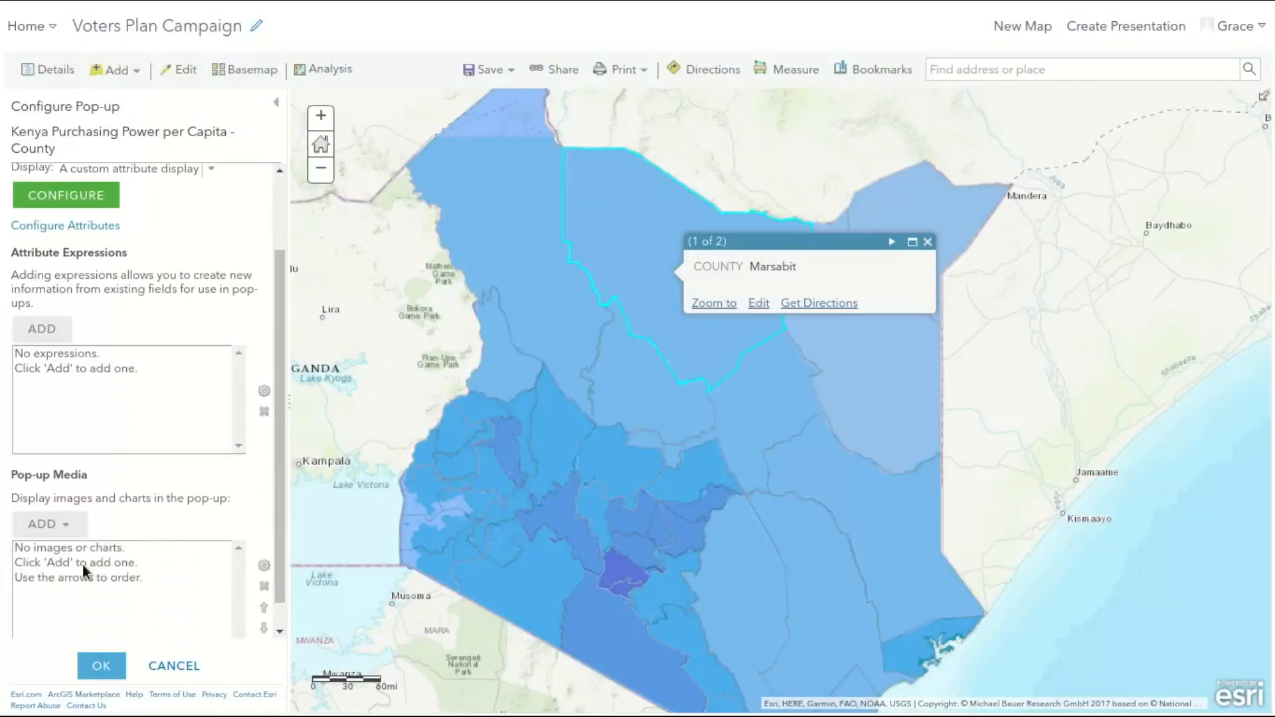
{"action": "scroll", "coordinate": [83, 545], "scroll_direction": "down", "scroll_amount": 1}
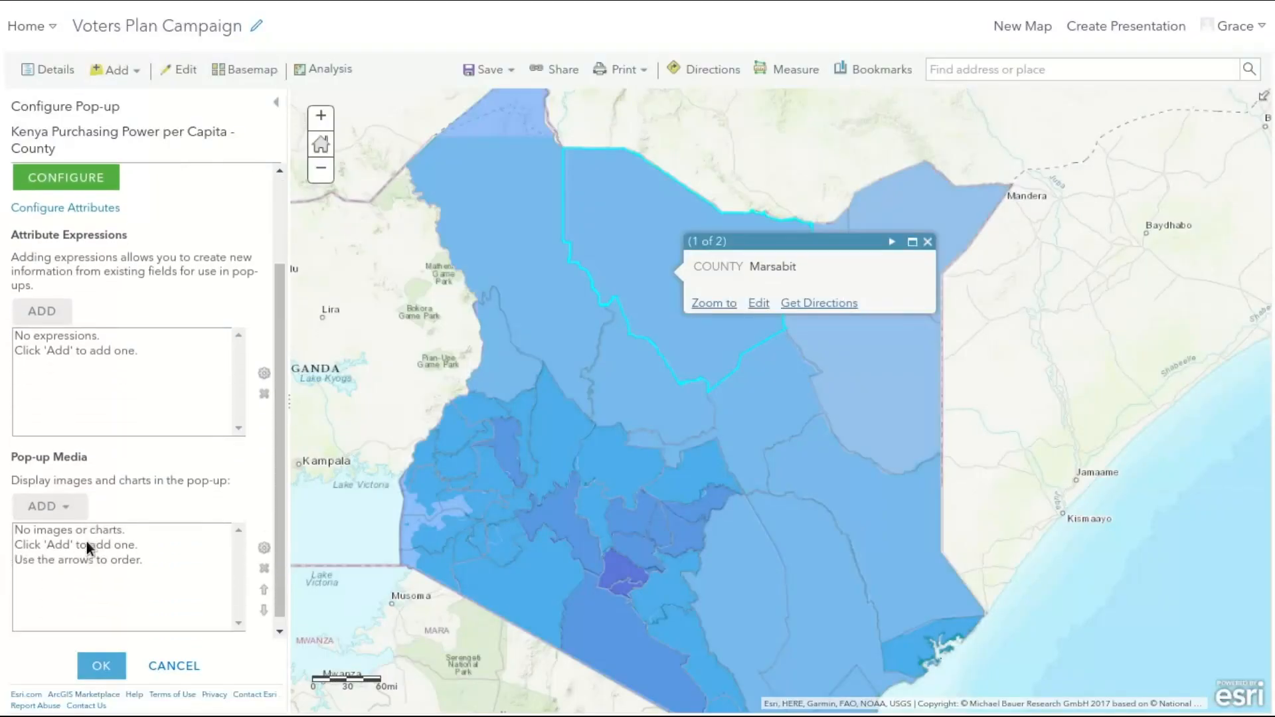
{"action": "left_click", "coordinate": [76, 508]}
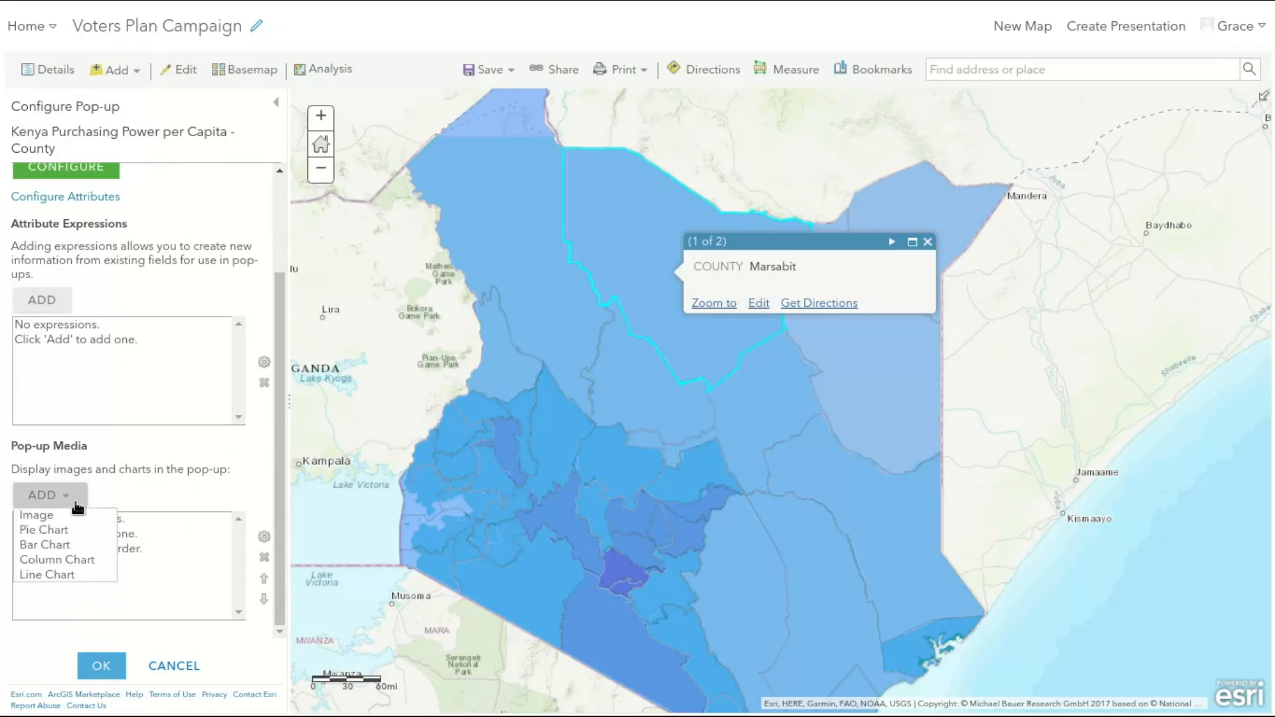
{"action": "left_click", "coordinate": [72, 547]}
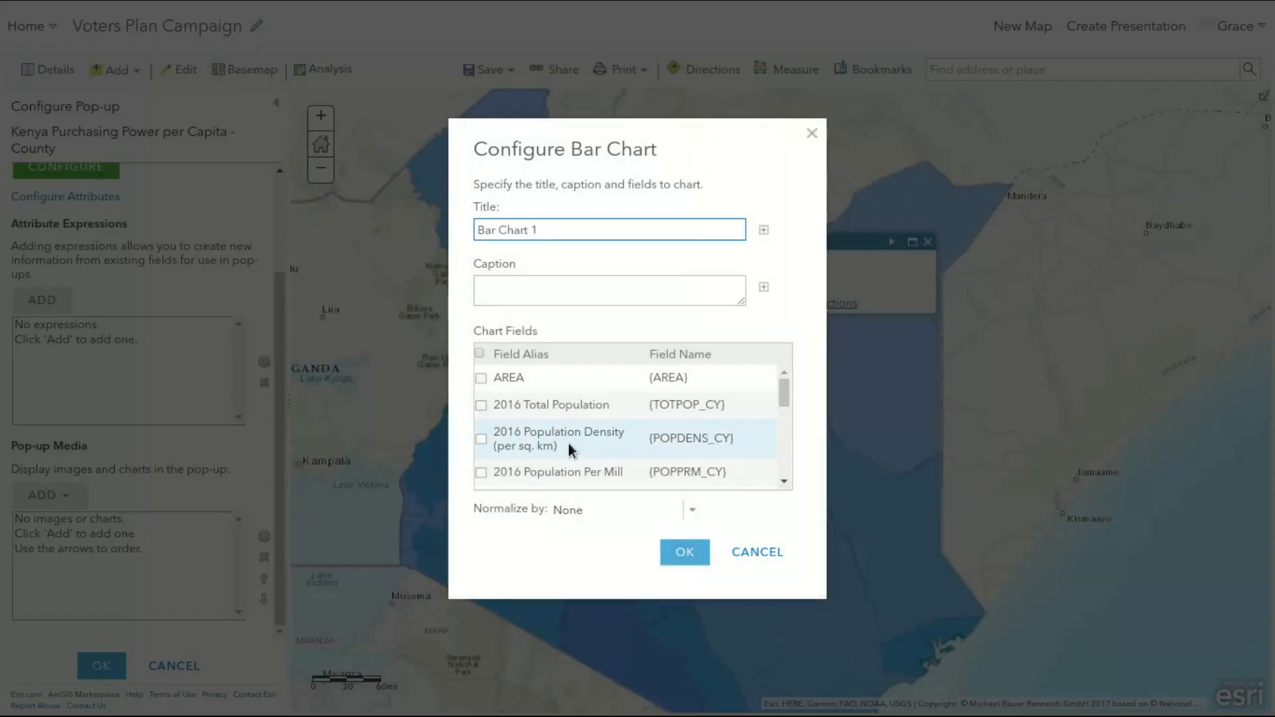
Examine the fields available for the bar chart, including the population, age group, education and purchasing power fields.
{"action": "scroll", "coordinate": [577, 437], "scroll_direction": "down", "scroll_amount": 1}
{"action": "scroll", "coordinate": [577, 437], "scroll_direction": "up", "scroll_amount": 1}
{"action": "scroll", "coordinate": [576, 437], "scroll_direction": "down", "scroll_amount": 3}
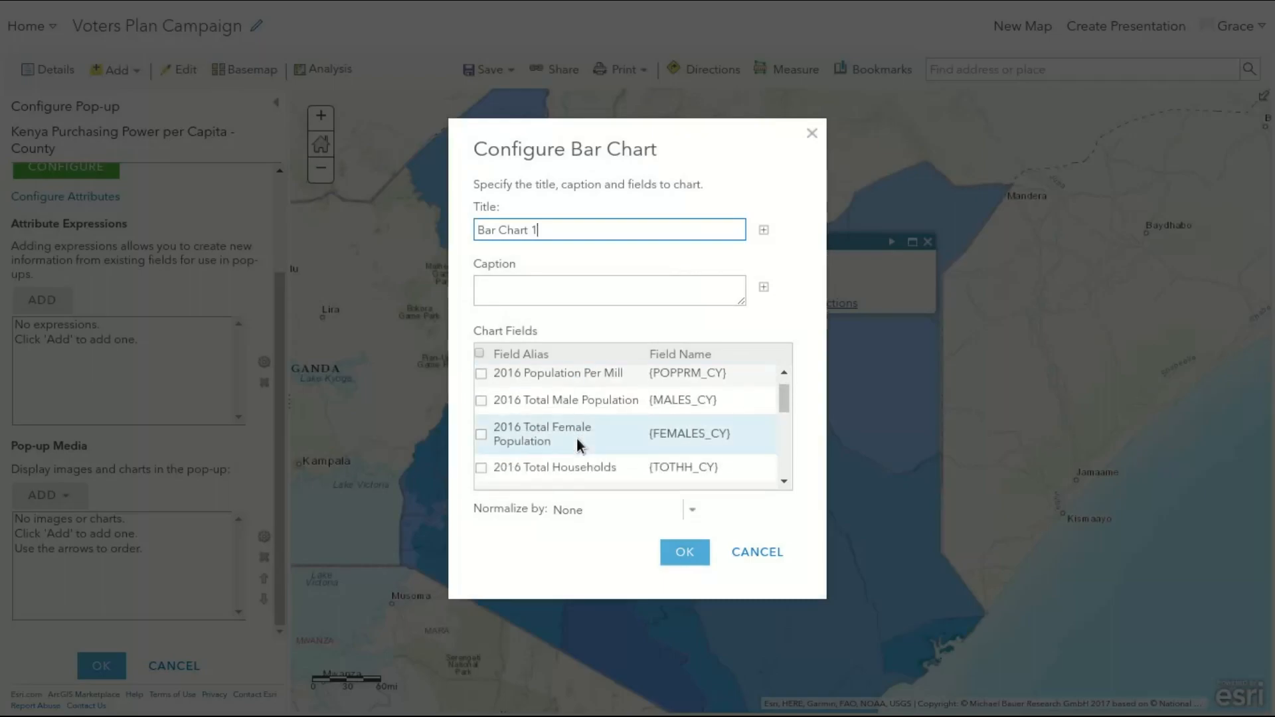
{"action": "scroll", "coordinate": [530, 433], "scroll_direction": "up", "scroll_amount": 1}
{"action": "scroll", "coordinate": [535, 431], "scroll_direction": "down", "scroll_amount": 4}
{"action": "scroll", "coordinate": [536, 432], "scroll_direction": "down", "scroll_amount": 10}
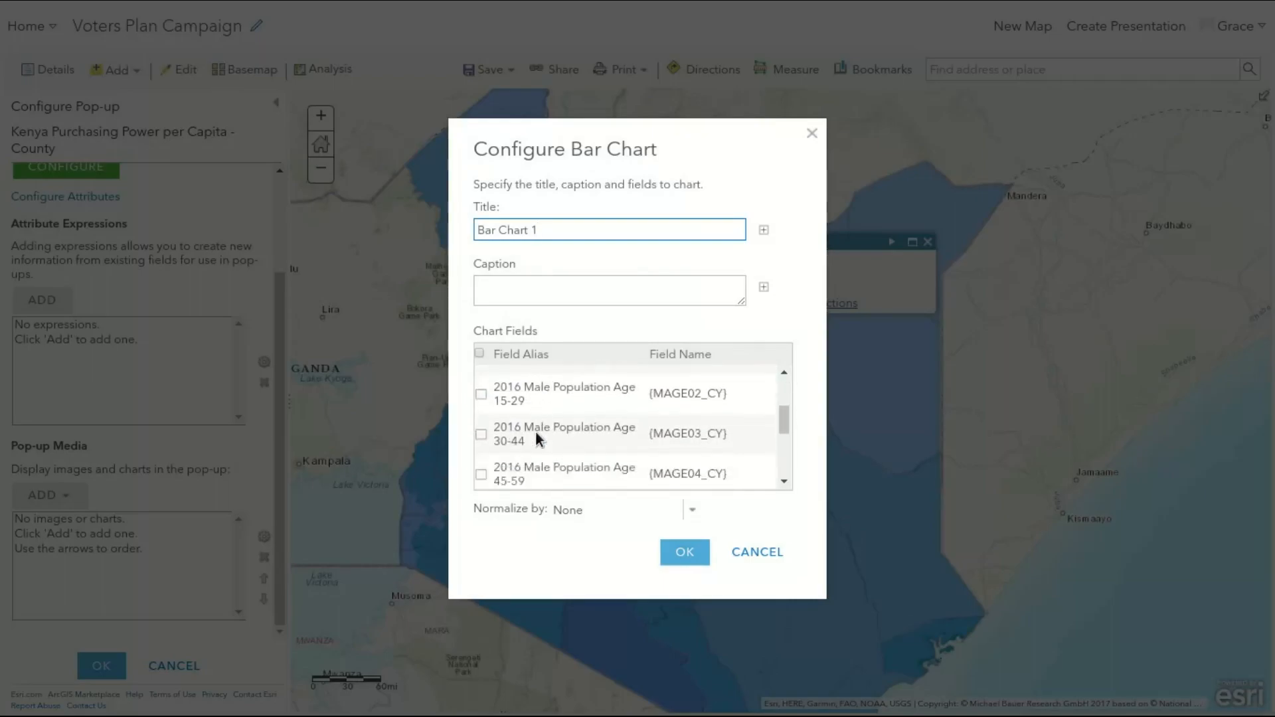
{"action": "scroll", "coordinate": [535, 431], "scroll_direction": "down", "scroll_amount": 10}
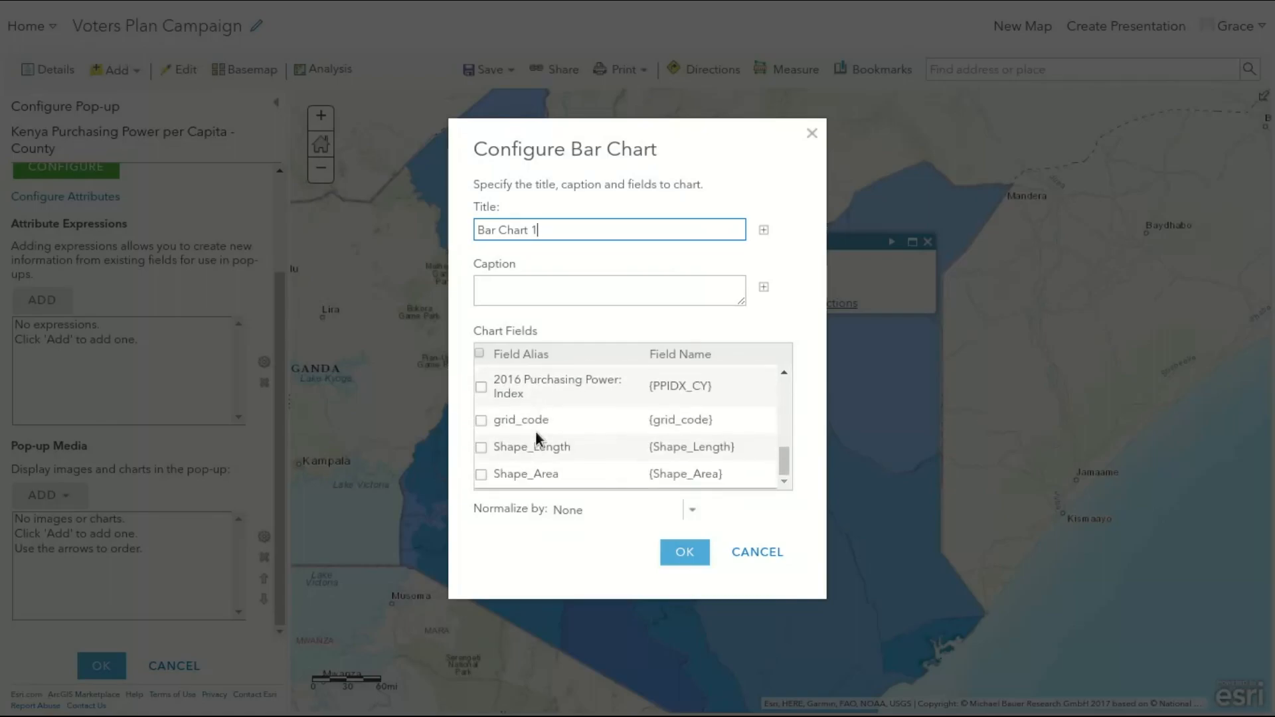
{"action": "scroll", "coordinate": [535, 432], "scroll_direction": "up", "scroll_amount": 3}
{"action": "scroll", "coordinate": [535, 432], "scroll_direction": "up", "scroll_amount": 8}
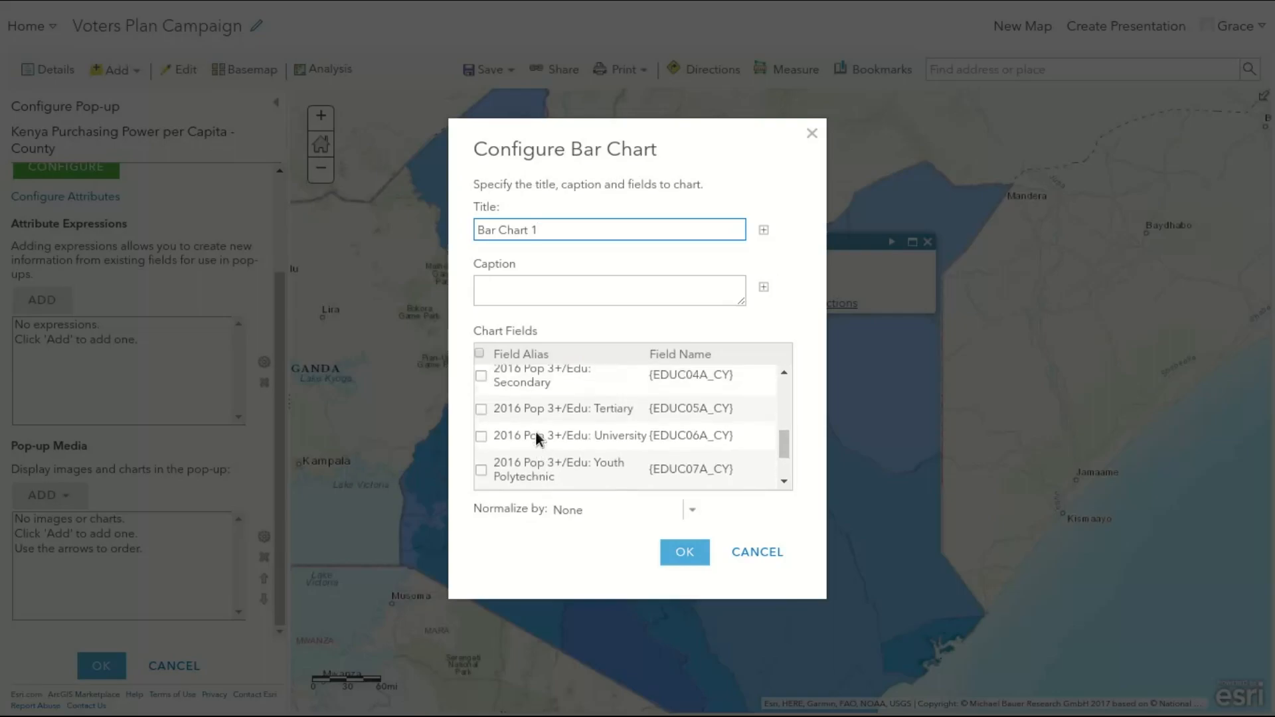
{"action": "scroll", "coordinate": [536, 438], "scroll_direction": "up", "scroll_amount": 8}
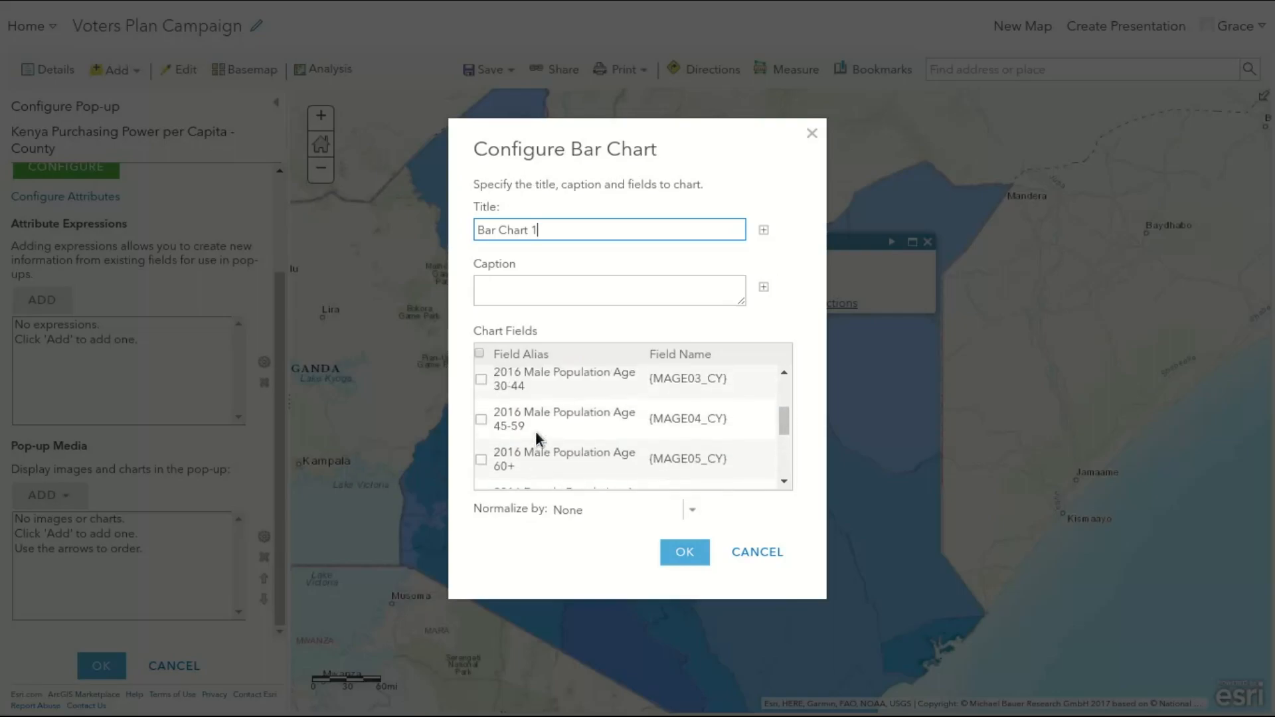
{"action": "scroll", "coordinate": [535, 431], "scroll_direction": "up", "scroll_amount": 3}
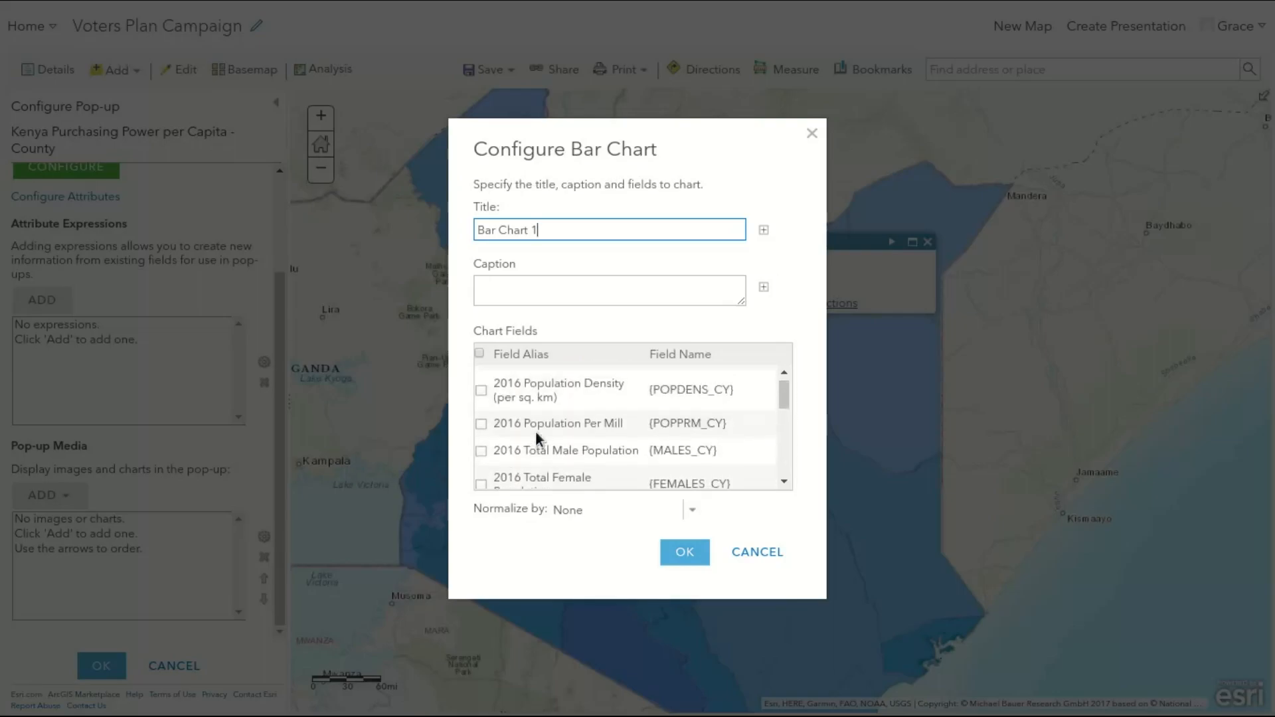
{"action": "scroll", "coordinate": [535, 430], "scroll_direction": "down", "scroll_amount": 1}
{"action": "scroll", "coordinate": [536, 431], "scroll_direction": "up", "scroll_amount": 3}
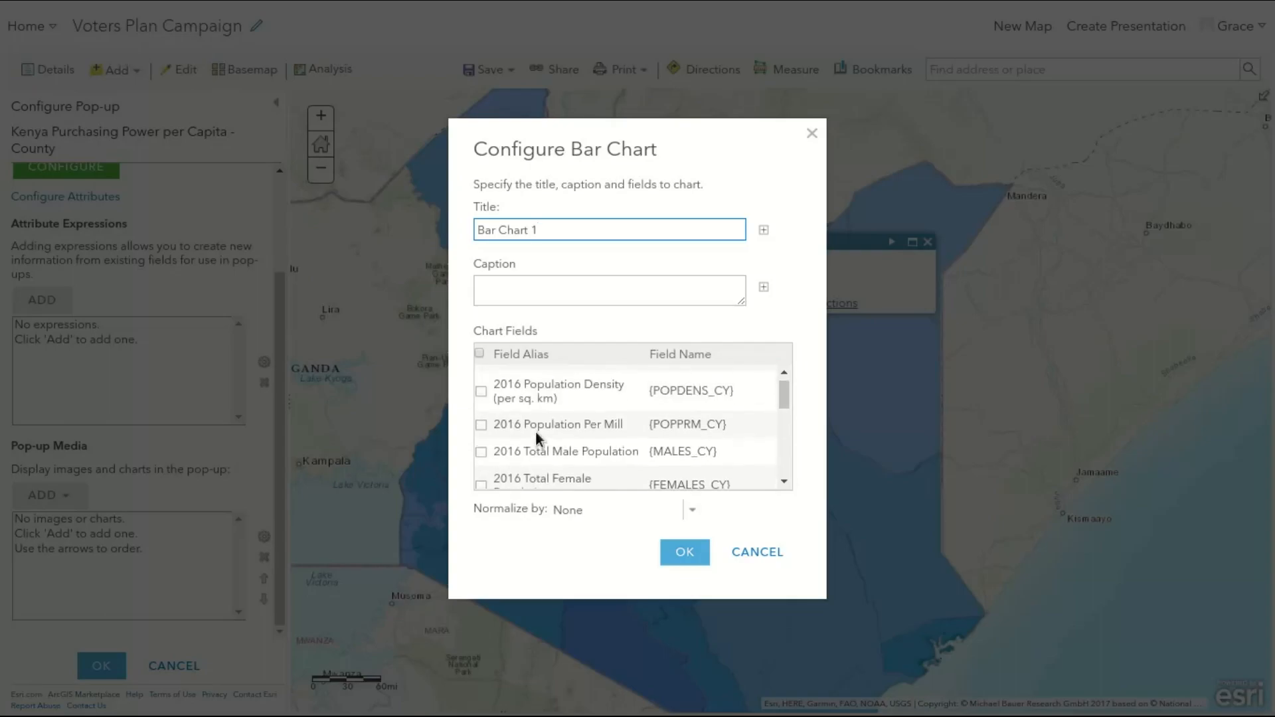
{"action": "scroll", "coordinate": [536, 432], "scroll_direction": "down", "scroll_amount": 2}
{"action": "scroll", "coordinate": [536, 432], "scroll_direction": "down", "scroll_amount": 1}
{"action": "scroll", "coordinate": [536, 431], "scroll_direction": "up", "scroll_amount": 3}
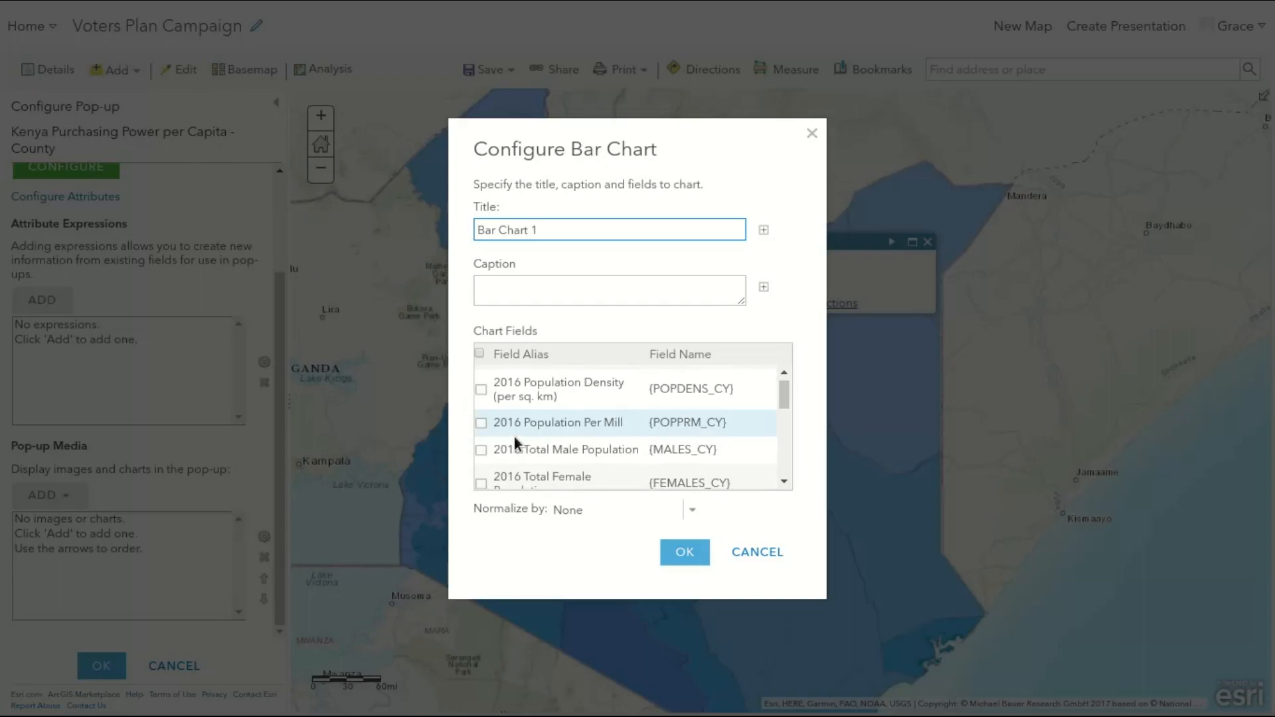
{"action": "scroll", "coordinate": [516, 436], "scroll_direction": "down", "scroll_amount": 2}
{"action": "scroll", "coordinate": [517, 439], "scroll_direction": "up", "scroll_amount": 3}
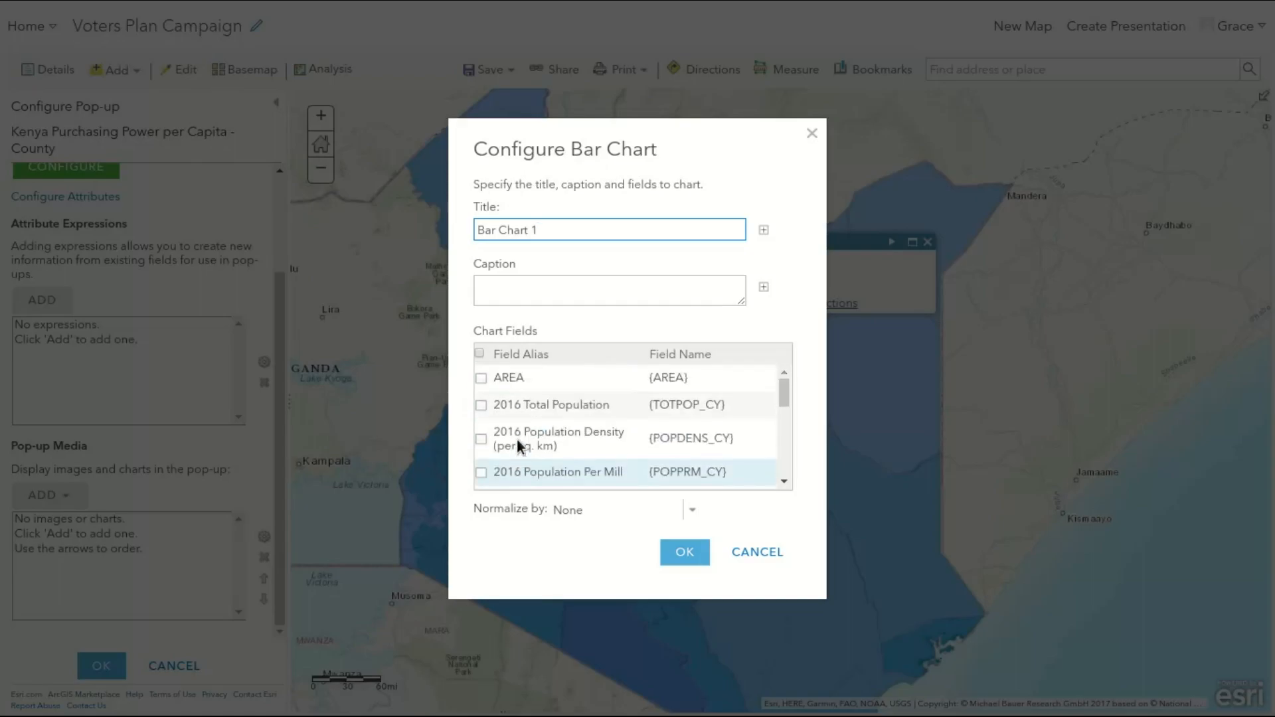
Include the 2016 Total Population fields for ages 15-29, 30-44, 45-59 and 60+ in the bar chart and accept it.
{"action": "scroll", "coordinate": [517, 440], "scroll_direction": "down", "scroll_amount": 6}
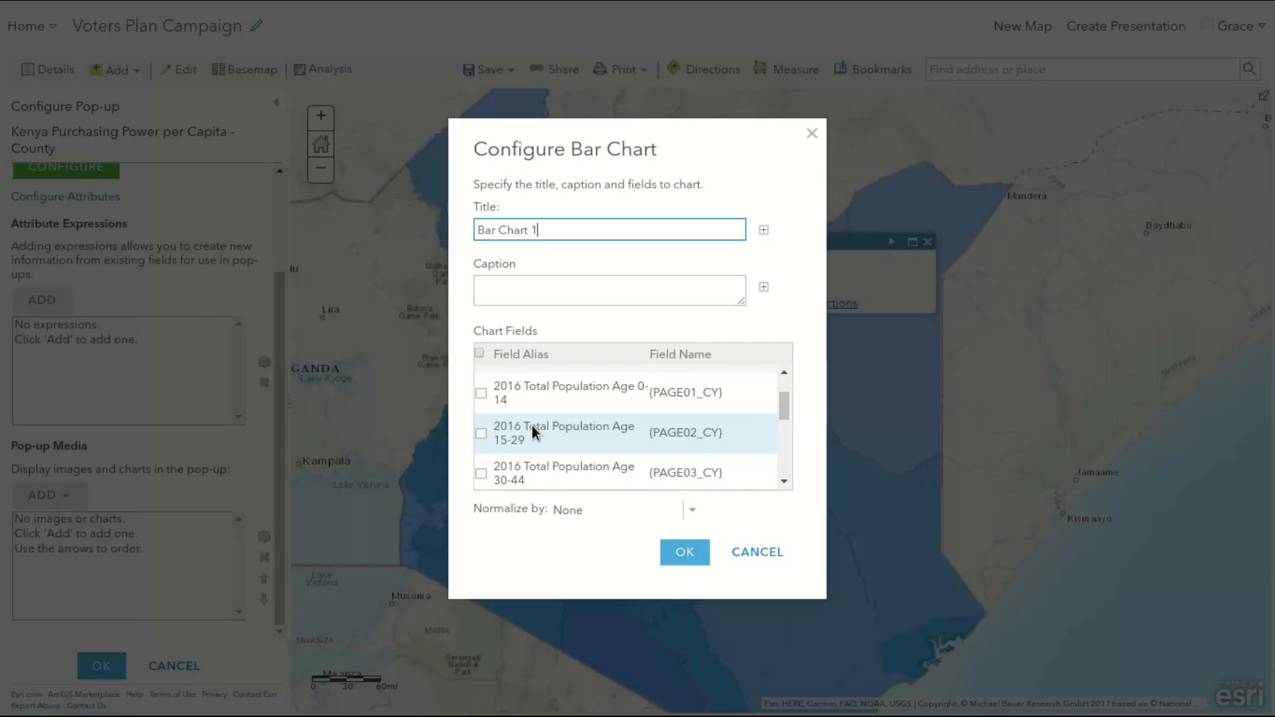
{"action": "left_click", "coordinate": [485, 436]}
{"action": "scroll", "coordinate": [532, 446], "scroll_direction": "down", "scroll_amount": 2}
{"action": "scroll", "coordinate": [511, 442], "scroll_direction": "up", "scroll_amount": 2}
{"action": "scroll", "coordinate": [524, 449], "scroll_direction": "down", "scroll_amount": 3}
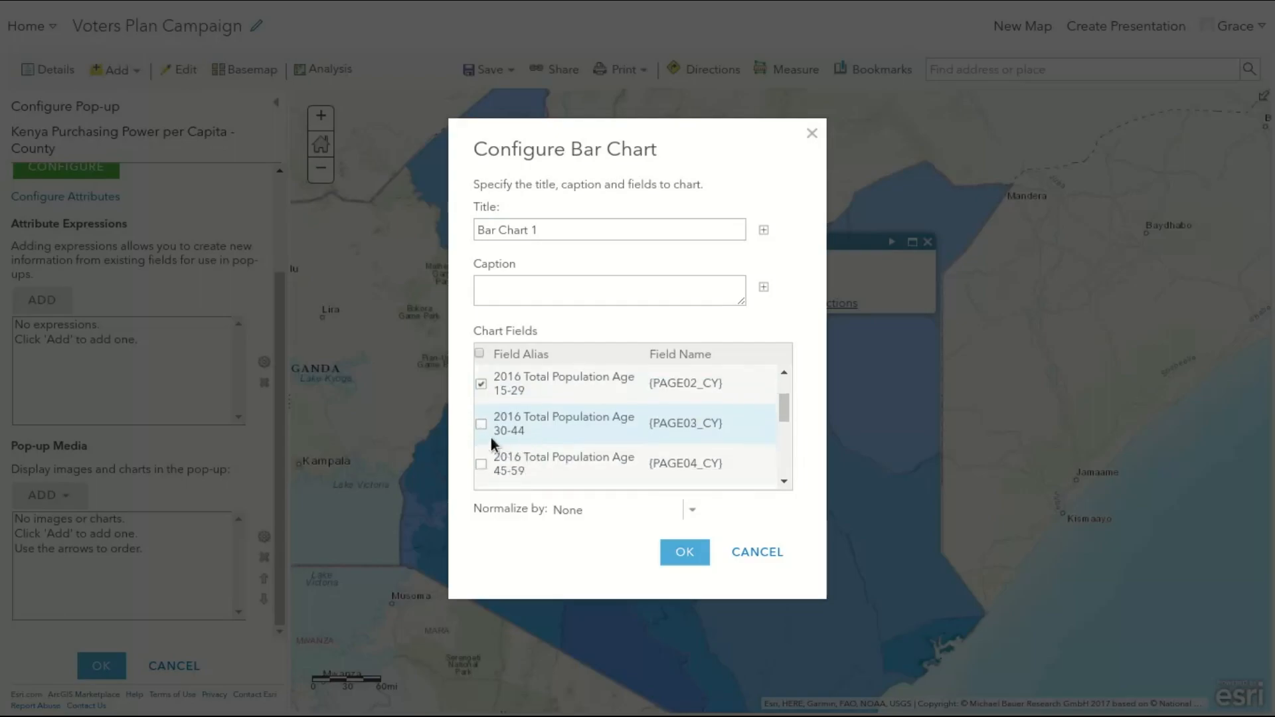
{"action": "scroll", "coordinate": [485, 405], "scroll_direction": "up", "scroll_amount": 1}
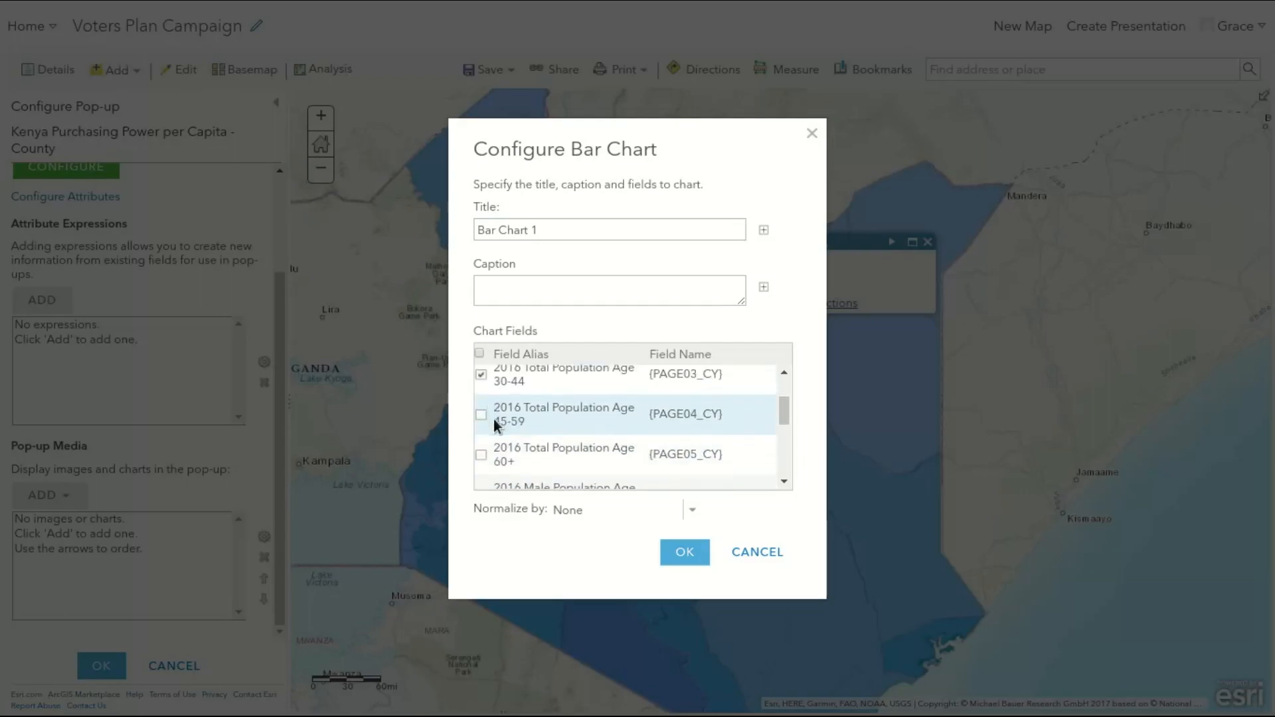
{"action": "left_click", "coordinate": [482, 415]}
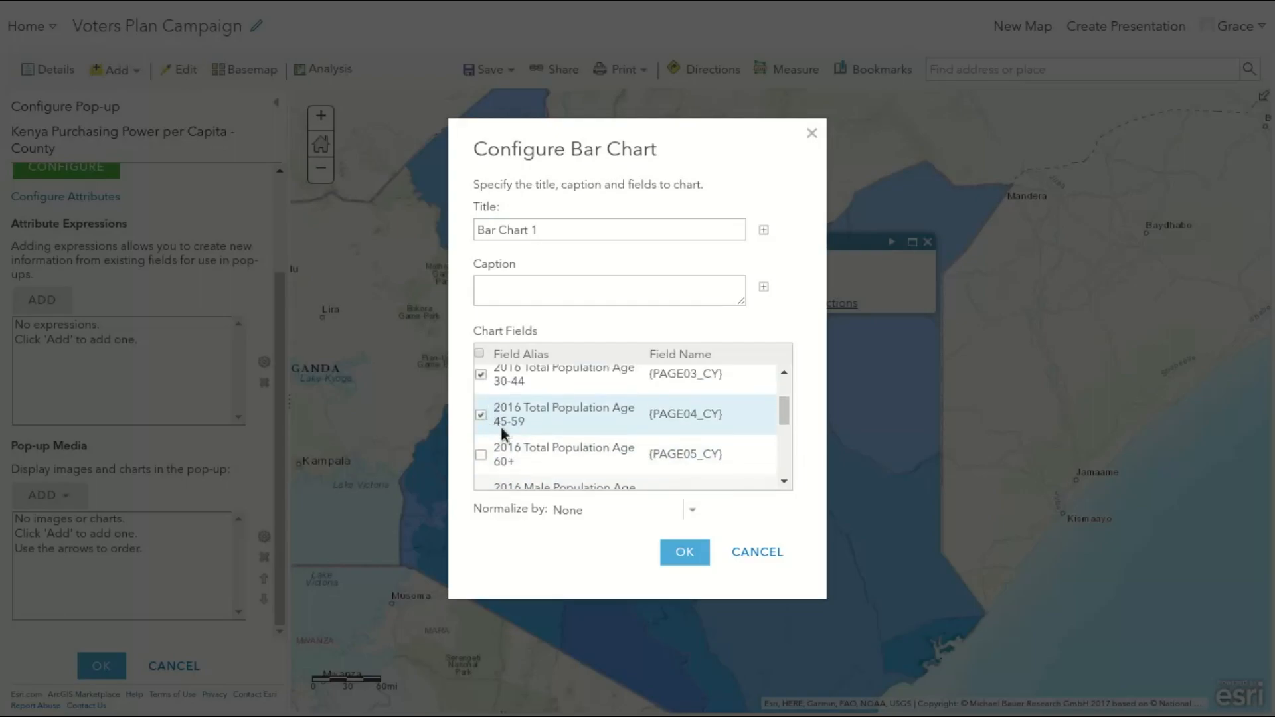
{"action": "left_click", "coordinate": [488, 460]}
{"action": "scroll", "coordinate": [518, 457], "scroll_direction": "down", "scroll_amount": 1}
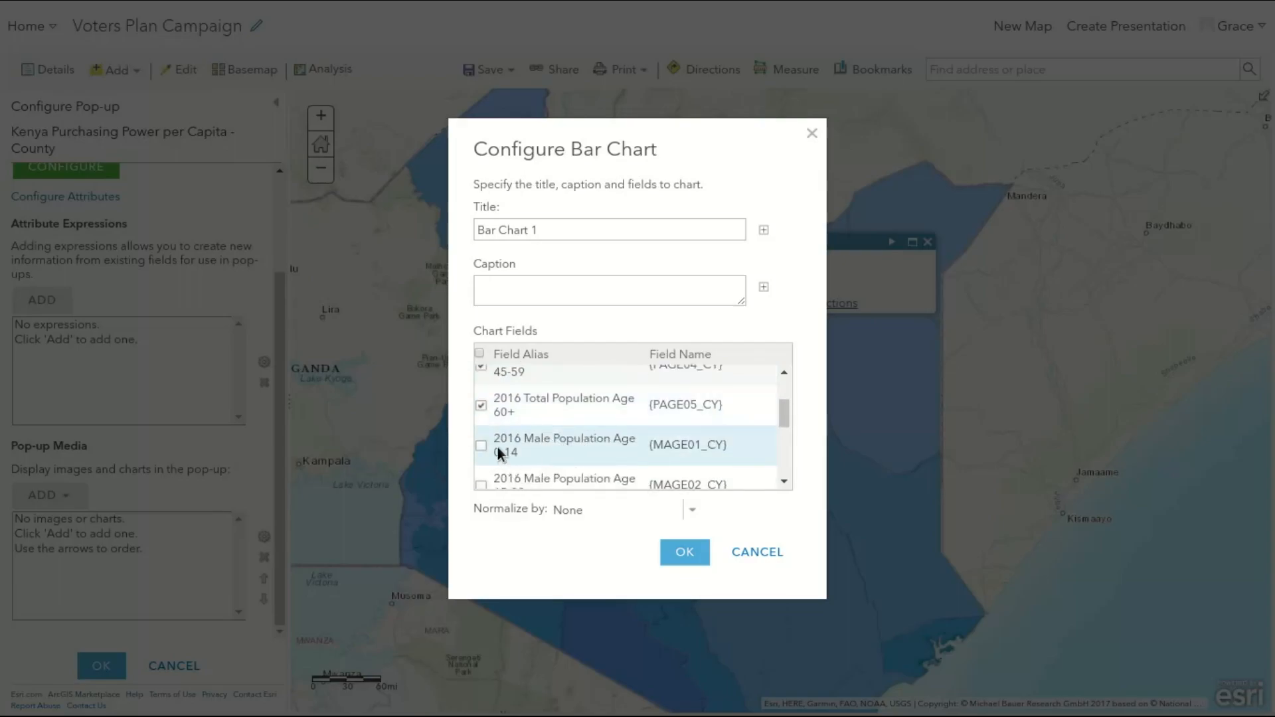
{"action": "scroll", "coordinate": [593, 436], "scroll_direction": "up", "scroll_amount": 2}
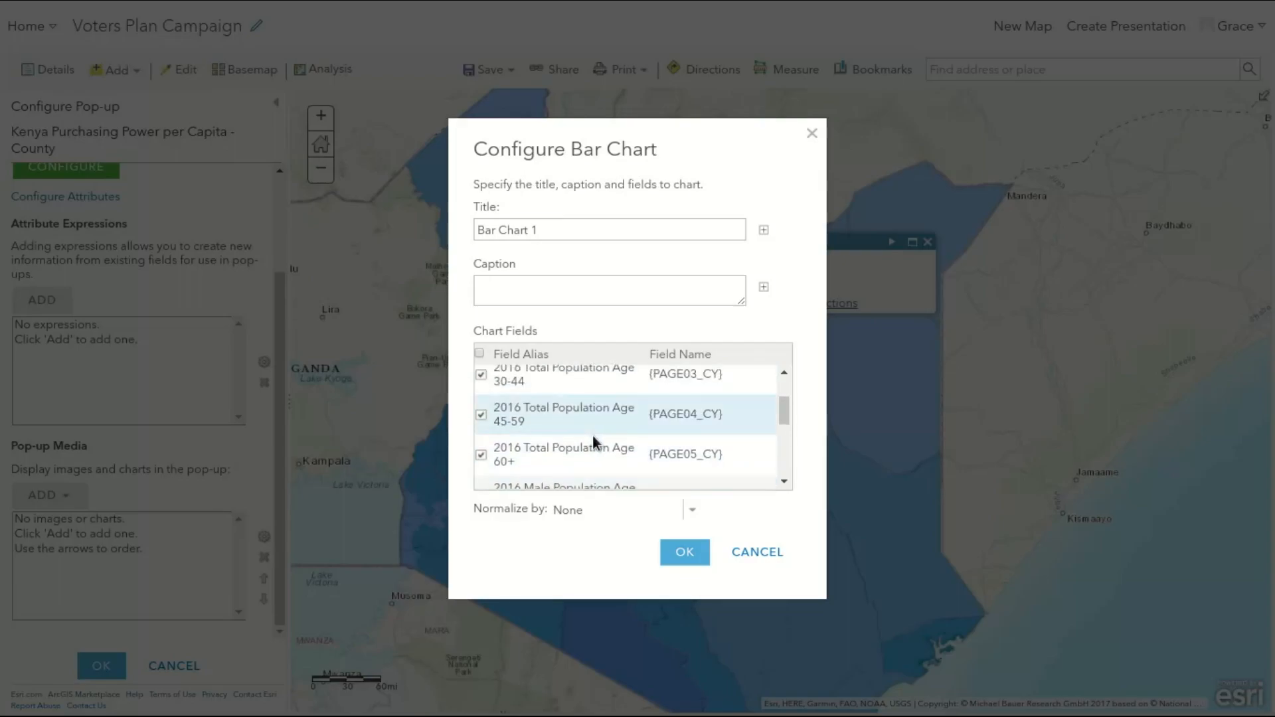
{"action": "left_click", "coordinate": [684, 553]}
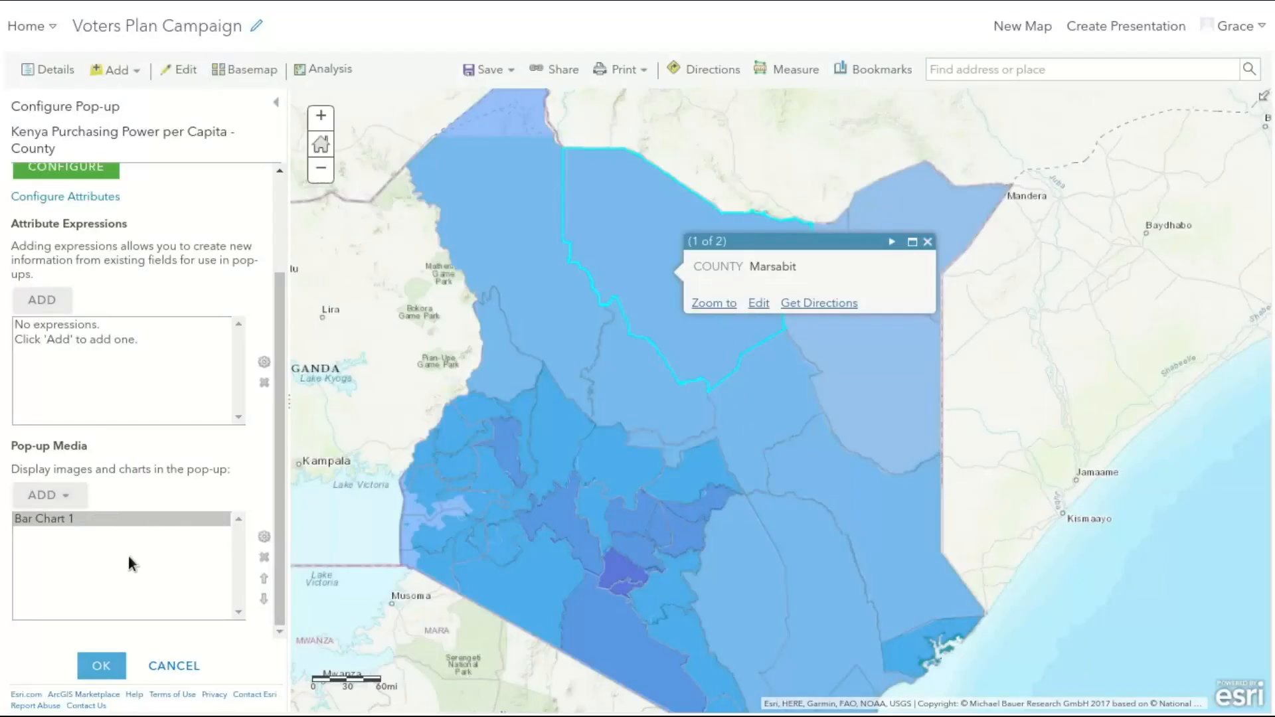
Normalize the County pop-up's bar chart by 2016 Purchasing Power: Per Capita and accept the pop-up configuration.
{"action": "double_click", "coordinate": [81, 524]}
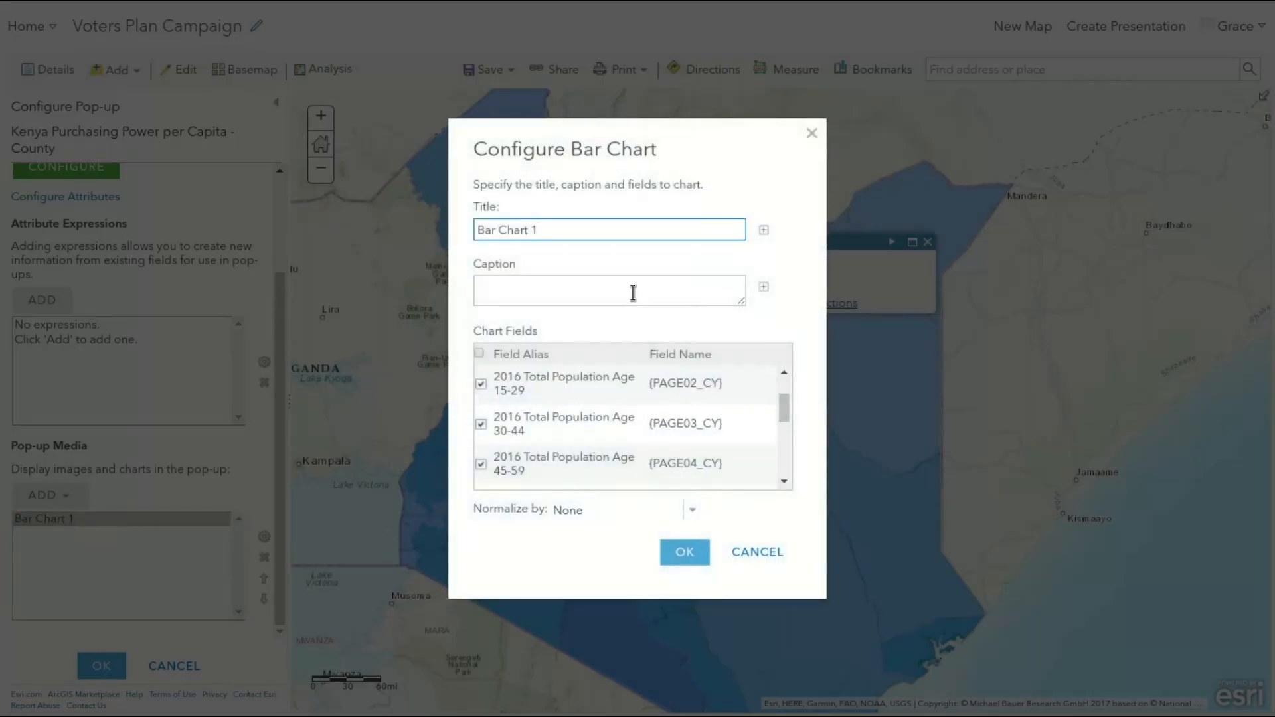
{"action": "left_click", "coordinate": [691, 513]}
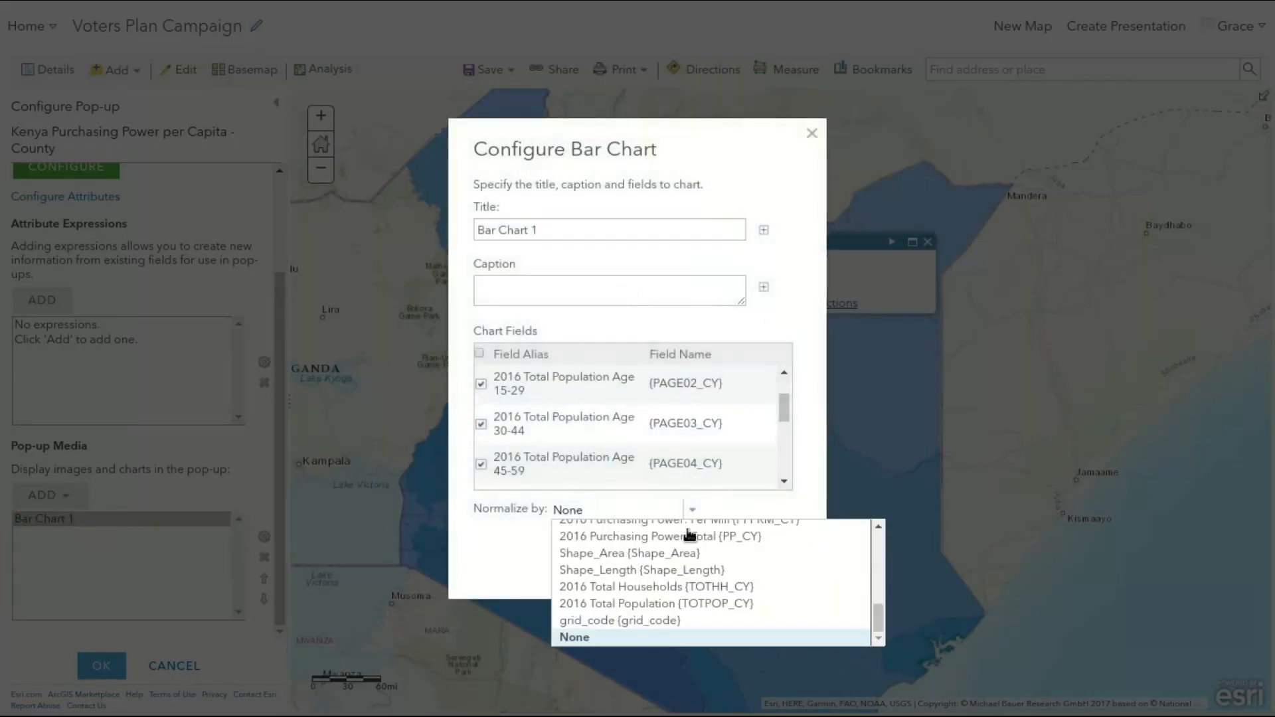
{"action": "scroll", "coordinate": [770, 603], "scroll_direction": "up", "scroll_amount": 3}
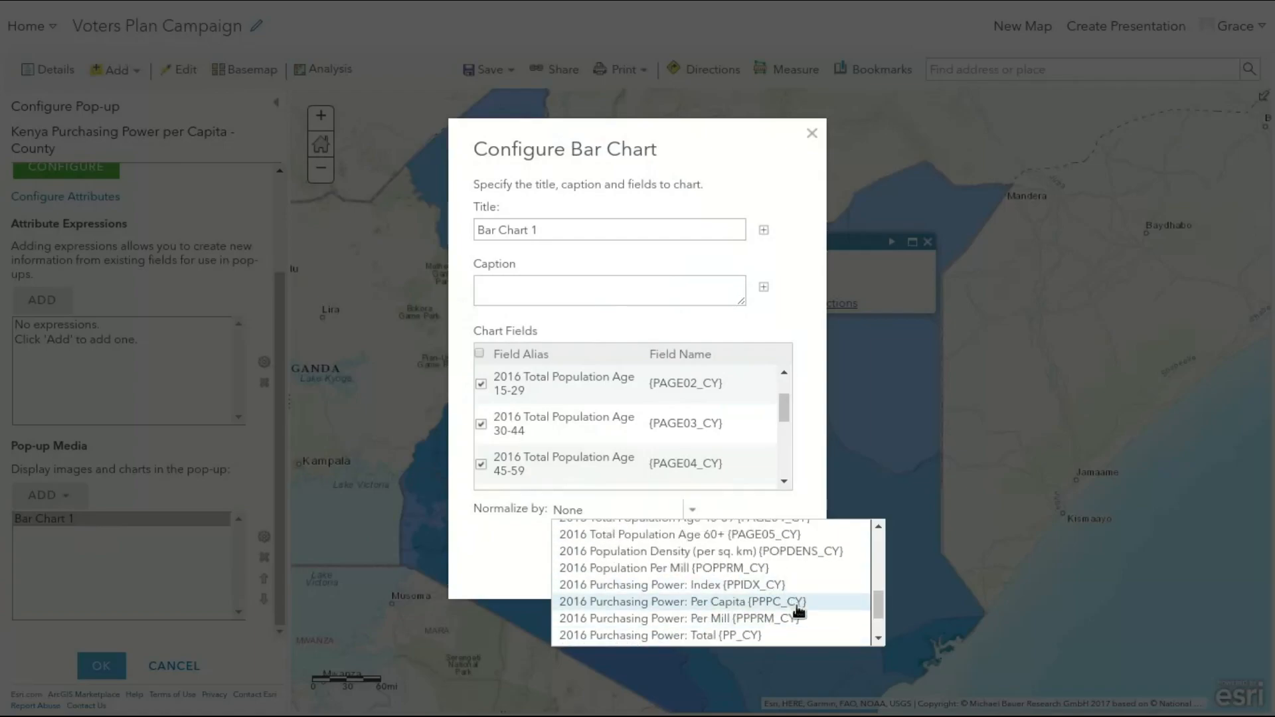
{"action": "left_click", "coordinate": [796, 604]}
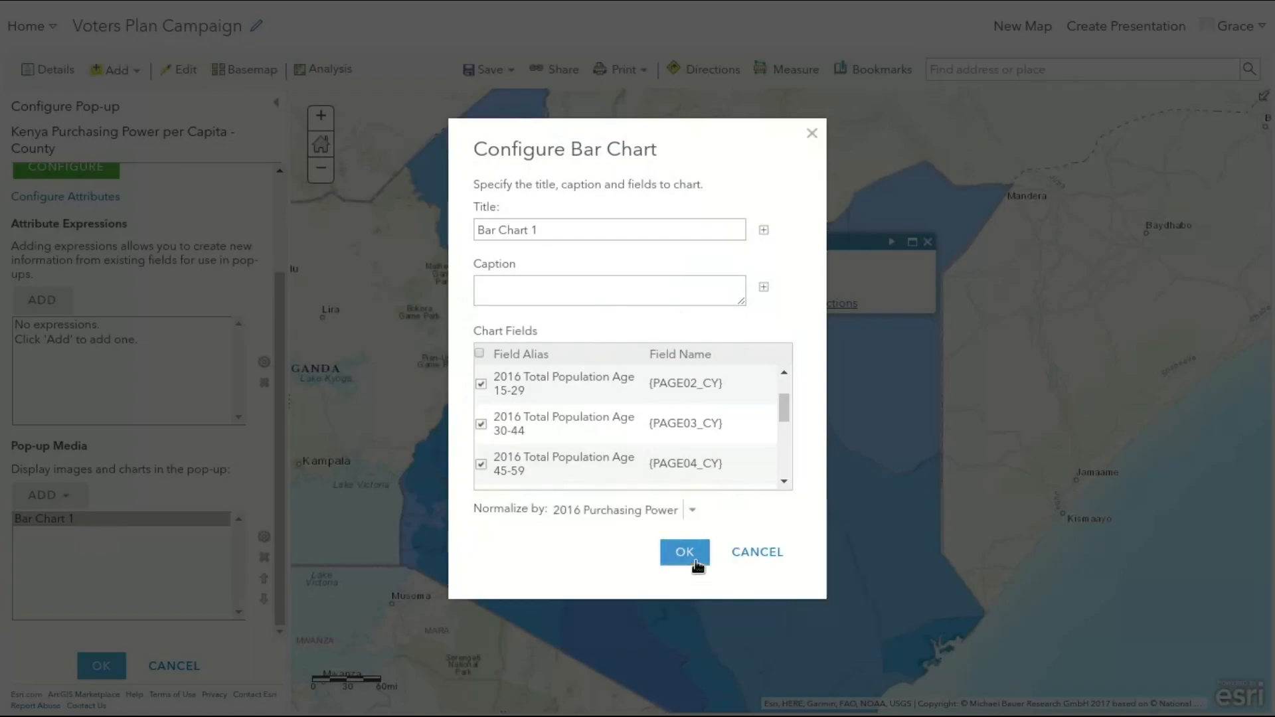
{"action": "left_click", "coordinate": [686, 557]}
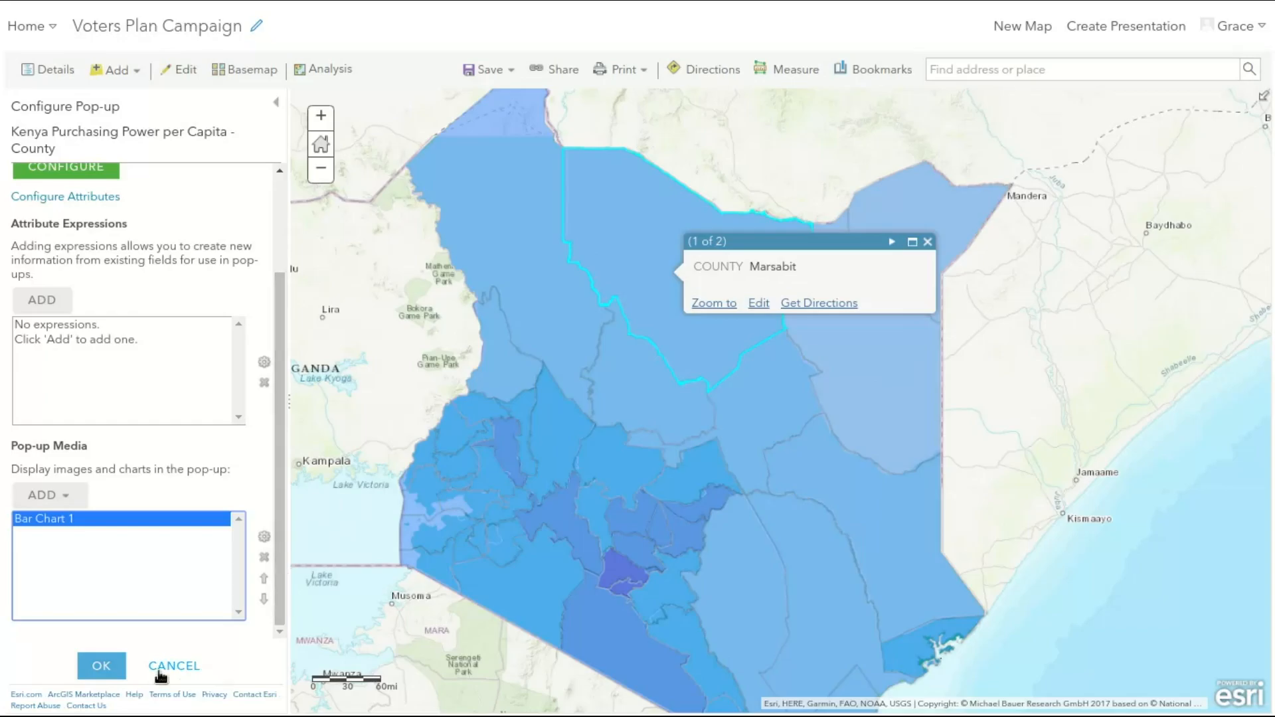
{"action": "left_click", "coordinate": [93, 673]}
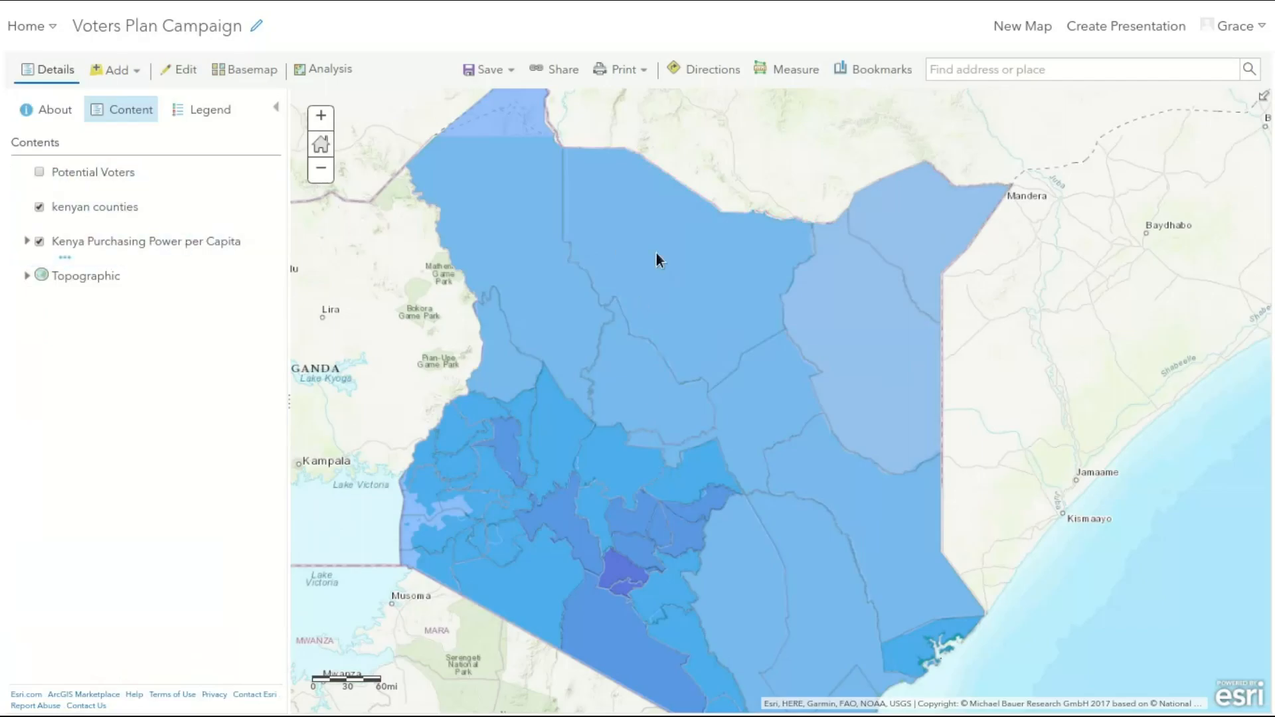
Check the bar chart values in Marsabit's purchasing power pop-up on the map and zoom to that county.
{"action": "left_click", "coordinate": [684, 257]}
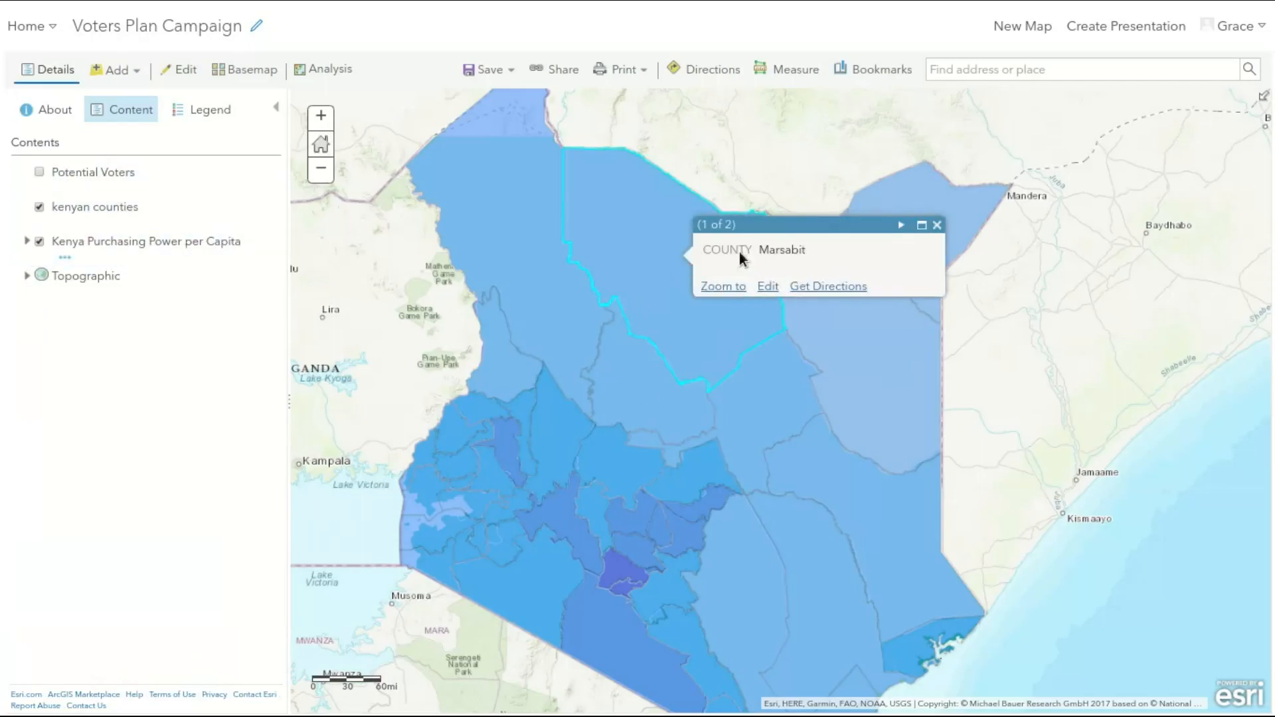
{"action": "left_click", "coordinate": [903, 226]}
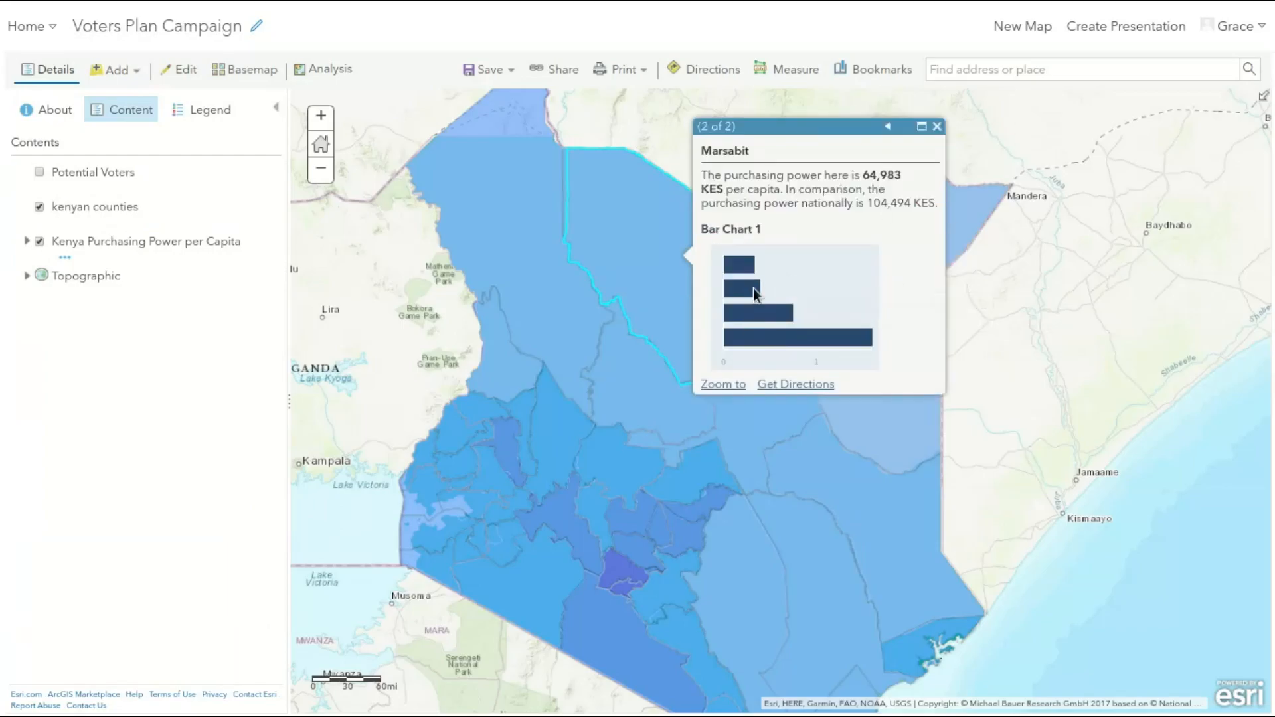
{"action": "mouse_move", "coordinate": [743, 271]}
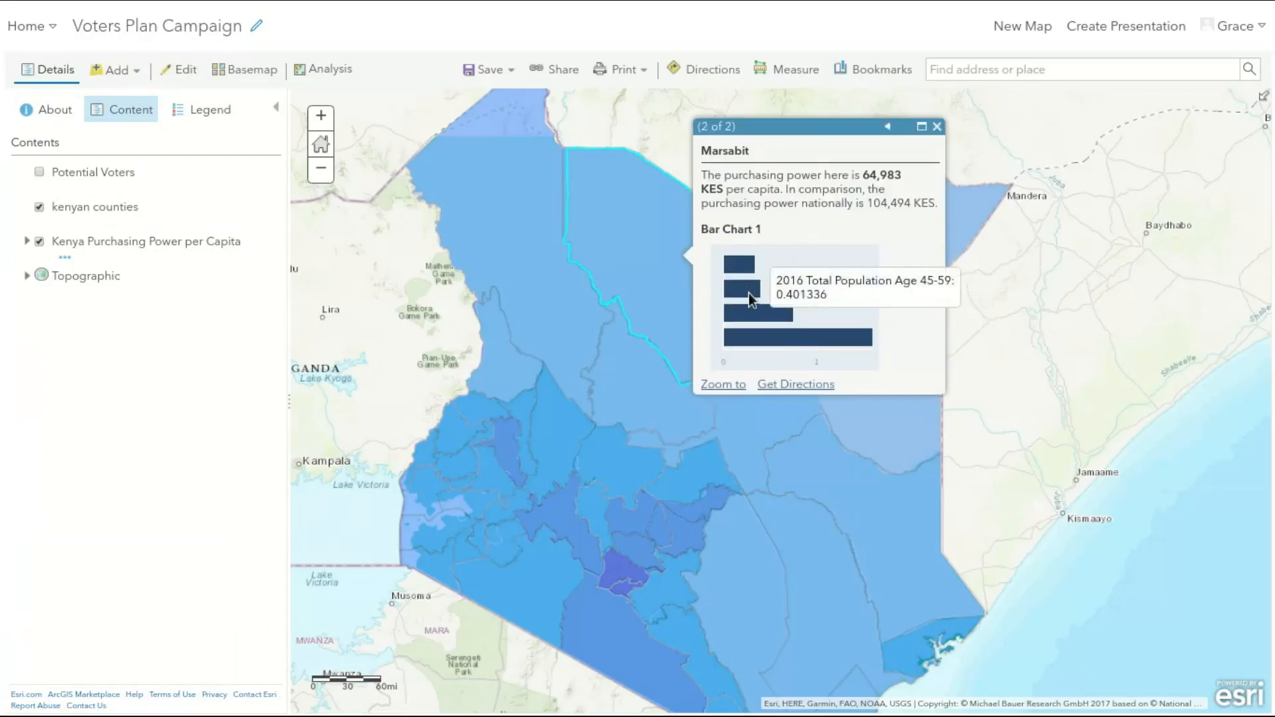
{"action": "mouse_move", "coordinate": [764, 339]}
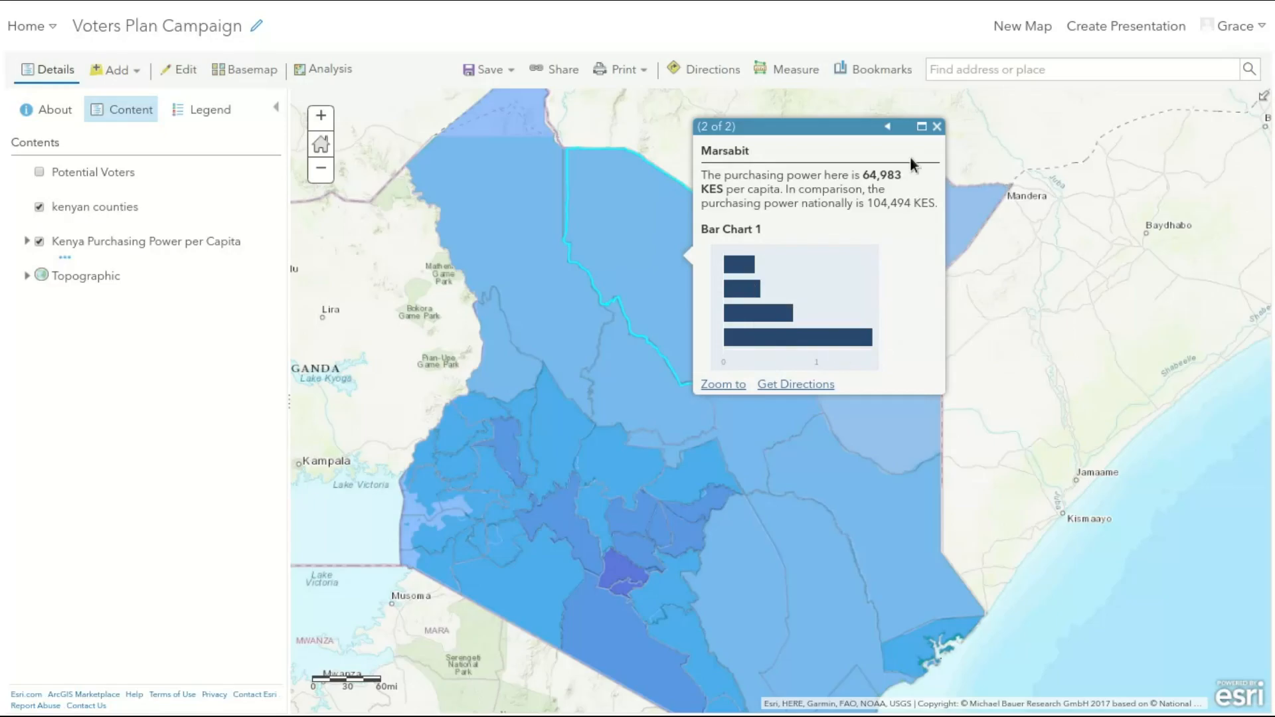
{"action": "left_click", "coordinate": [723, 386]}
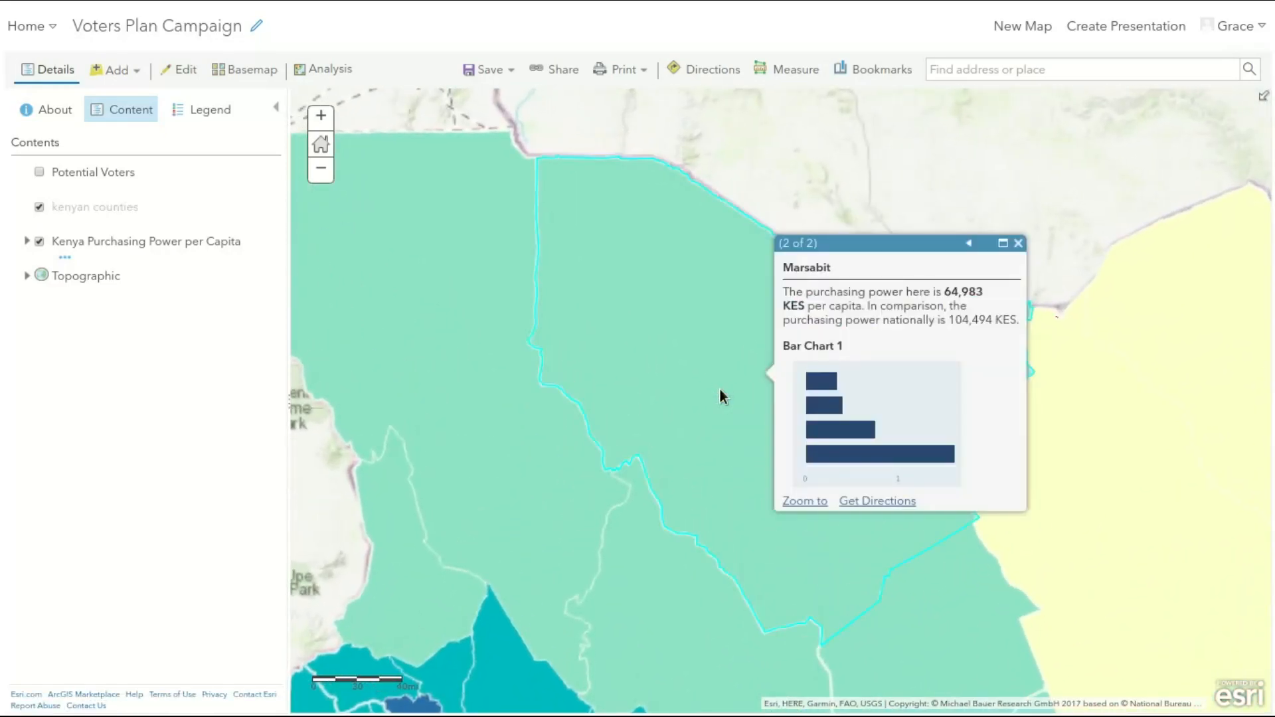